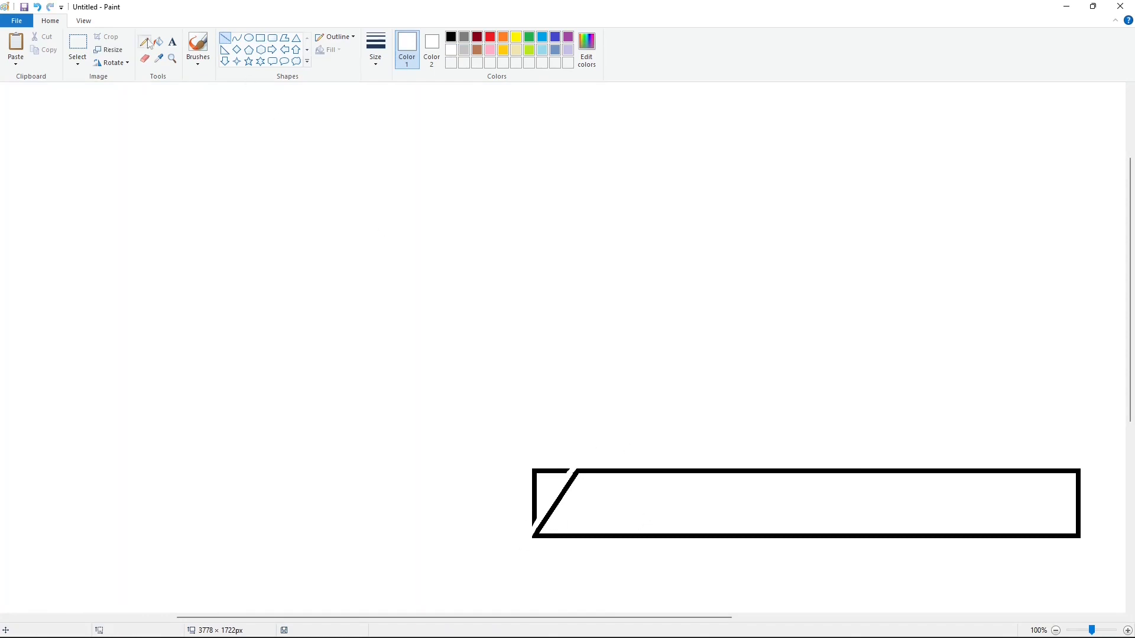
Fill the leftover left corner outside the slanted edge white and copy the roof outline's slanted left end
left_click(158, 42)
left_click(534, 485)
left_click(77, 43)
left_click_drag(471, 390, 869, 618)
key("ctrl+c")
key("ctrl+v")
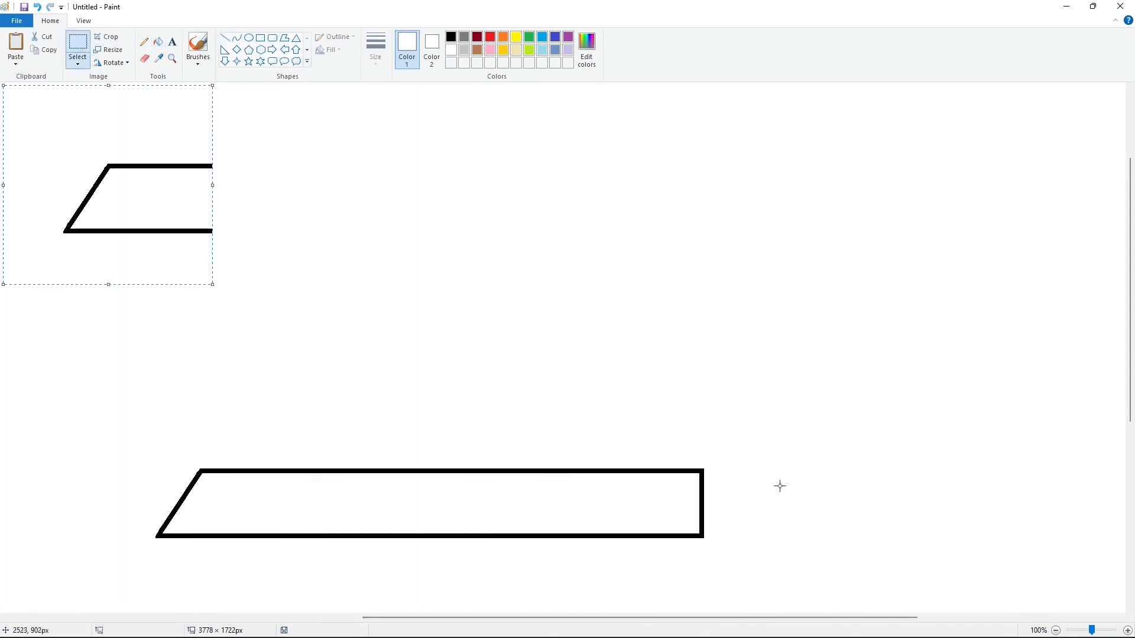
Flip the copied slanted end horizontally and align it with the roof's right end
left_click(112, 63)
left_click(128, 127)
left_click_drag(87, 191, 685, 494)
key("Right")
key("Right")
key("Right")
key("Right")
key("Right")
key("Right")
key("Right")
key("Right")
key("Right")
key("Right")
key("Right")
key("Right")
left_click(867, 432)
Remove the roof's old vertical right edge by separating it with white lines and filling it white
left_click(225, 38)
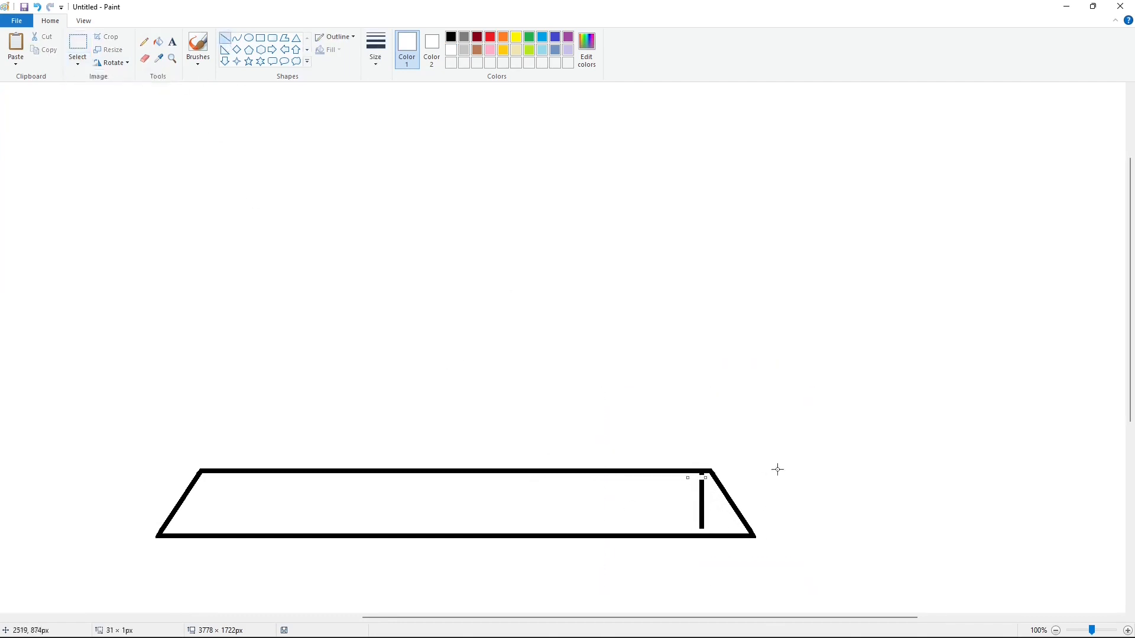
left_click(158, 42)
left_click(701, 502)
Draw a black rectangular post of about 59 × 735 px from the roof's left end down to the canvas edge
scroll(722, 425, "down", 1)
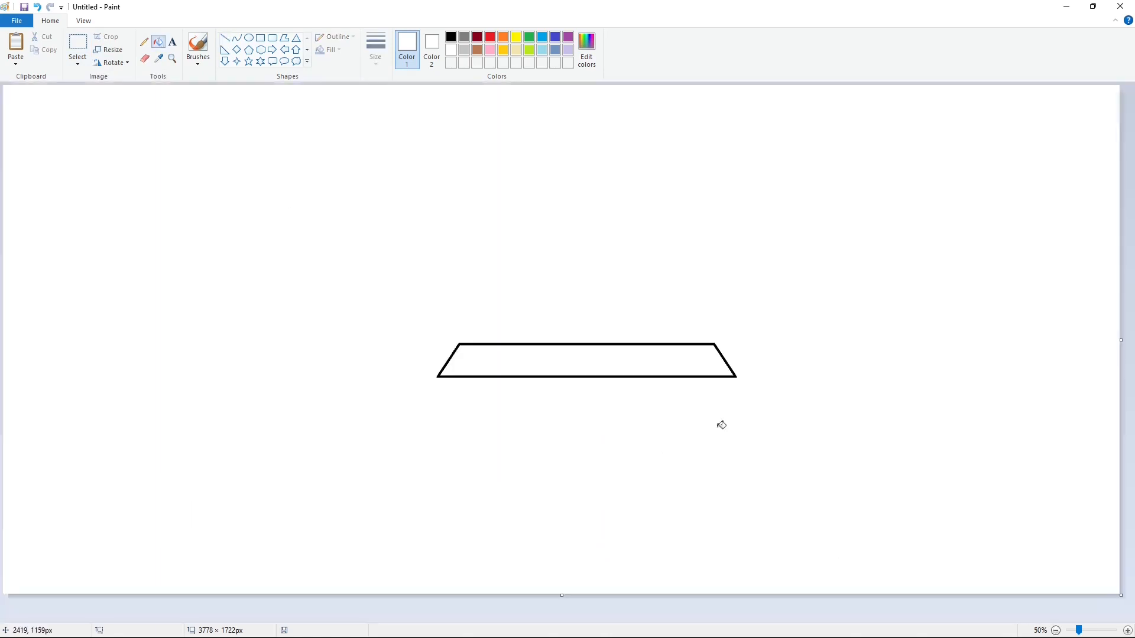
left_click(260, 37)
left_click_drag(449, 383, 467, 597)
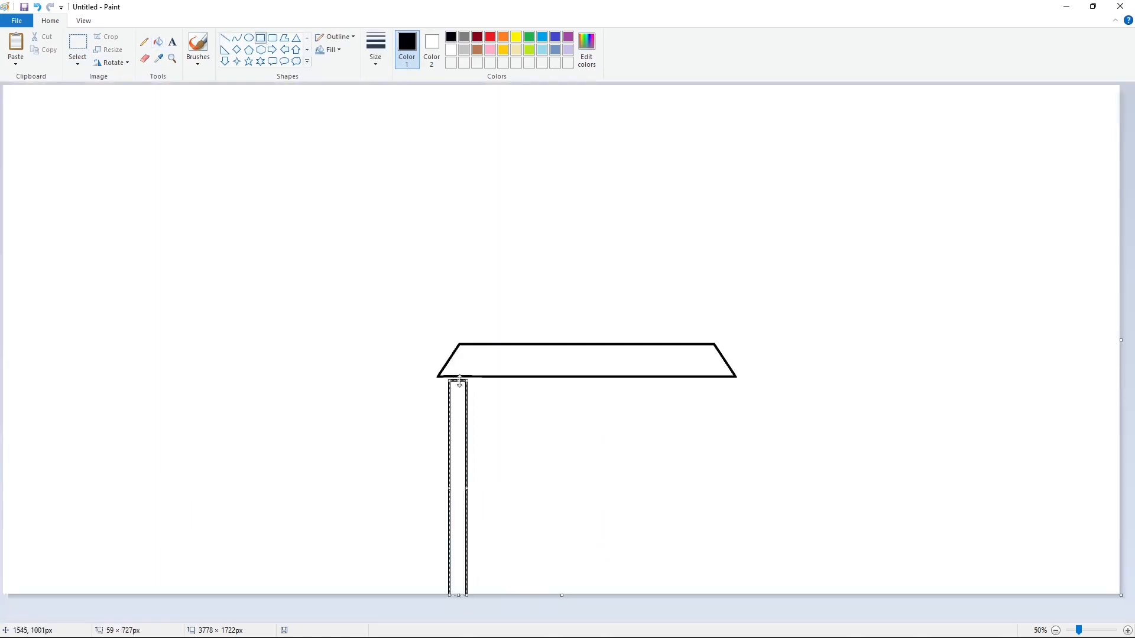
left_click_drag(459, 418, 469, 420)
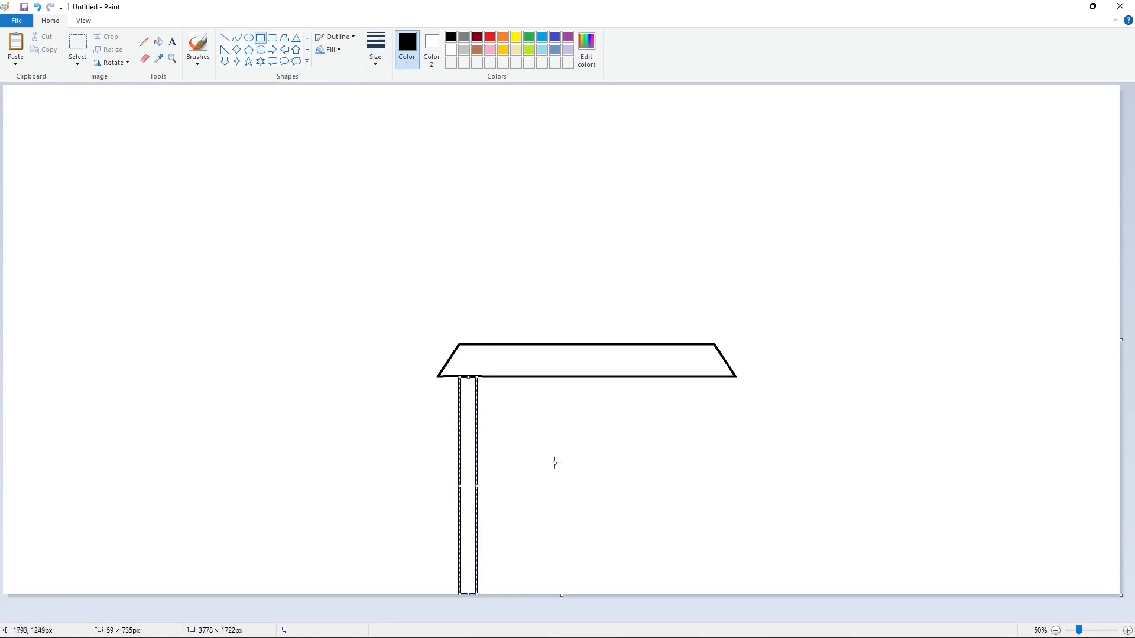
left_click(582, 469)
Draw a thin black-outlined band of about 96 × 19 px and place it just right of the post
left_click(1127, 631)
scroll(1003, 578, "down", 7)
left_click_drag(448, 618, 673, 616)
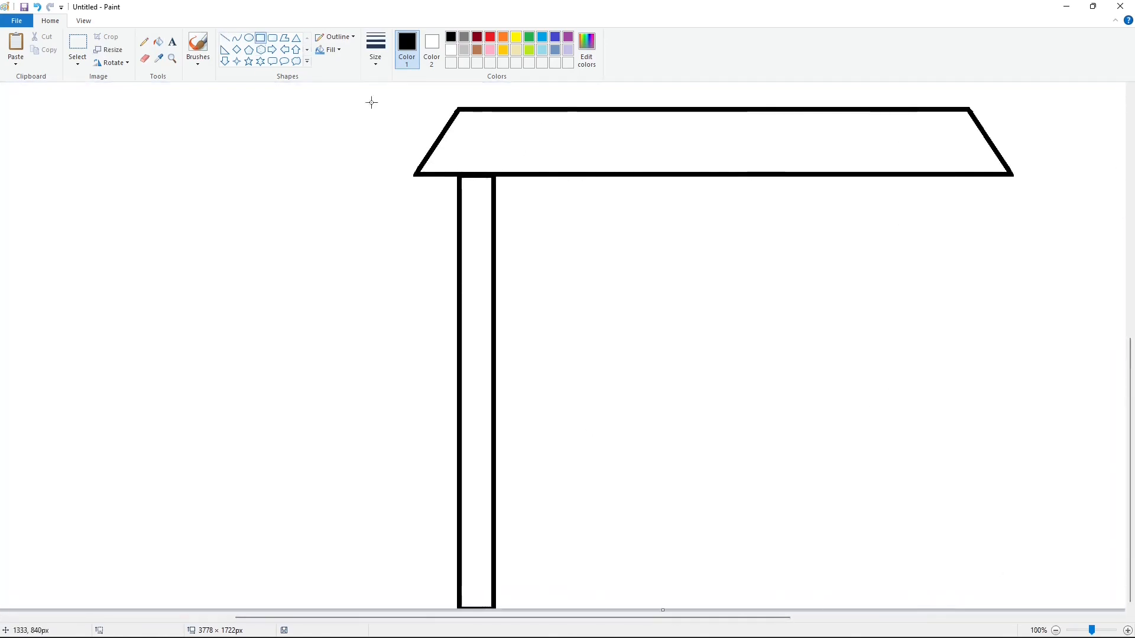
mouse_move(449, 278)
left_mouse_down()
mouse_move(495, 297)
mouse_move(507, 290)
left_mouse_up()
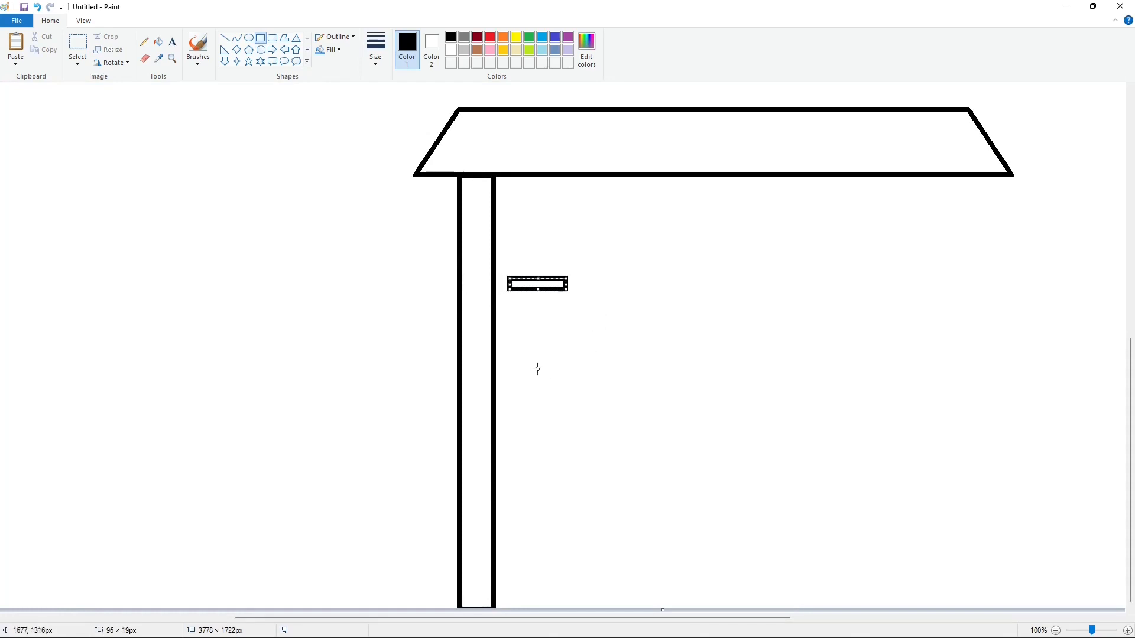
key("Right")
key("Right")
key("Right")
key("Right")
key("Right")
key("Right")
key("Right")
key("Right")
Copy the thin band and stack the duplicate directly beneath the original
left_click(77, 43)
key("ctrl+c")
key("ctrl+v")
left_click_drag(54, 113, 552, 295)
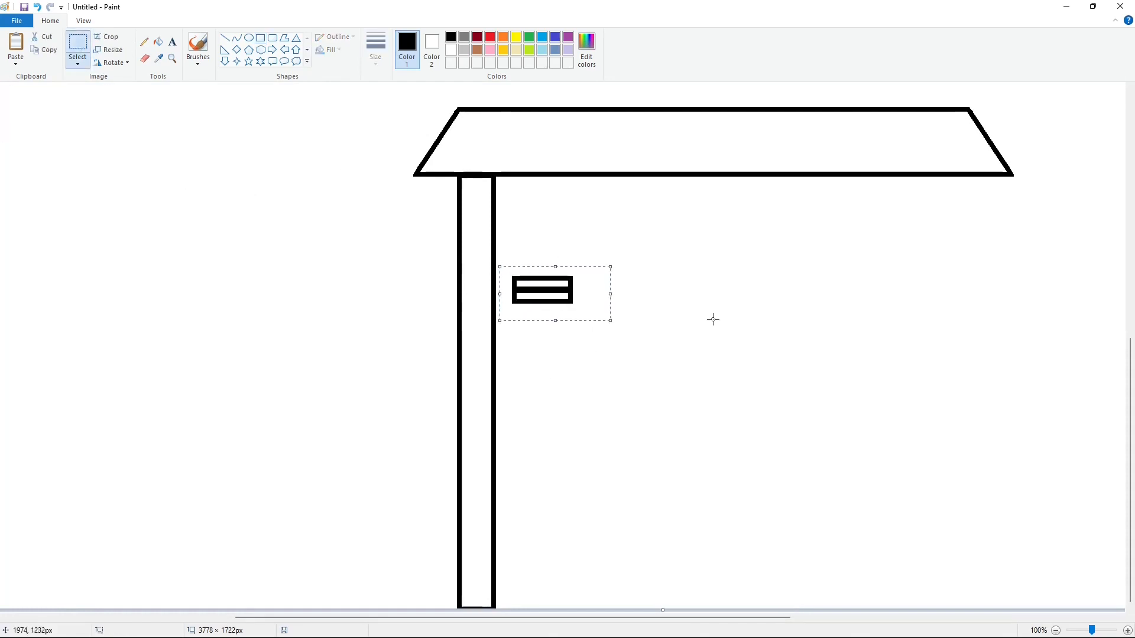
Fill both stacked bands purple
left_click(158, 42)
left_click(568, 37)
left_click(556, 284)
left_click(554, 296)
Cut the pair of purple bands and center it across the post, a little above its mid-height
left_click(78, 42)
left_click_drag(499, 257, 626, 349)
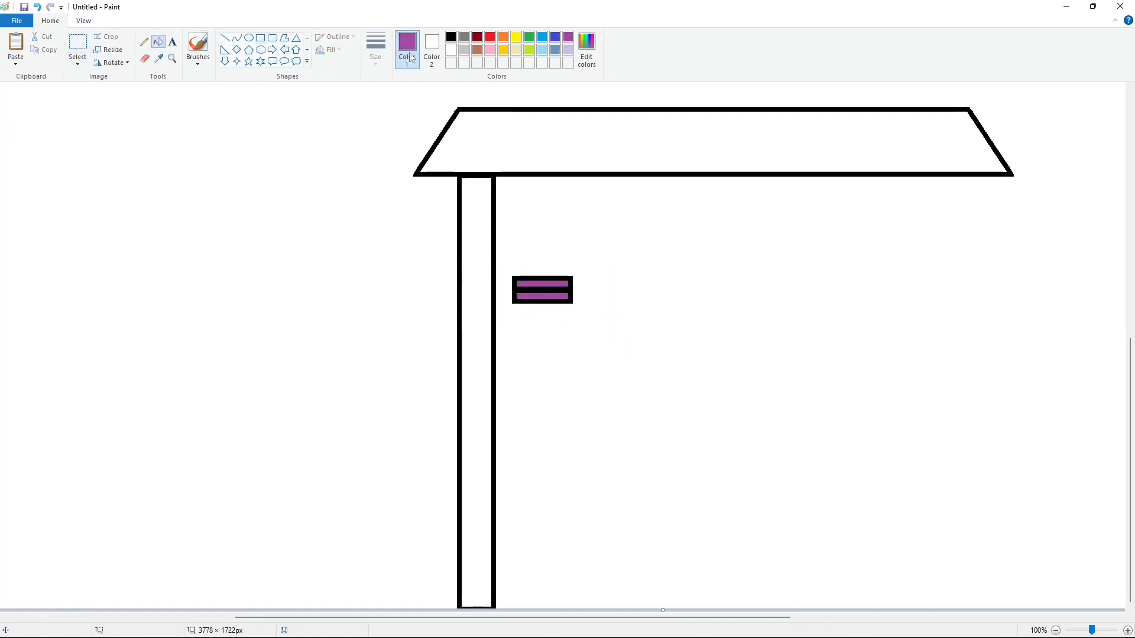
key("ctrl+x")
key("ctrl+v")
left_click_drag(46, 114, 479, 343)
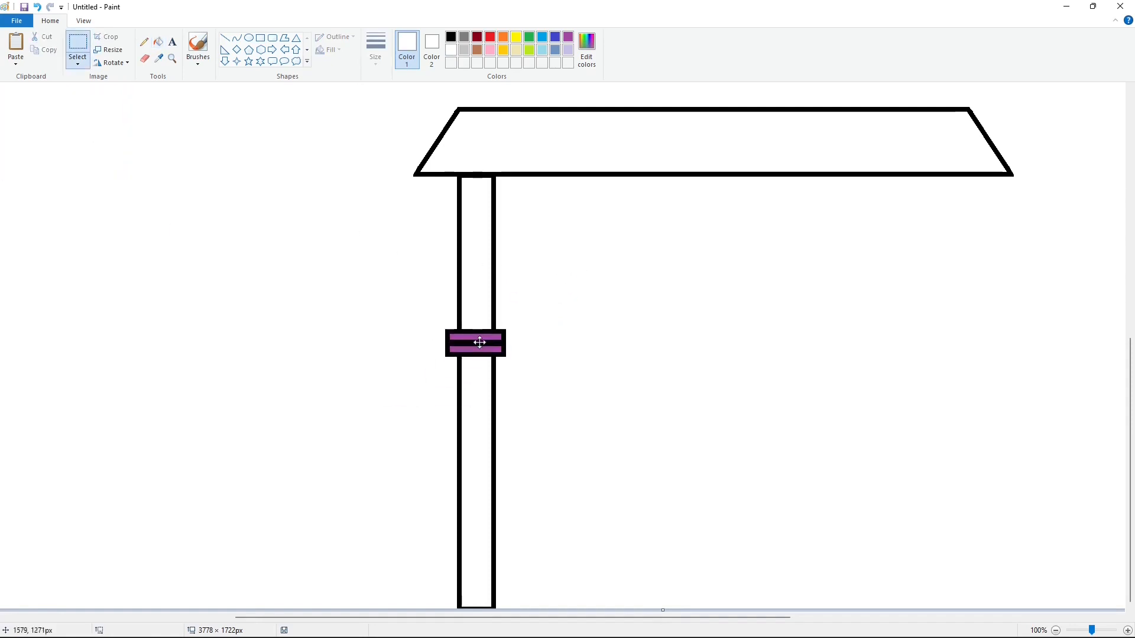
Fill both bands on the post white
left_click(669, 458)
scroll(665, 459, "up", 3)
left_click(158, 42)
left_click(479, 468)
left_click(480, 481)
scroll(498, 349, "down", 3)
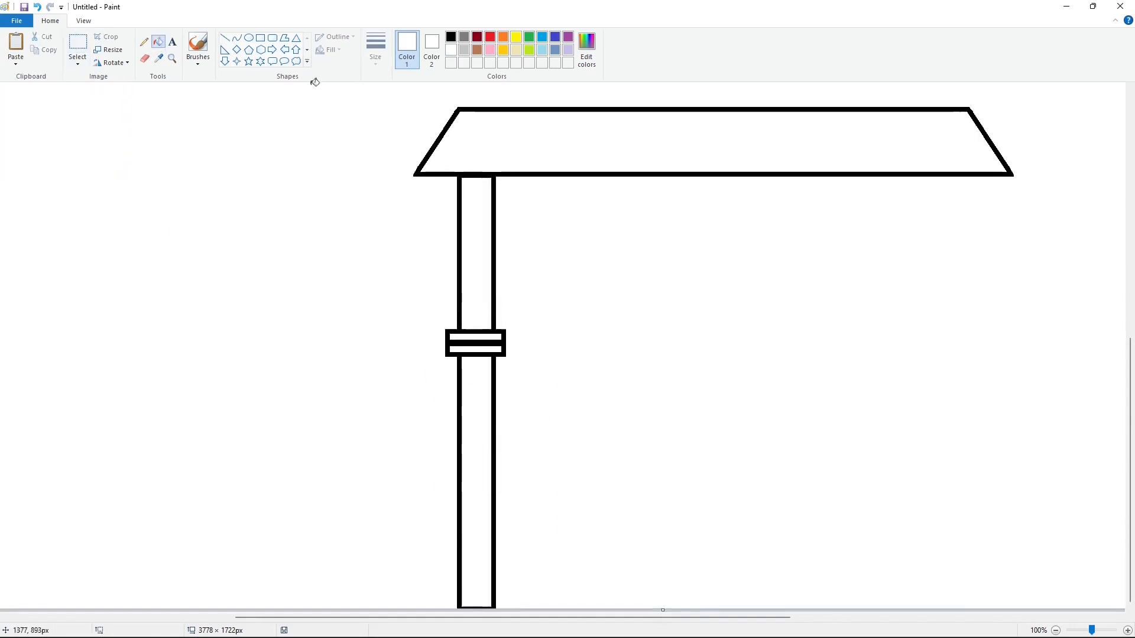
Draw a curled bracket with black curves under the roof at the post's right side
left_click(237, 38)
left_click(451, 37)
left_click_drag(515, 191, 522, 175)
left_click_drag(509, 187, 541, 177)
left_click_drag(537, 185, 544, 192)
Copy the curled bracket and try placing a horizontally flipped copy under the roof
left_click(77, 42)
left_click_drag(483, 163, 562, 244)
left_click(45, 50)
left_click(16, 43)
left_click(112, 63)
left_click(121, 132)
left_click_drag(48, 119, 514, 174)
Undo the flipped bracket placement and draw a black curve joining the bracket to the post's right side
key("ctrl+z")
key("ctrl+z")
key("ctrl+z")
key("ctrl+z")
key("ctrl+z")
left_click(237, 38)
left_click_drag(505, 185, 494, 210)
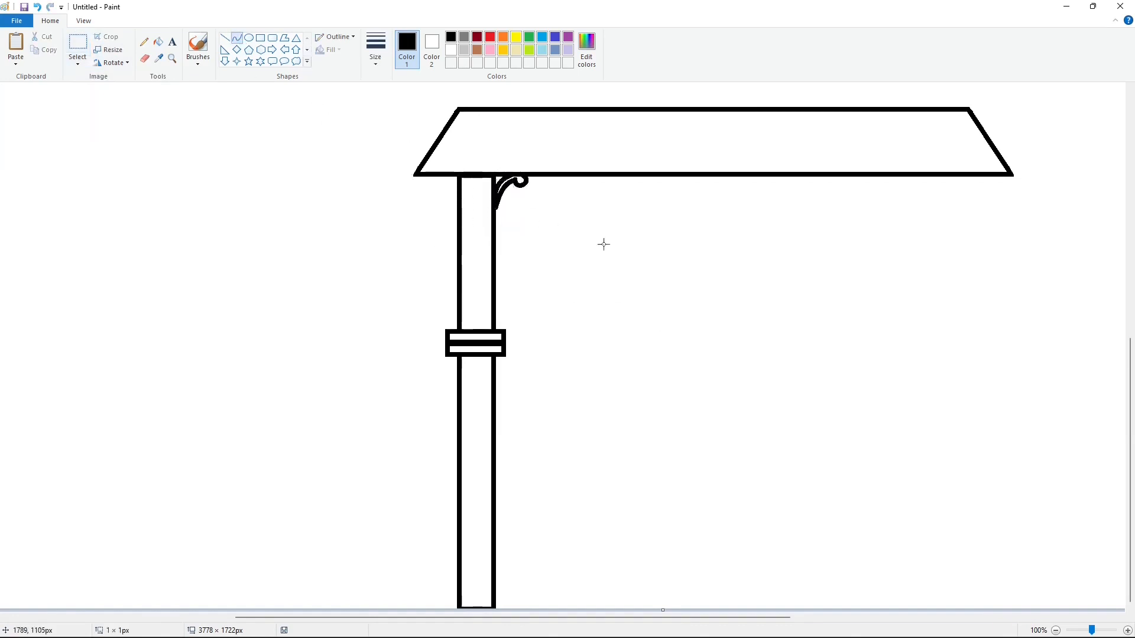
Paste the bracket, flip it horizontally and align it under the roof at the post's left side
key("ctrl+v")
left_click(113, 63)
left_click(121, 132)
left_click_drag(45, 114, 440, 193)
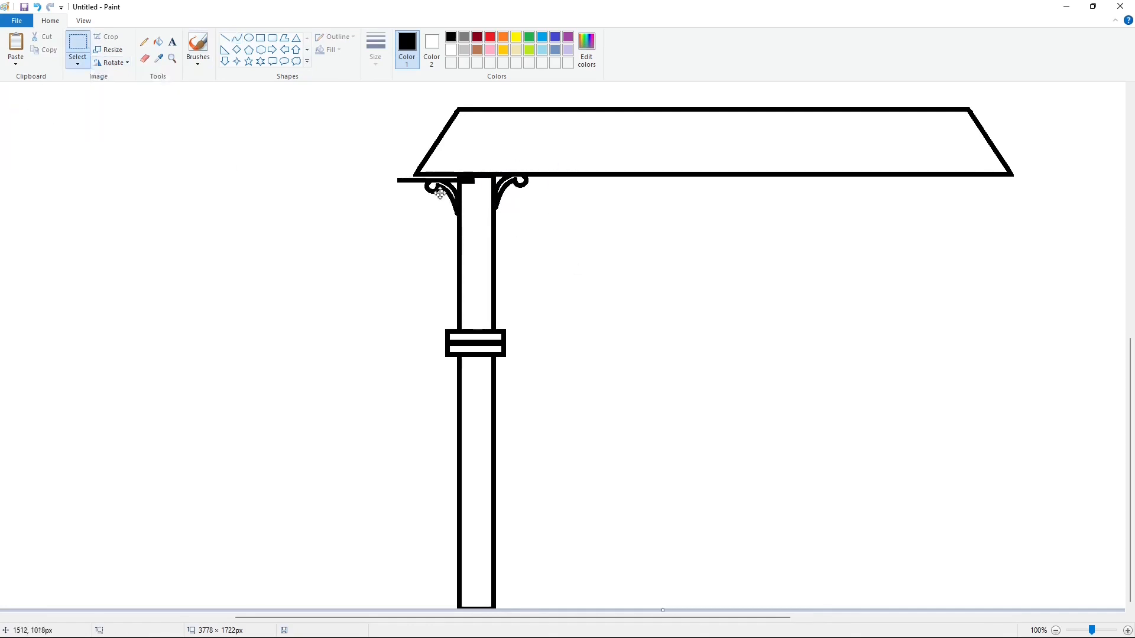
key("Up")
key("Up")
key("Up")
key("Up")
key("Up")
key("Up")
key("Up")
Remove the excess line sticking out past the roof's lower left corner with white
left_click(225, 38)
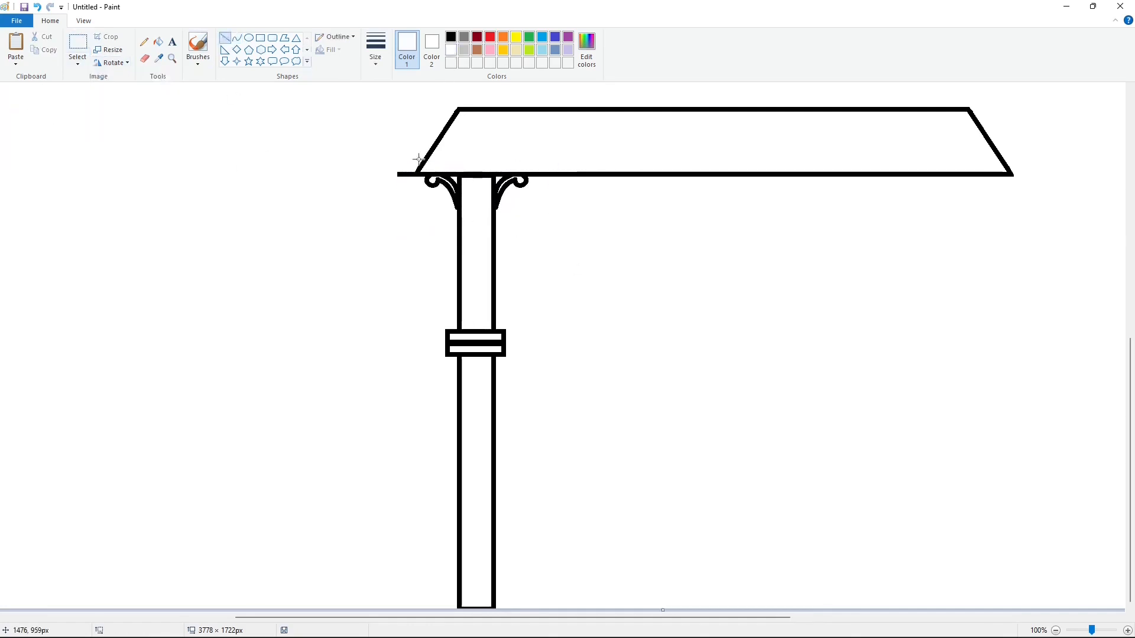
left_click(159, 42)
left_click(402, 174)
Copy the post with its brackets and bands and place the duplicate under the roof's right end
left_click(1055, 631)
left_click(1127, 631)
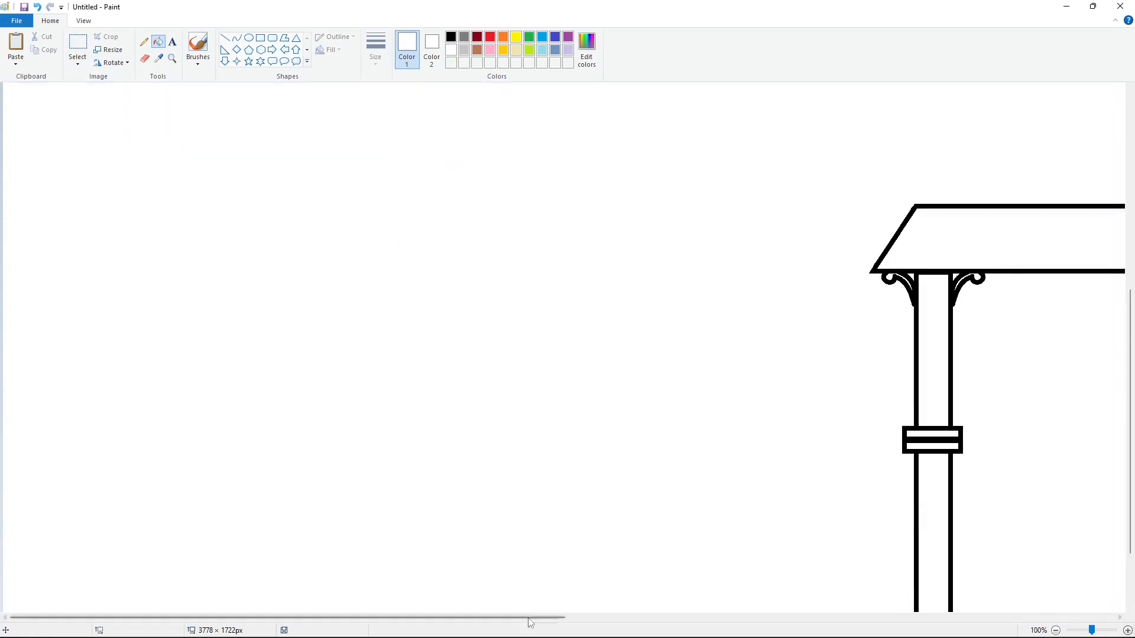
left_click_drag(529, 618, 761, 587)
scroll(761, 588, "down", 3)
left_click(78, 44)
left_click_drag(545, 158, 322, 615)
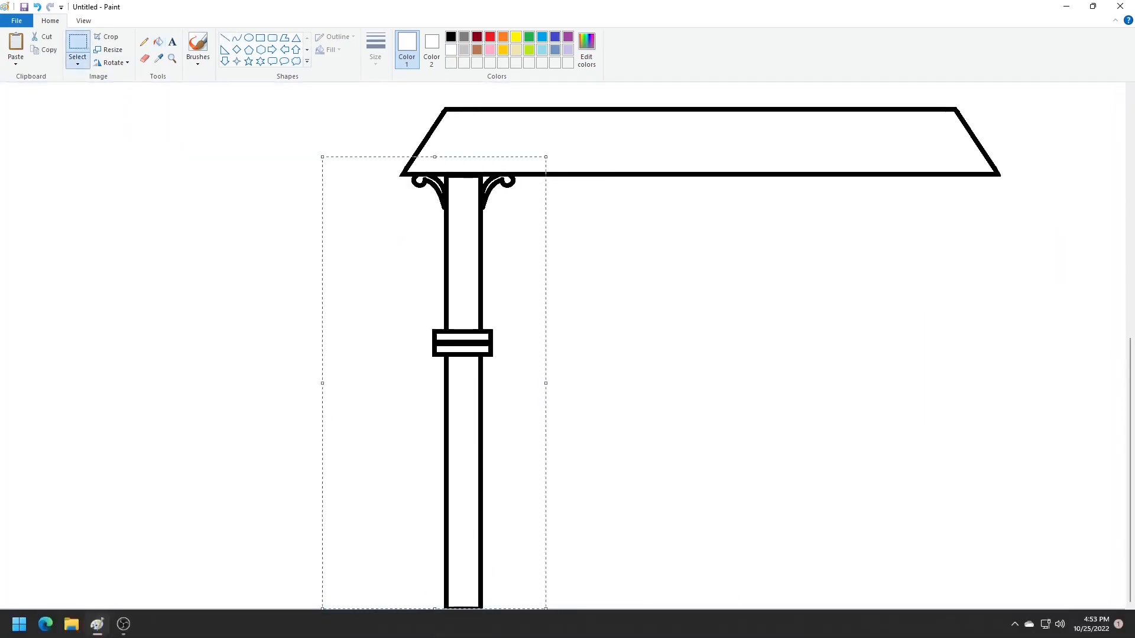
key("ctrl+c")
key("ctrl+v")
left_click_drag(159, 274, 1013, 345)
left_click(689, 438)
Try placing a third copy of the post between the two existing posts, and undo it
key("ctrl+v")
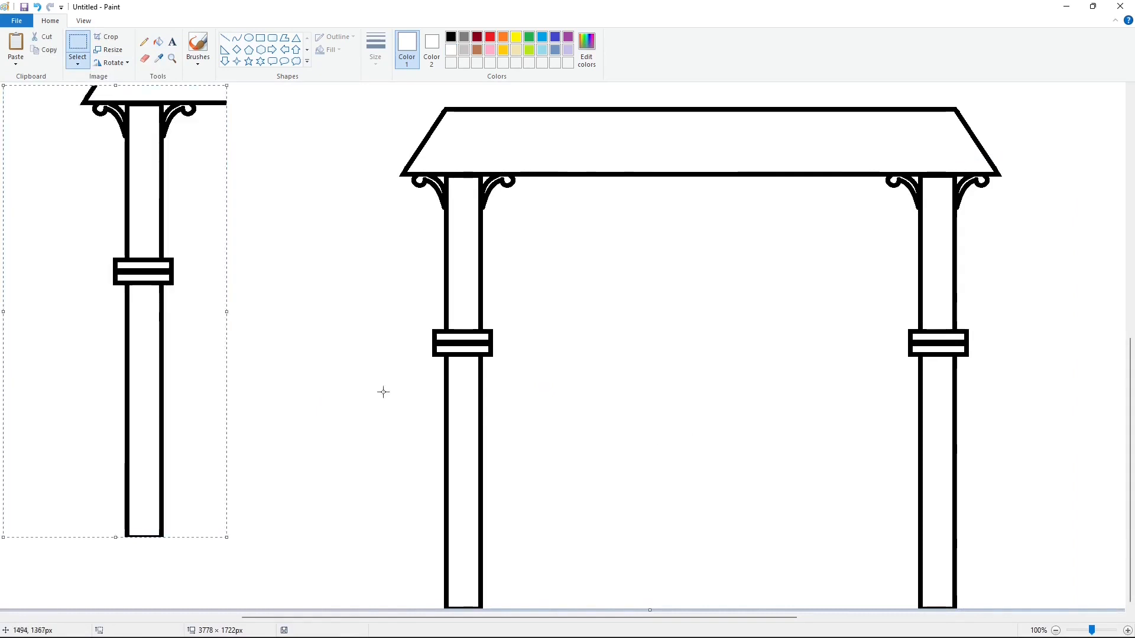
left_click_drag(132, 266, 727, 338)
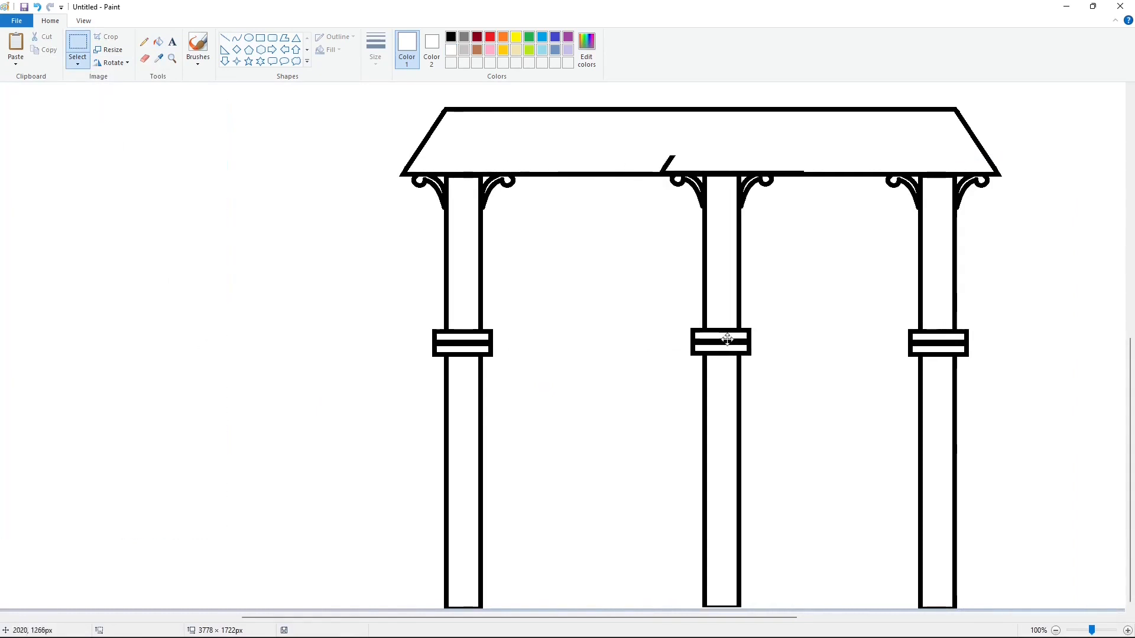
key("ctrl+z")
Fill the structure's outline purple and place a black copy of its right end and post further right
left_click(1055, 631)
left_click(1128, 631)
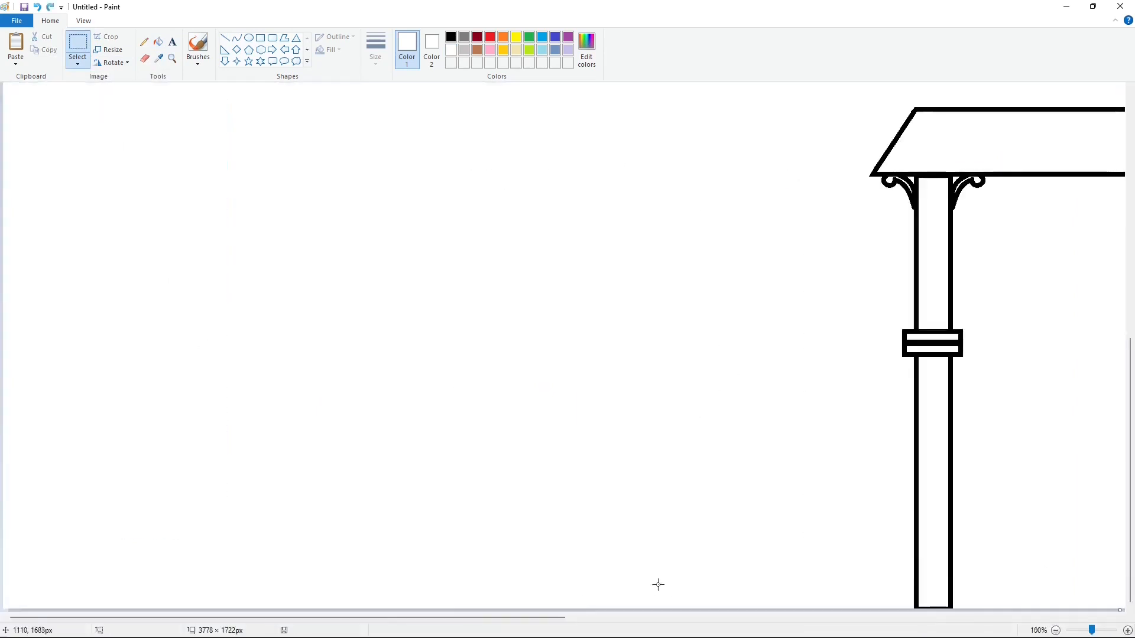
scroll(658, 585, "right", 10)
left_click_drag(666, 94, 373, 608)
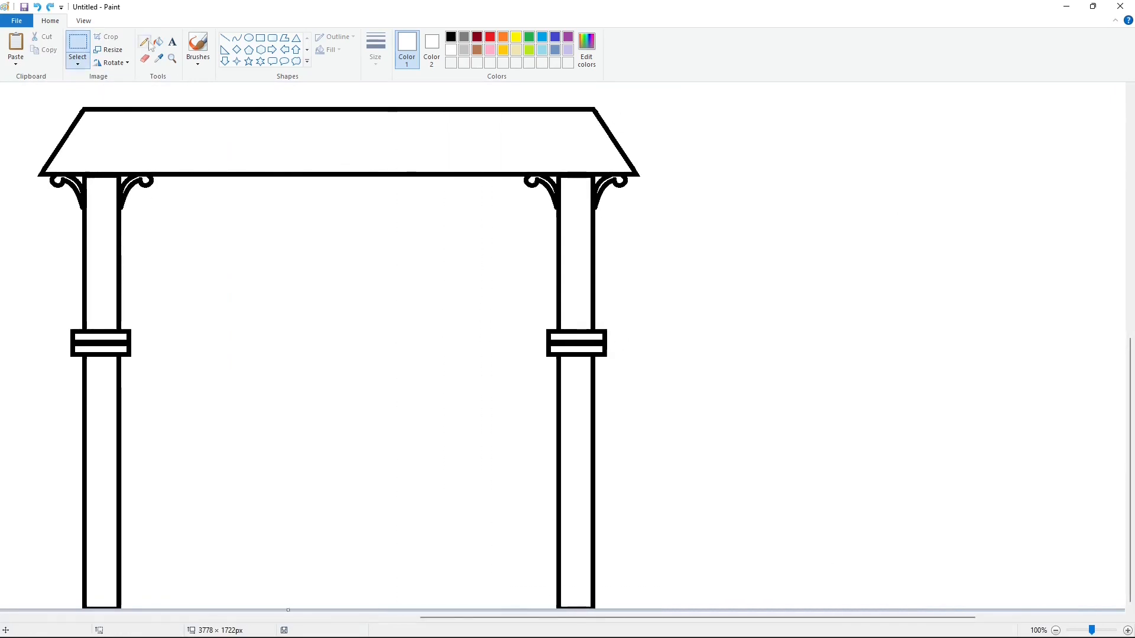
left_click(158, 42)
left_click(568, 37)
left_click(562, 174)
key("ctrl+v")
left_click_drag(143, 161, 632, 173)
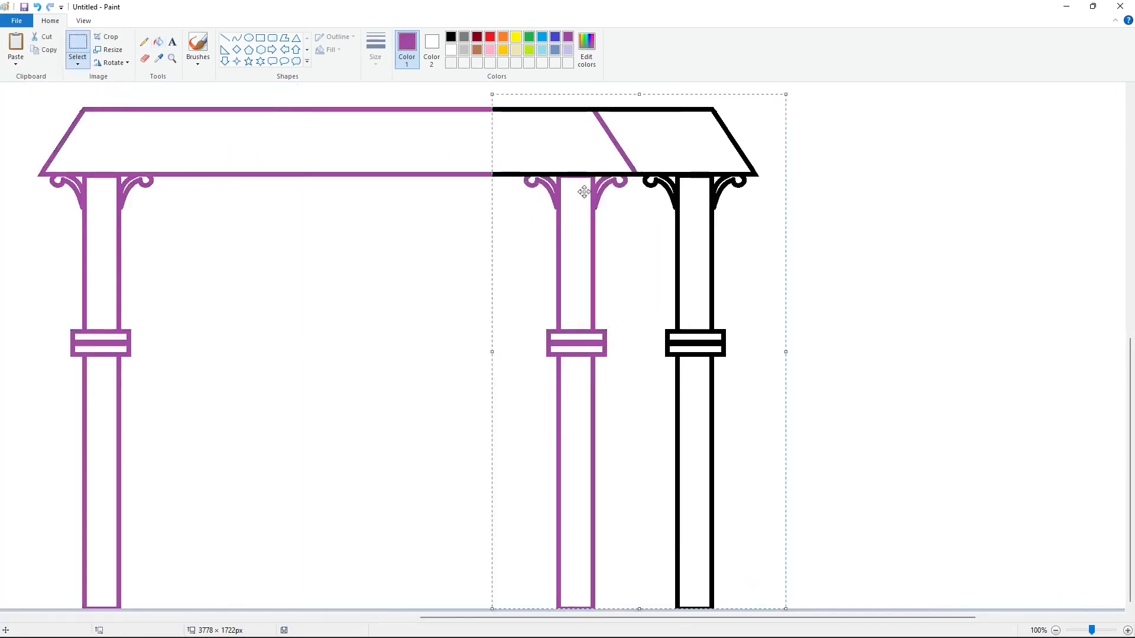
Fill the old right post and slanted roof edge white and the remaining purple outline black
left_click(157, 42)
left_click(451, 50)
left_click(560, 199)
left_click(608, 137)
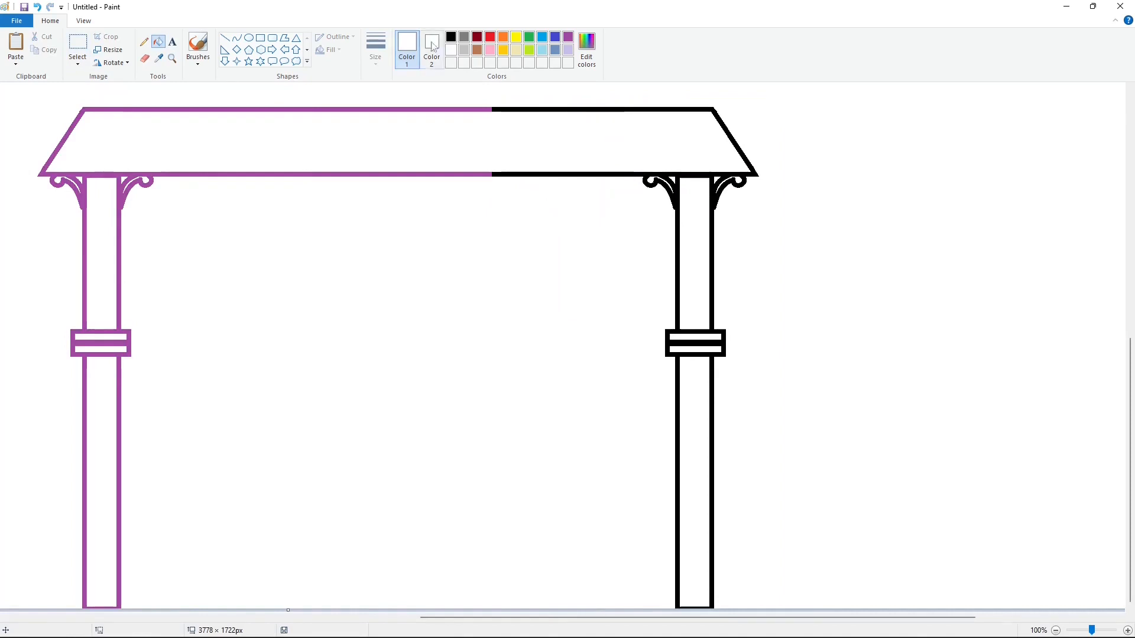
left_click(451, 36)
left_click(479, 109)
Try placing a copy of the left post between the two posts of the widened structure, and delete it
left_click(1055, 631)
left_click(1128, 631)
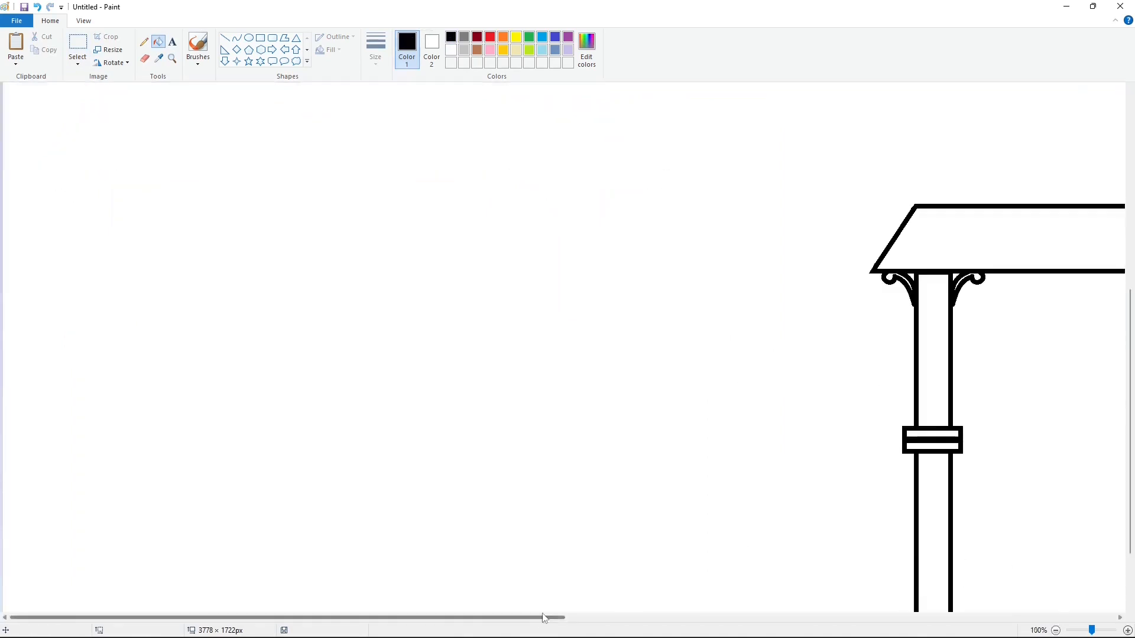
left_click_drag(545, 618, 816, 618)
scroll(567, 379, "down", 2)
left_click(77, 45)
left_click_drag(238, 136, 543, 628)
key("ctrl+c")
key("ctrl+v")
left_click_drag(170, 418, 736, 471)
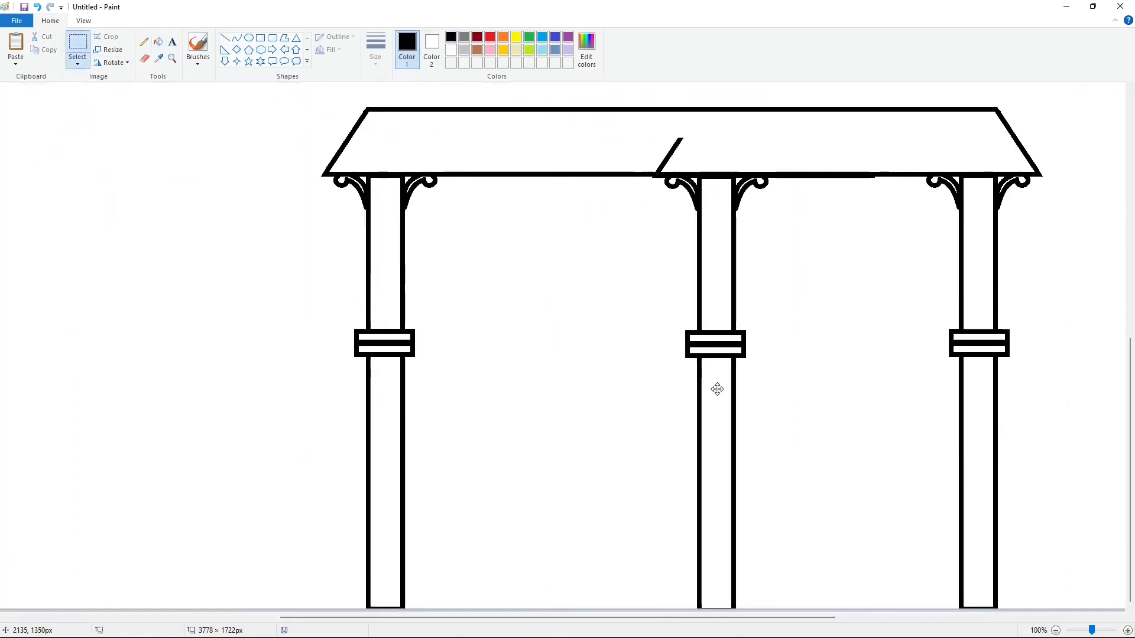
key("Delete")
Fill the connected roof and post outline purple
left_click(1055, 630)
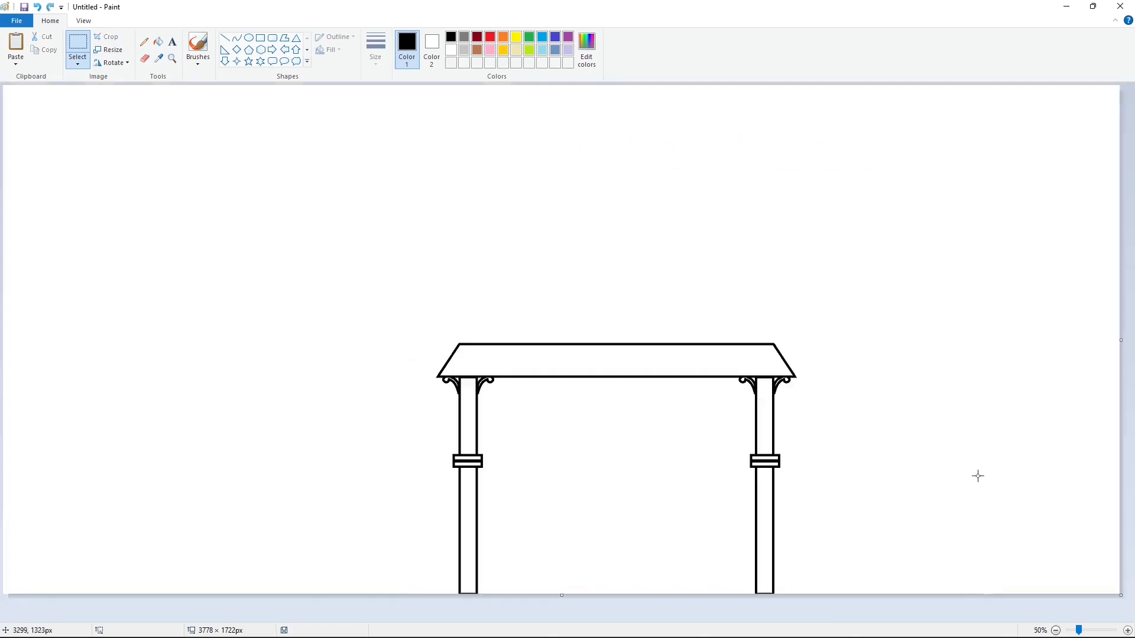
left_click(1127, 631)
left_click_drag(515, 619, 951, 618)
scroll(856, 526, "down", 2)
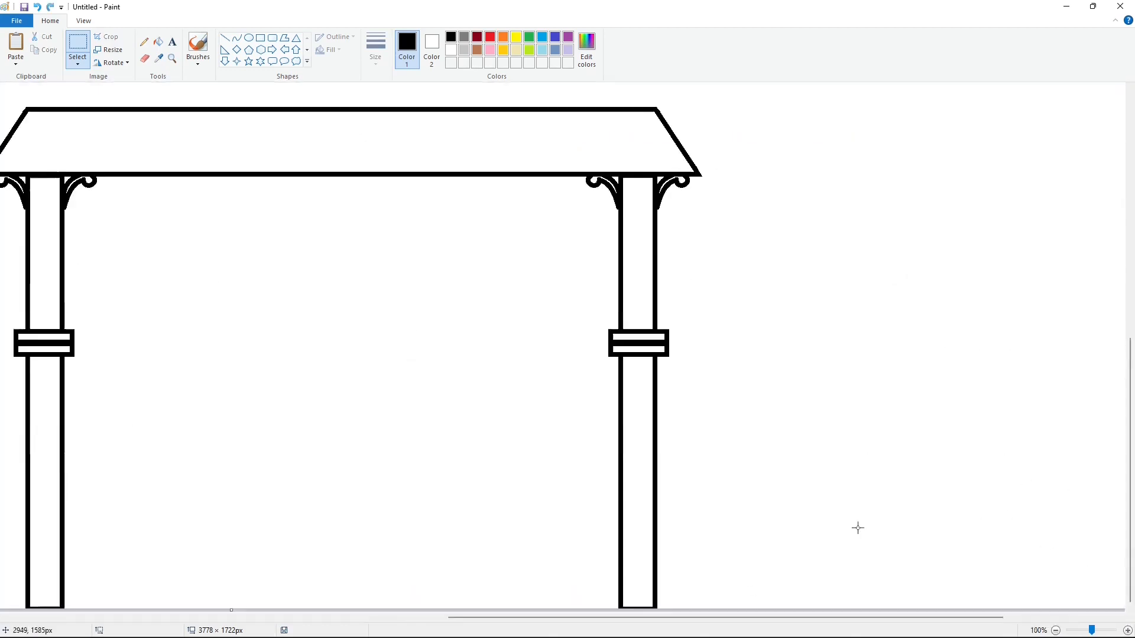
left_click(158, 42)
left_click(568, 37)
left_click(622, 187)
Try placing a horizontally flipped copy of the left post beyond the roof's right end, and delete it
key("ctrl+v")
left_click(111, 62)
left_click(129, 128)
left_click_drag(120, 137, 696, 177)
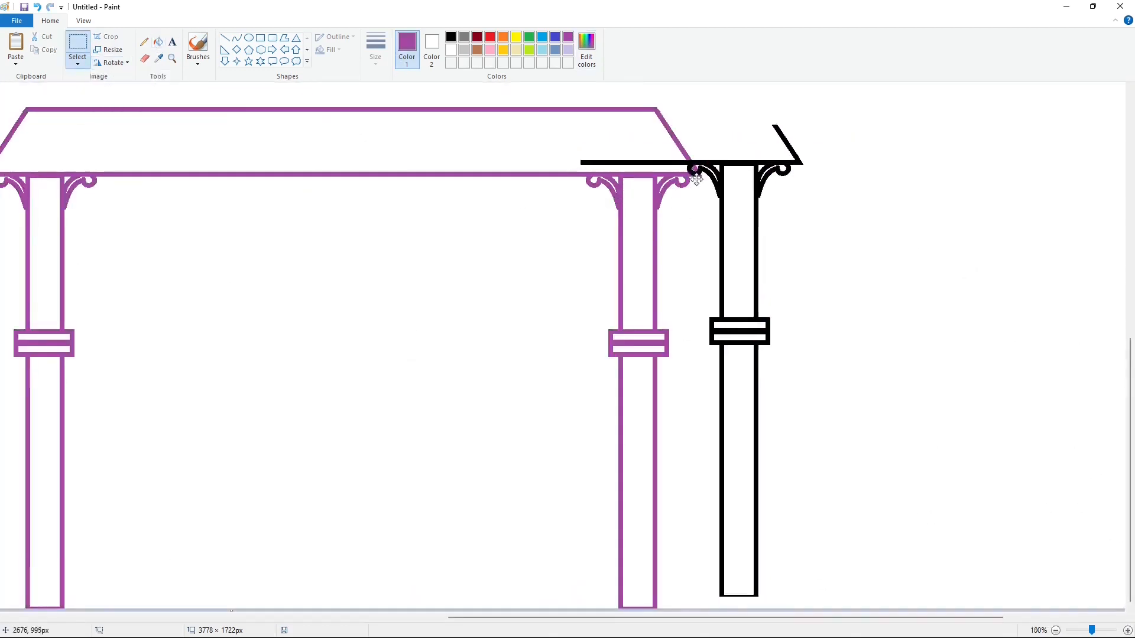
key("Delete")
Place a black, horizontally flipped copy of the roof's end and post so that it extends the purple roof rightward
key("ctrl+z")
mouse_move(774, 618)
left_mouse_down()
mouse_move(591, 618)
mouse_move(768, 618)
left_mouse_up()
key("ctrl+y")
key("ctrl+v")
left_click(125, 62)
left_click(129, 128)
left_click_drag(91, 150, 628, 157)
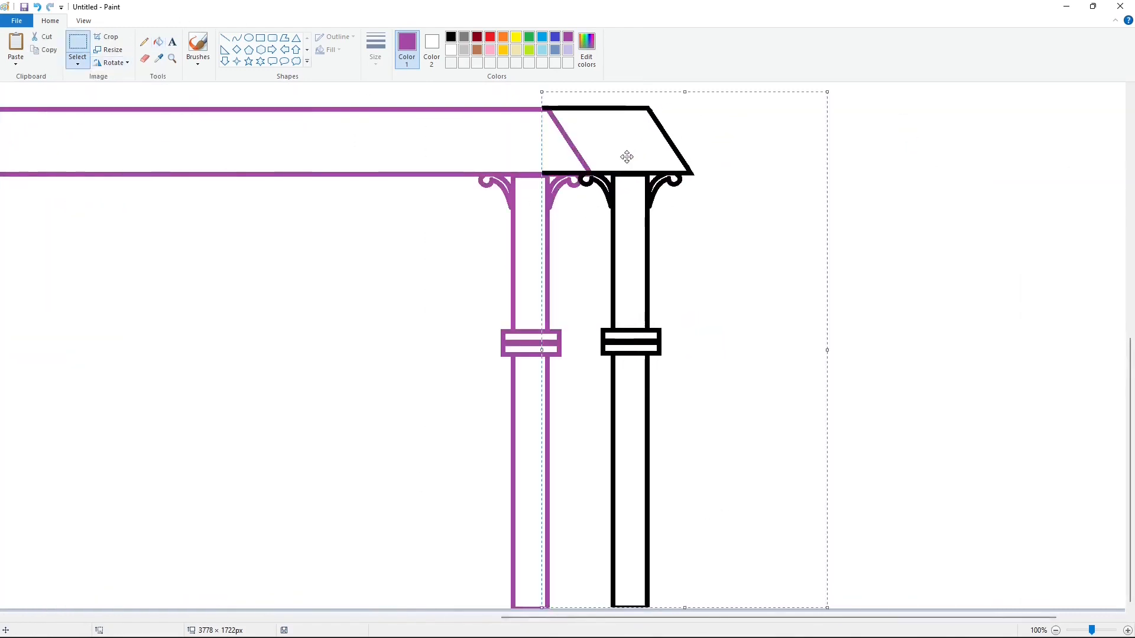
key("Escape")
Draw a black horizontal line about 381 px long over the purple roof's lower edge, above the purple post
left_click(158, 42)
left_click(451, 49)
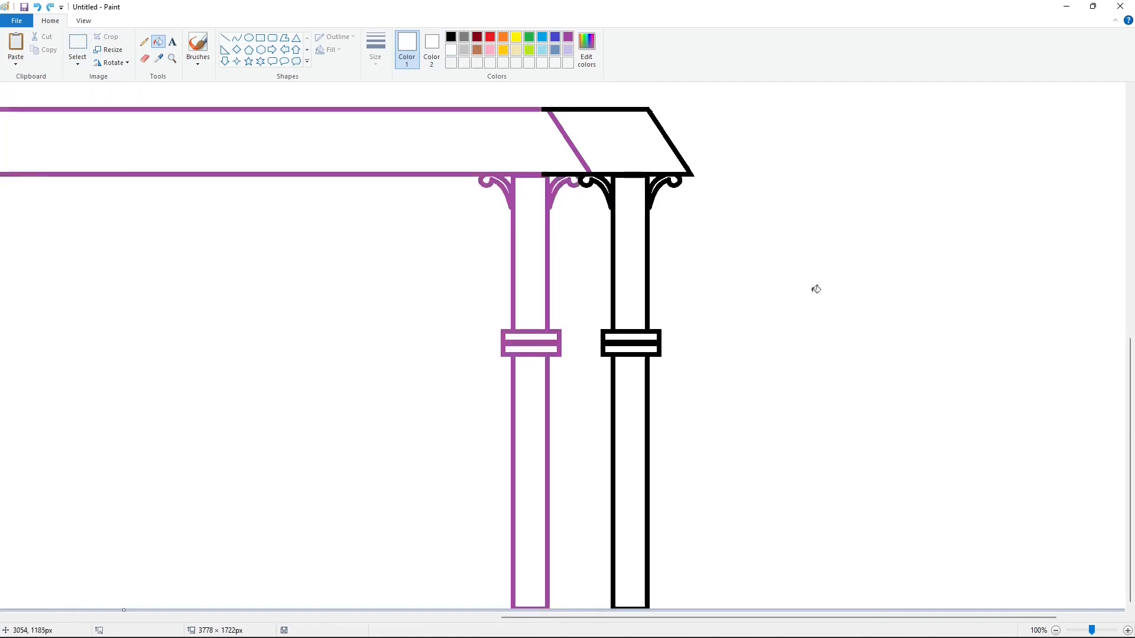
left_click(224, 38)
left_click(451, 37)
left_click_drag(341, 162, 566, 162)
key("Down")
key("Down")
key("Down")
key("Down")
key("Down")
key("Down")
key("Down")
key("Down")
key("Down")
key("Down")
key("Down")
key("Down")
key("Down")
key("Down")
key("Down")
key("Down")
key("Down")
key("Down")
key("Down")
key("Down")
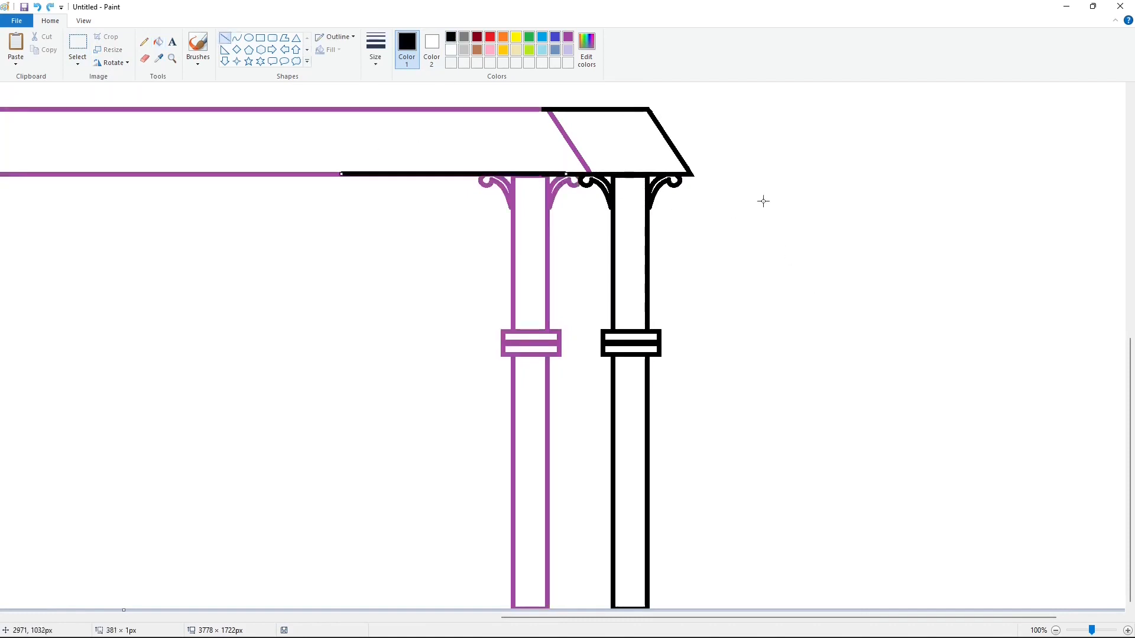
Fill the leftover purple post and the purple slanted roof line white to erase them
left_click(159, 42)
left_click(451, 50)
left_click(547, 225)
left_click(562, 130)
Fill the remaining purple upper and lower roof lines black
left_click(451, 36)
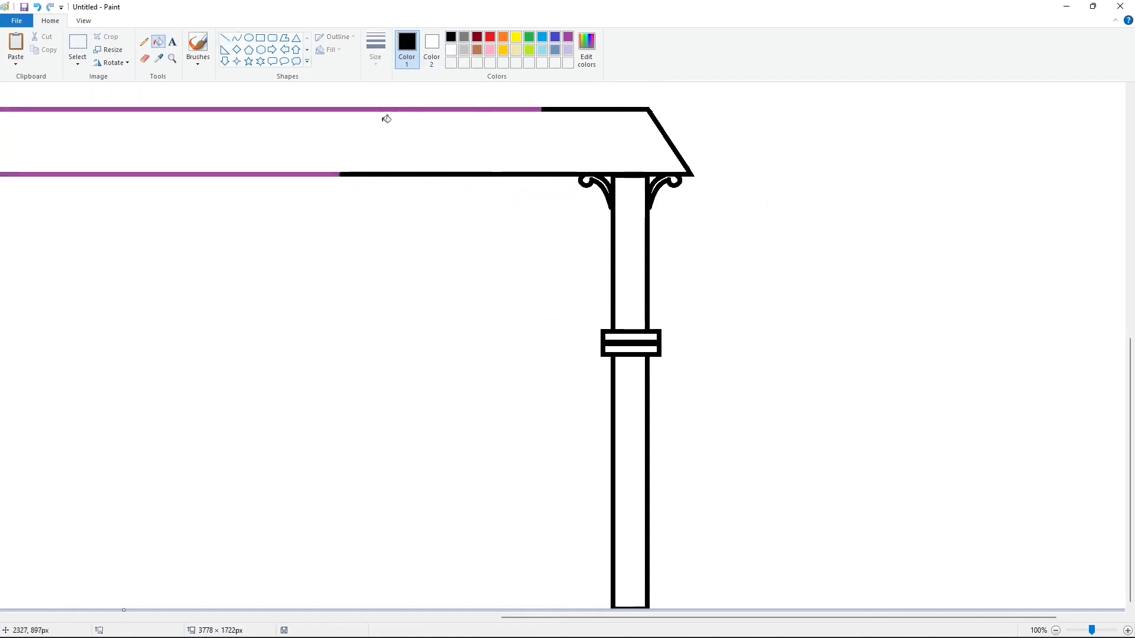
left_click(380, 110)
left_click(325, 174)
Copy the left post with its brackets and place the copy under the roof between the left and right posts
left_click_drag(763, 618, 483, 618)
left_click(78, 45)
left_click_drag(410, 148, 897, 617)
key("ctrl+c")
left_click(709, 593)
key("ctrl+v")
left_click_drag(144, 292, 578, 354)
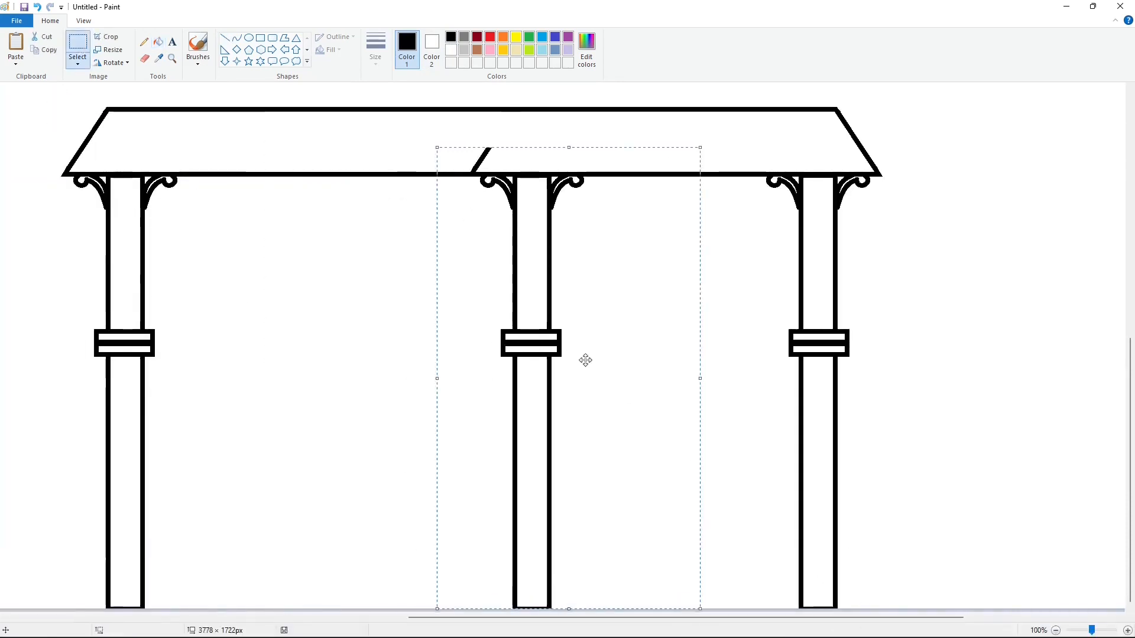
key("Left")
key("Left")
key("Left")
key("Left")
key("Left")
Erase the stray slanted fragment above the middle post using a white line about 124 px long and white fill
left_click(226, 38)
left_click(451, 49)
left_click_drag(450, 165, 522, 165)
key("Down")
key("Down")
key("Down")
key("Down")
key("Down")
key("Down")
key("Down")
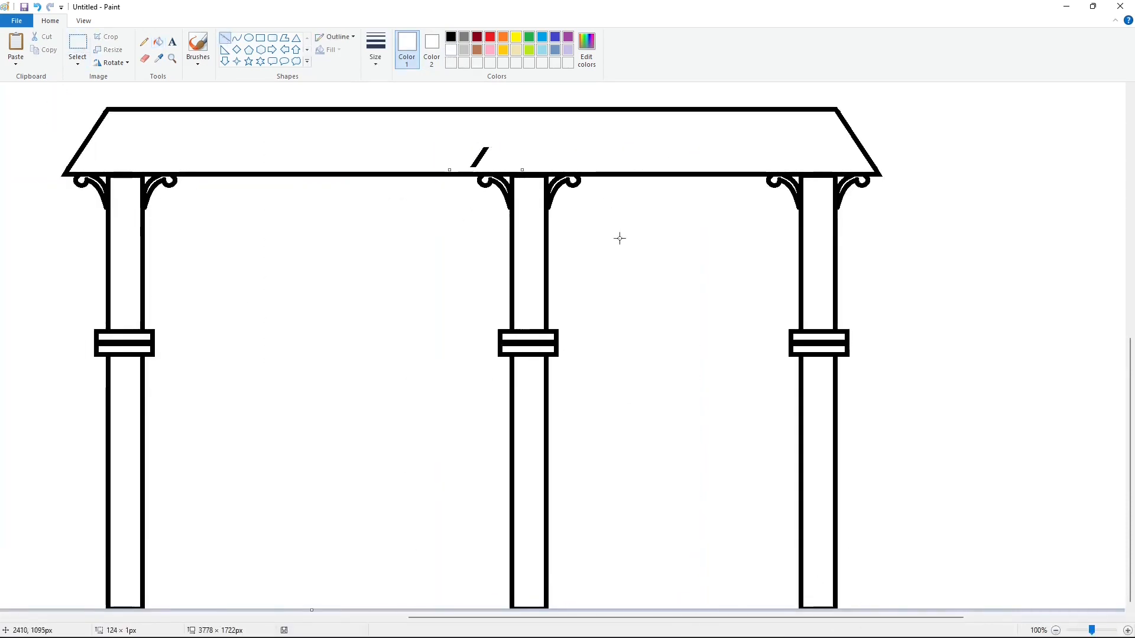
left_click(158, 42)
left_click(478, 157)
left_click(1055, 631)
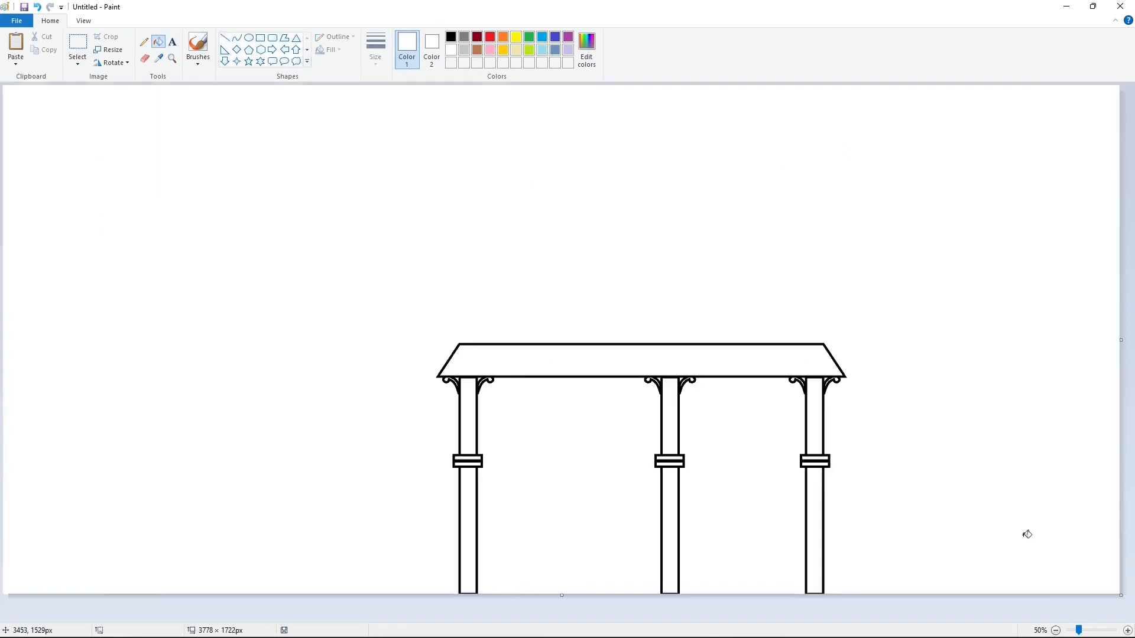
Draw a black horizontal base line near the posts' feet from the left post to the right post
left_click(225, 38)
left_click(451, 36)
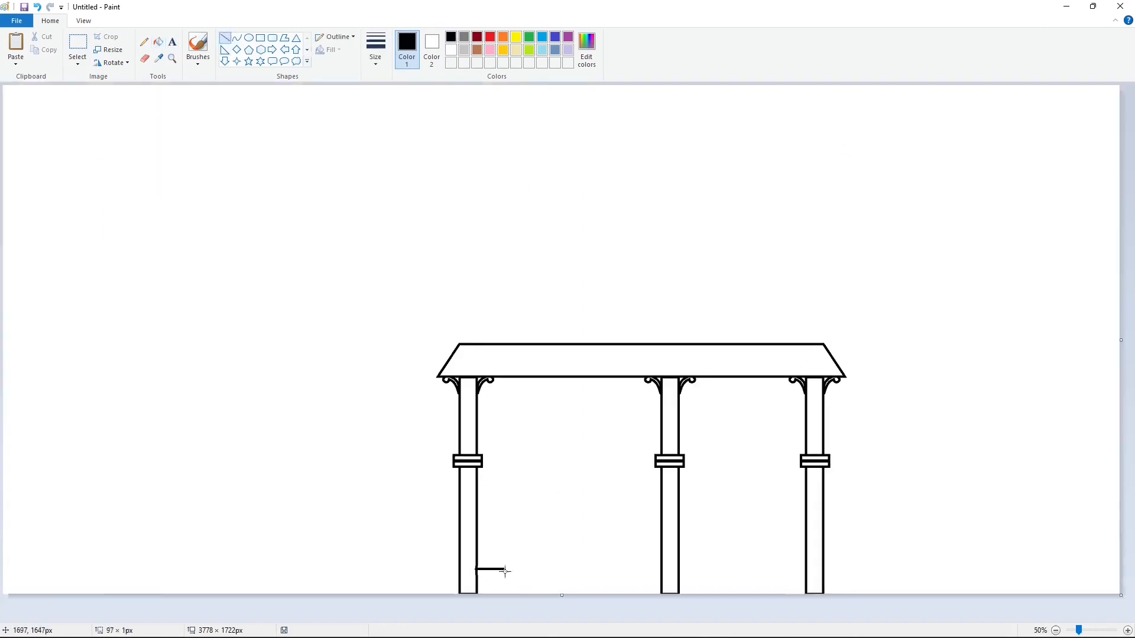
left_click_drag(505, 570, 804, 571)
left_click(910, 536)
Draw a solid-filled, black-outlined rectangle about 261 × 97 px over the base line between the middle and right posts
left_click(1127, 630)
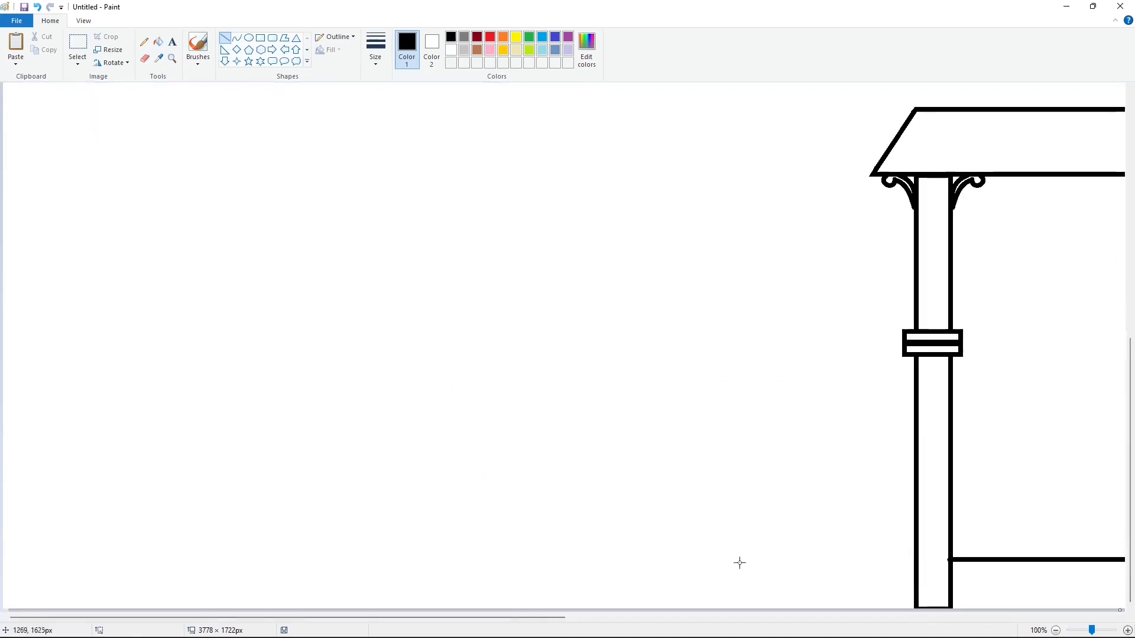
left_click_drag(342, 617, 781, 617)
left_click(261, 38)
left_click(332, 50)
left_click(350, 78)
mouse_move(532, 517)
left_mouse_down()
mouse_move(621, 573)
mouse_move(688, 593)
left_mouse_up()
left_click_drag(610, 518, 613, 536)
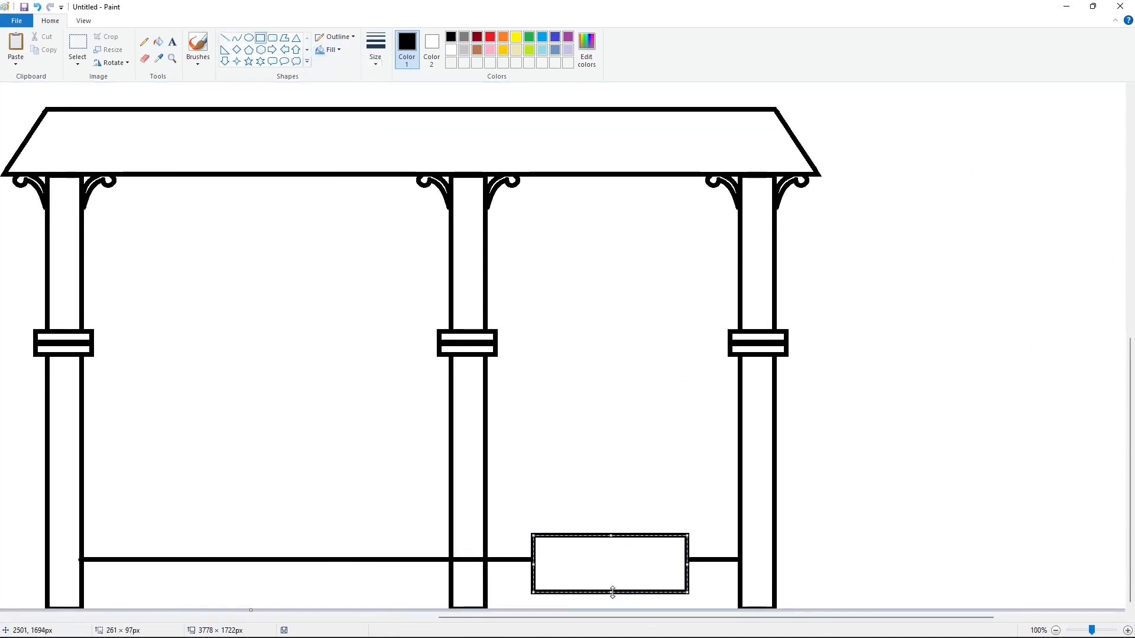
Enlarge the rectangle to about 307 × 108 px and centre it between the middle and right posts, just above the ground
left_click_drag(613, 593, 613, 599)
left_click_drag(688, 568, 714, 567)
key("Left")
key("Left")
key("Left")
key("Left")
key("Left")
key("Left")
key("Left")
key("Left")
key("Left")
key("Left")
key("Left")
key("Left")
key("Left")
key("Down")
key("Down")
key("Down")
key("Down")
key("Down")
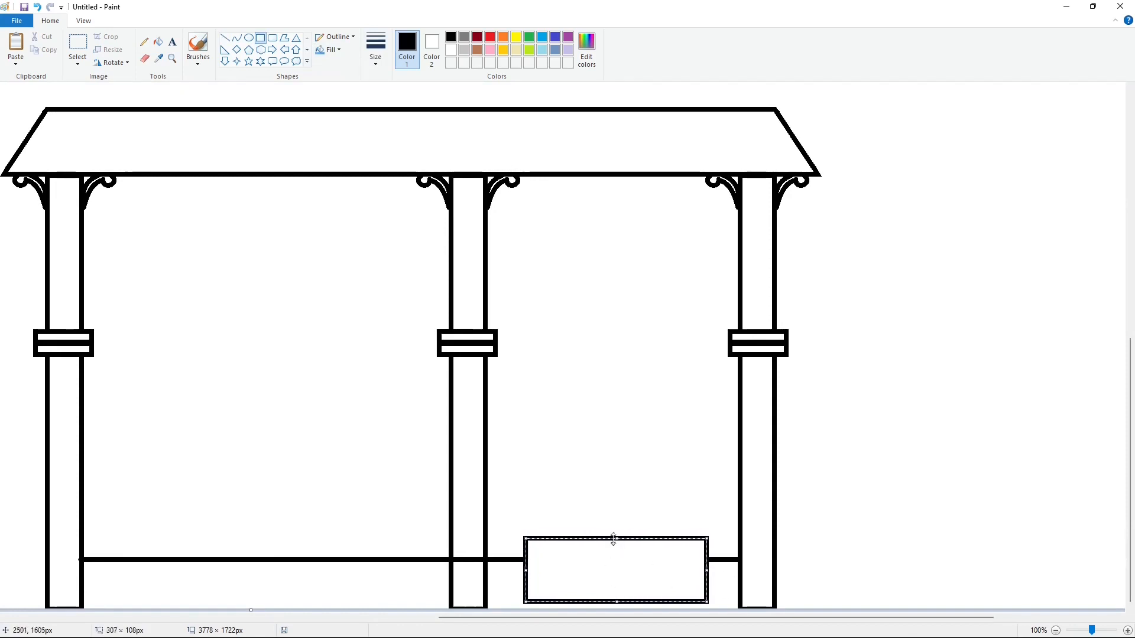
left_click(423, 270)
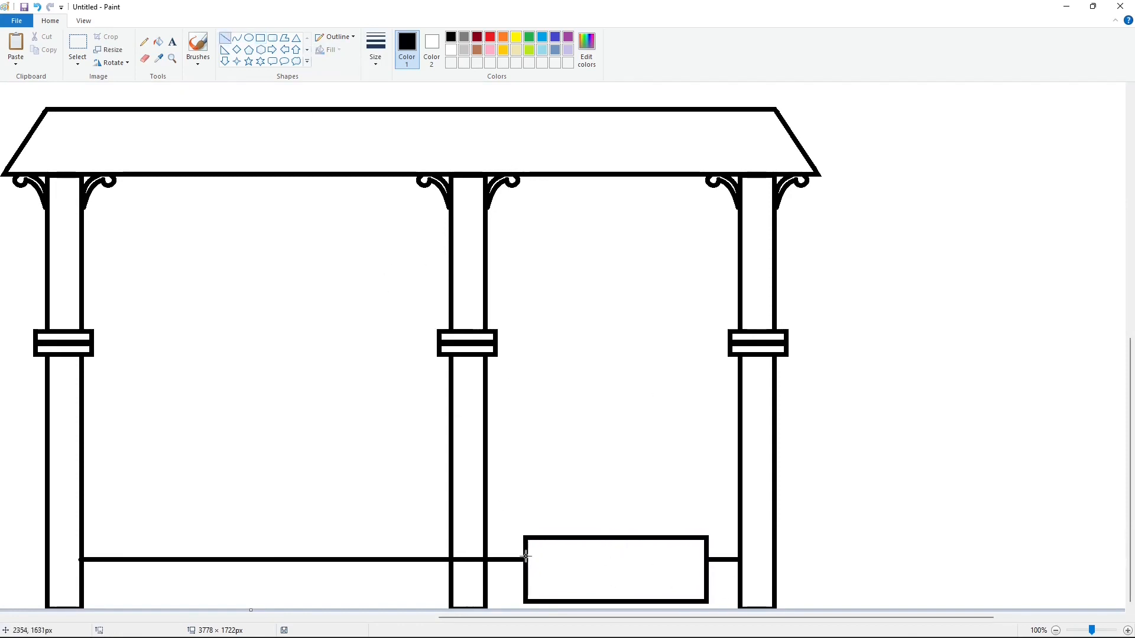
Draw three horizontal lines across the rectangle to divide it into stair treads
left_click_drag(524, 552, 680, 552)
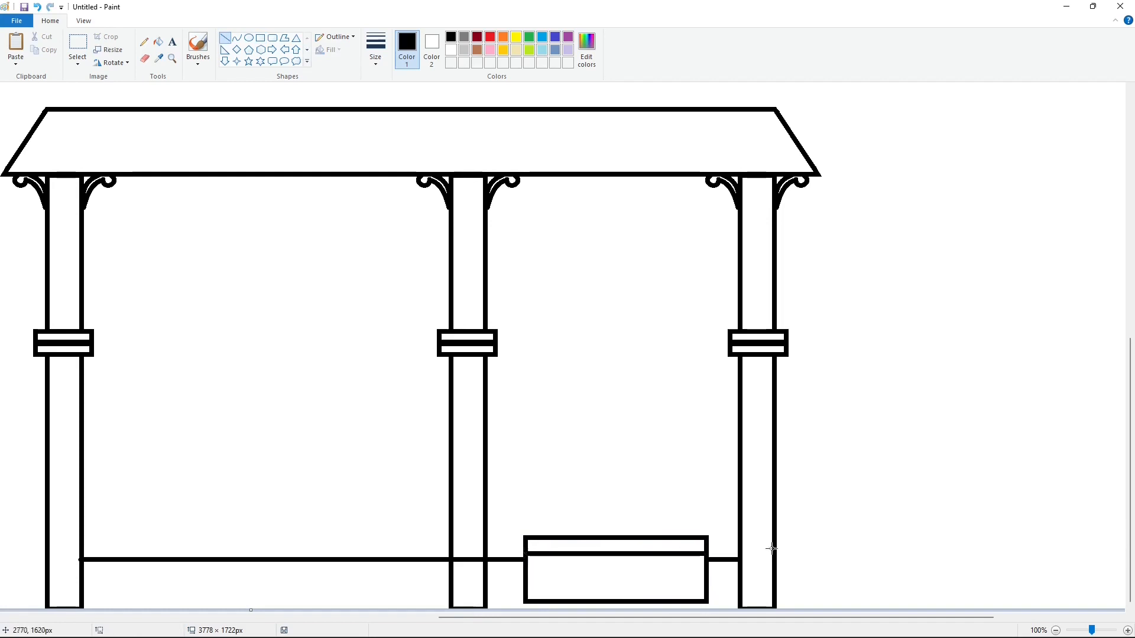
left_click_drag(527, 565, 638, 566)
left_click_drag(527, 584, 704, 584)
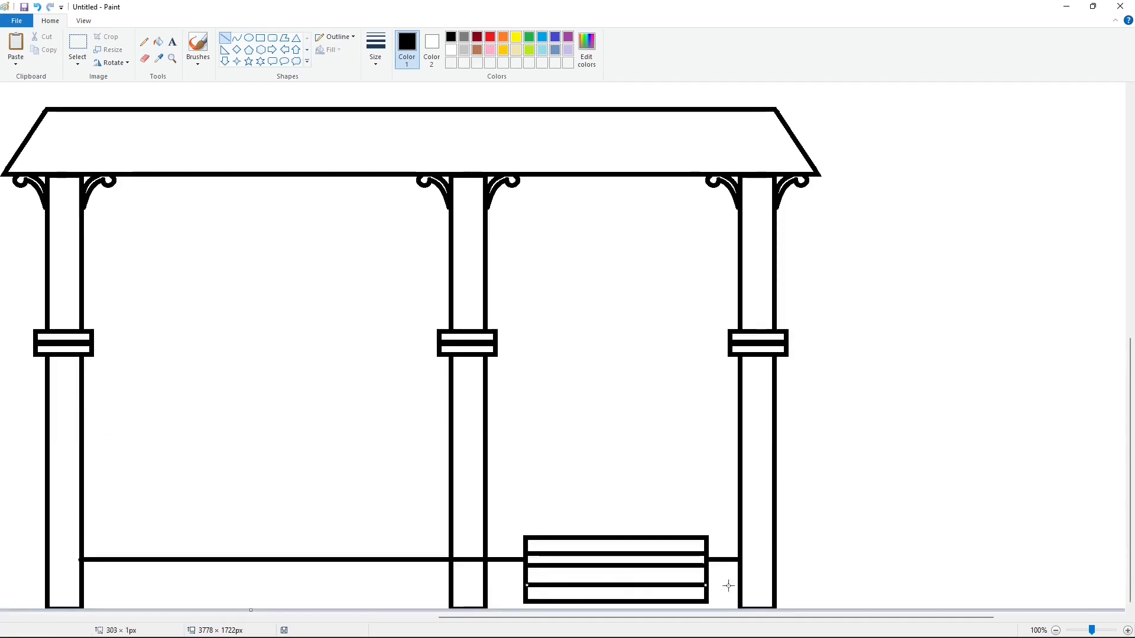
Draw a doorway rectangle about 307 × 511 px directly above the stairs, aligned with their sides
left_click(273, 216)
left_click_drag(517, 219, 715, 521)
key("Down")
key("Down")
key("Down")
key("Down")
key("Down")
key("Down")
key("Down")
key("Down")
key("Down")
key("Down")
key("Down")
key("Down")
key("Down")
key("Down")
key("Down")
key("Down")
key("Down")
key("Down")
key("Down")
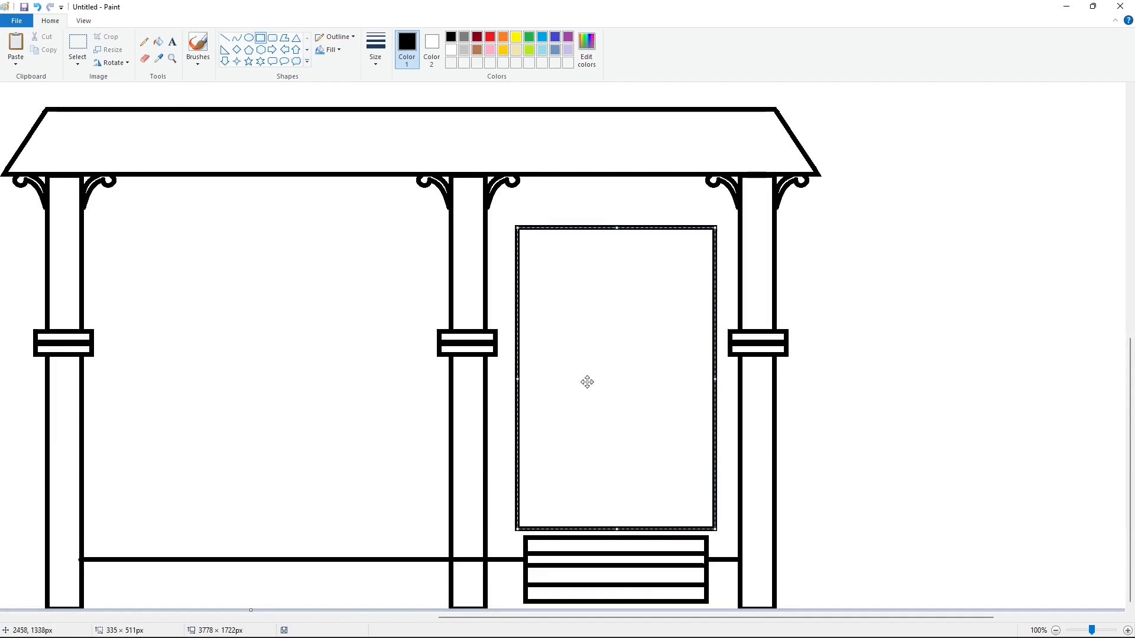
key("Right")
key("Right")
key("Right")
key("Right")
key("Right")
key("Right")
key("Right")
key("Right")
key("Right")
key("Right")
key("Right")
key("Right")
key("Right")
key("Down")
key("Right")
key("Right")
left_click_drag(724, 384, 708, 384)
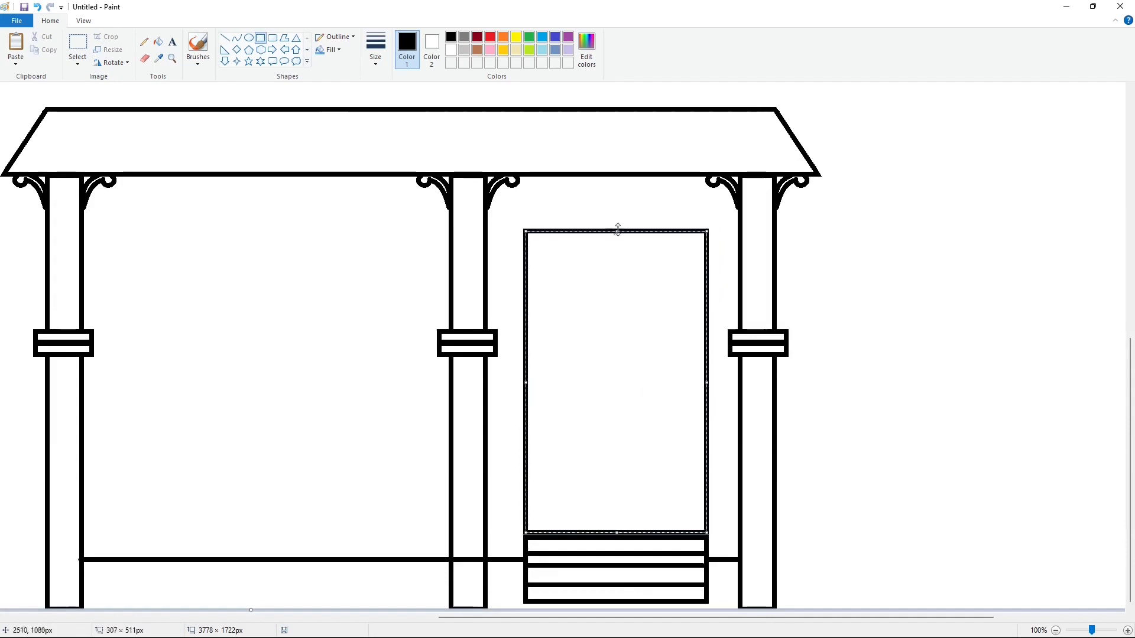
Shorten the doorway rectangle from its lower edge and shift it slightly down, leaving a gap above the stairs
left_click_drag(616, 534, 616, 503)
key("Down")
key("Down")
key("Down")
key("Down")
key("Down")
key("Down")
key("Down")
key("Down")
key("Down")
key("Down")
key("Down")
key("Down")
key("Down")
key("Down")
key("Down")
key("Down")
left_click(899, 456)
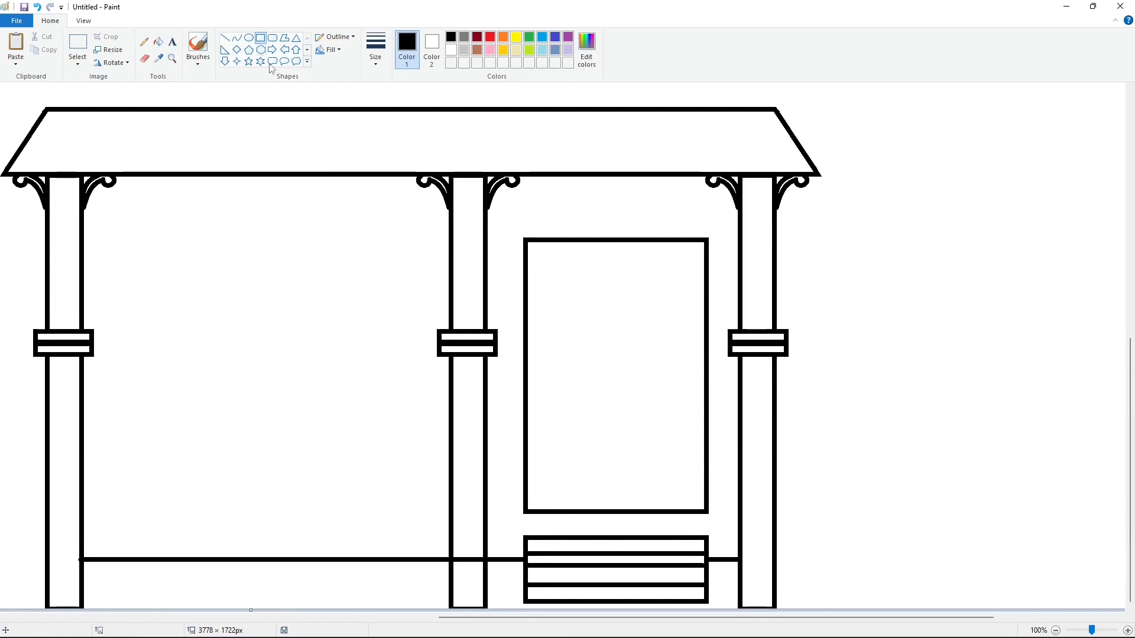
Draw a door leaf about 127 × 441 px within the doorway's left half and move it beyond the right post
left_click_drag(530, 243, 610, 509)
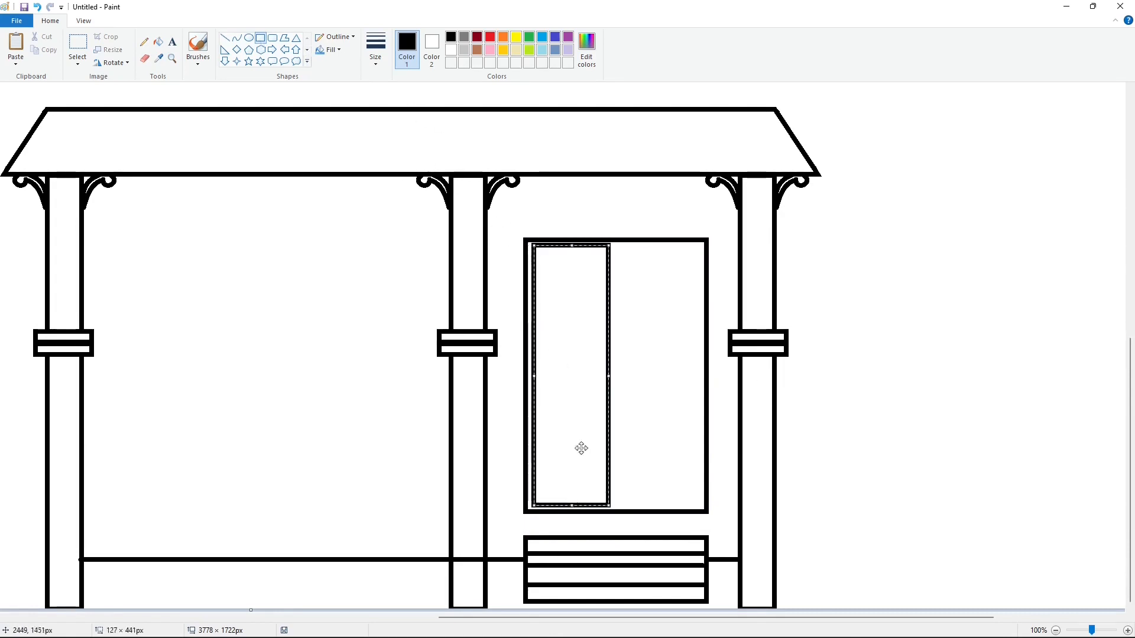
left_click_drag(580, 449, 864, 477)
left_click(795, 446)
Draw two nested, thinner-outlined rectangles as a window in the upper part of the separate door leaf
left_click_drag(822, 278, 884, 447)
mouse_move(827, 285)
left_mouse_down()
mouse_move(884, 447)
mouse_move(854, 527)
left_mouse_up()
left_click_drag(857, 453, 882, 524)
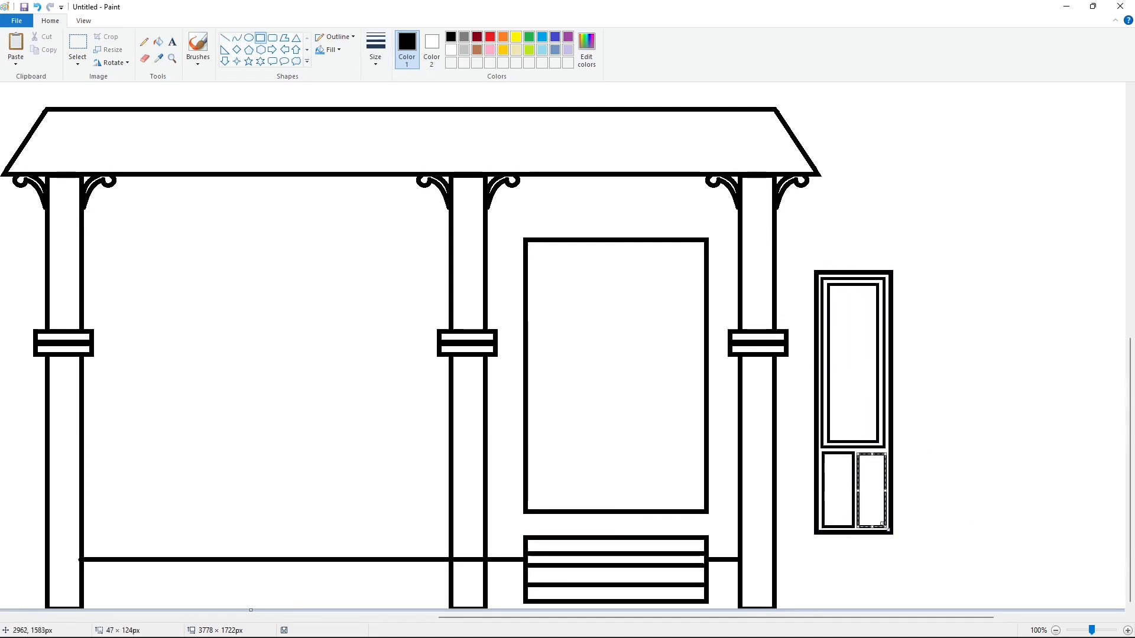
key("ctrl+z")
key("ctrl+z")
Draw two side-by-side panels about 125 px tall below the door leaf's window, the right one about 50 px wide
left_click_drag(821, 452, 855, 527)
left_click_drag(857, 452, 886, 525)
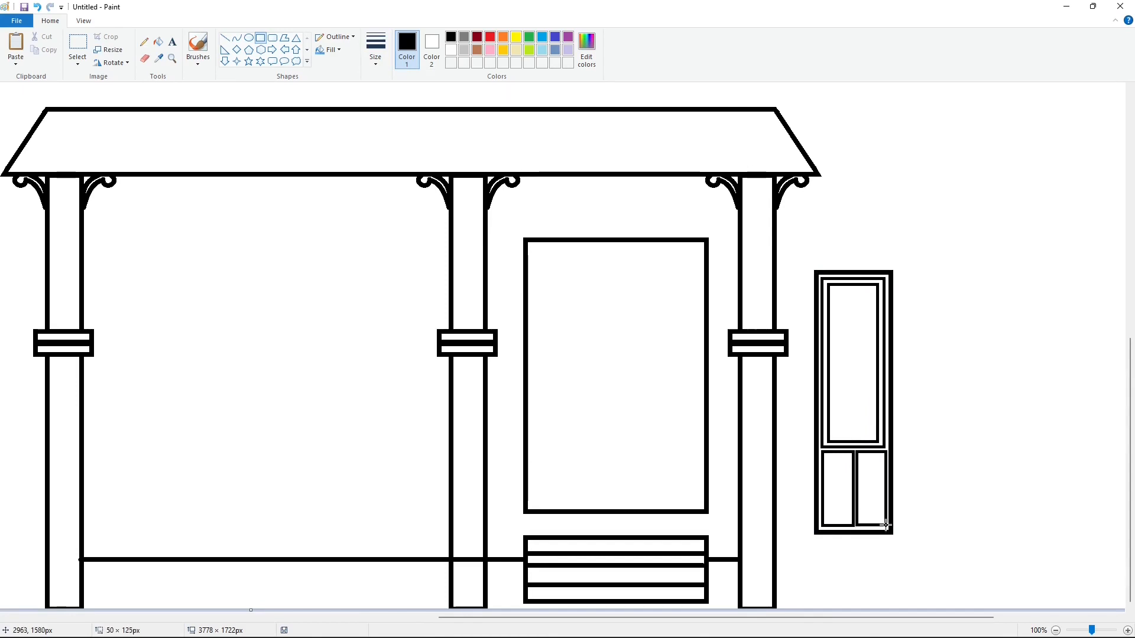
Draw a smaller nested rectangle, about 36 × 110 px, inside each lower panel of the separate door leaf
left_click_drag(826, 456, 848, 522)
left_click_drag(861, 457, 882, 521)
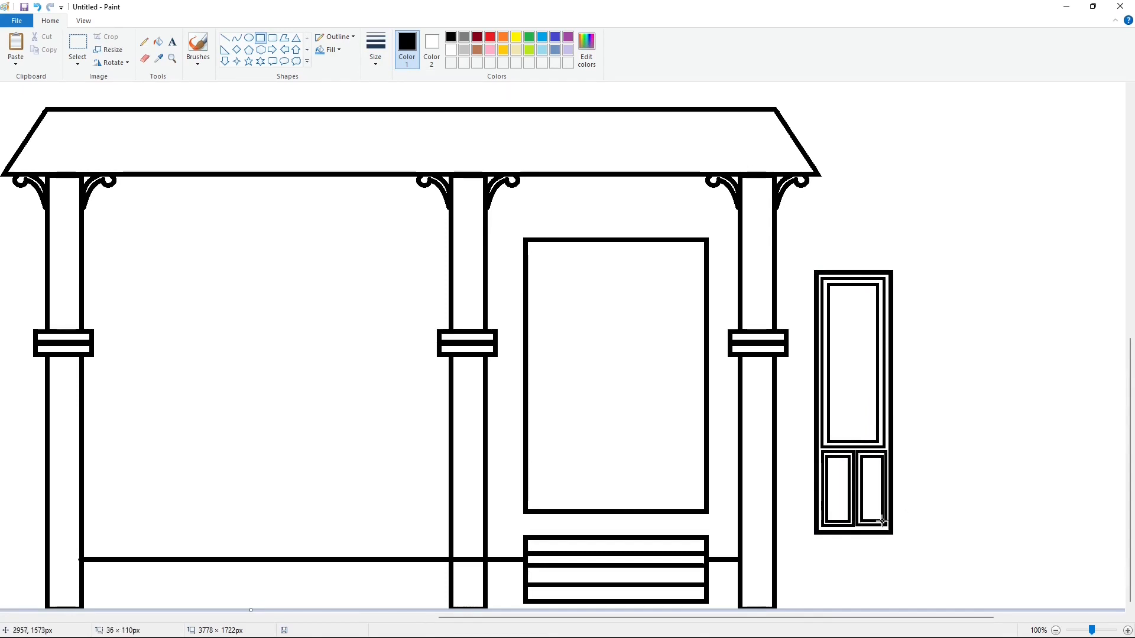
Place two copies of the door leaf side by side in the doorway and separate them with a vertical line about 457 px tall
left_click(78, 44)
left_click_drag(796, 235, 899, 535)
key("ctrl+c")
key("ctrl+v")
left_click_drag(52, 247, 552, 370)
key("ctrl+v")
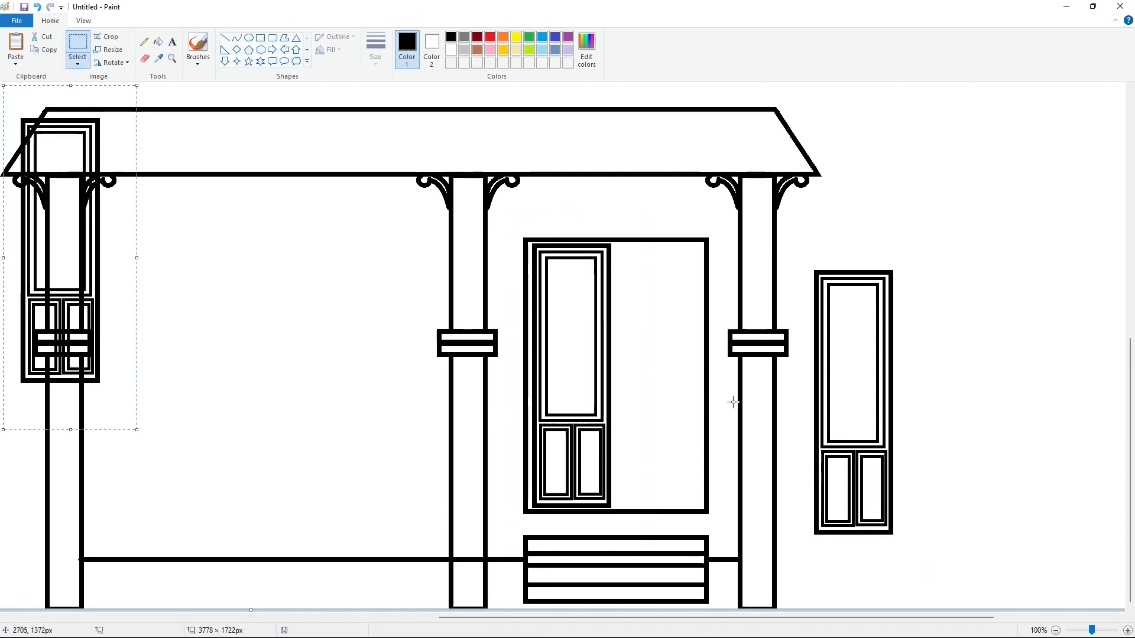
left_click_drag(63, 248, 664, 364)
left_click(873, 418)
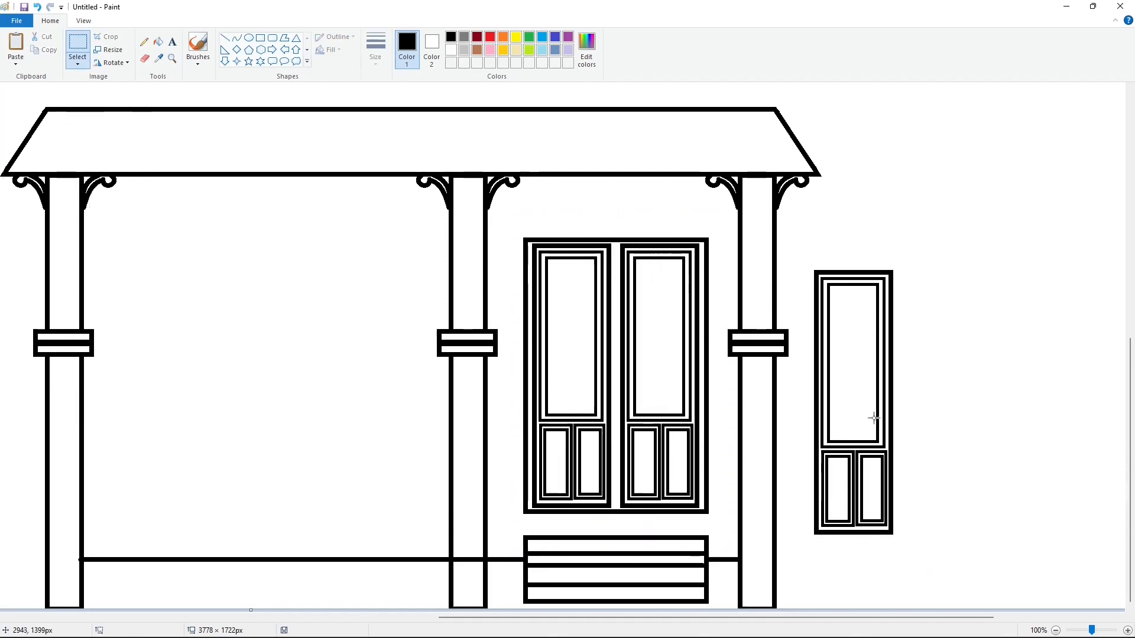
left_click(225, 38)
left_click_drag(616, 239, 616, 511)
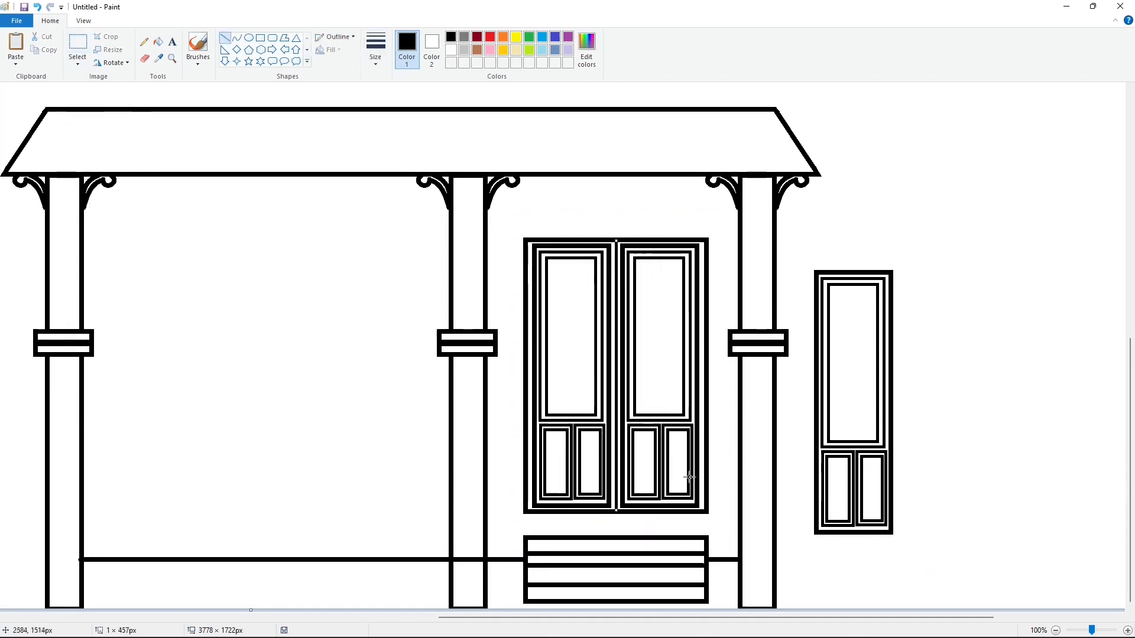
Erase the spare door leaf beyond the right post by filling its outlines with white
left_click(158, 41)
left_click(451, 50)
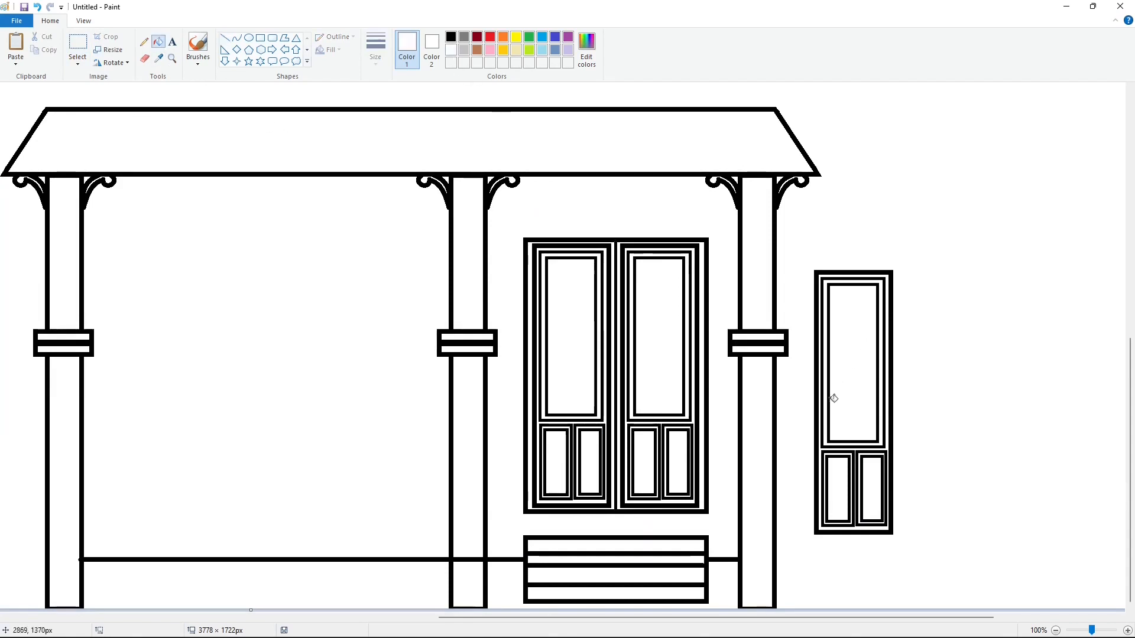
left_click(829, 401)
left_click(822, 444)
left_click(817, 452)
left_click(826, 463)
left_click(822, 471)
left_click(860, 482)
left_click(885, 494)
Draw two nested black rectangles as a large window frame between the left and middle posts
left_click(1055, 631)
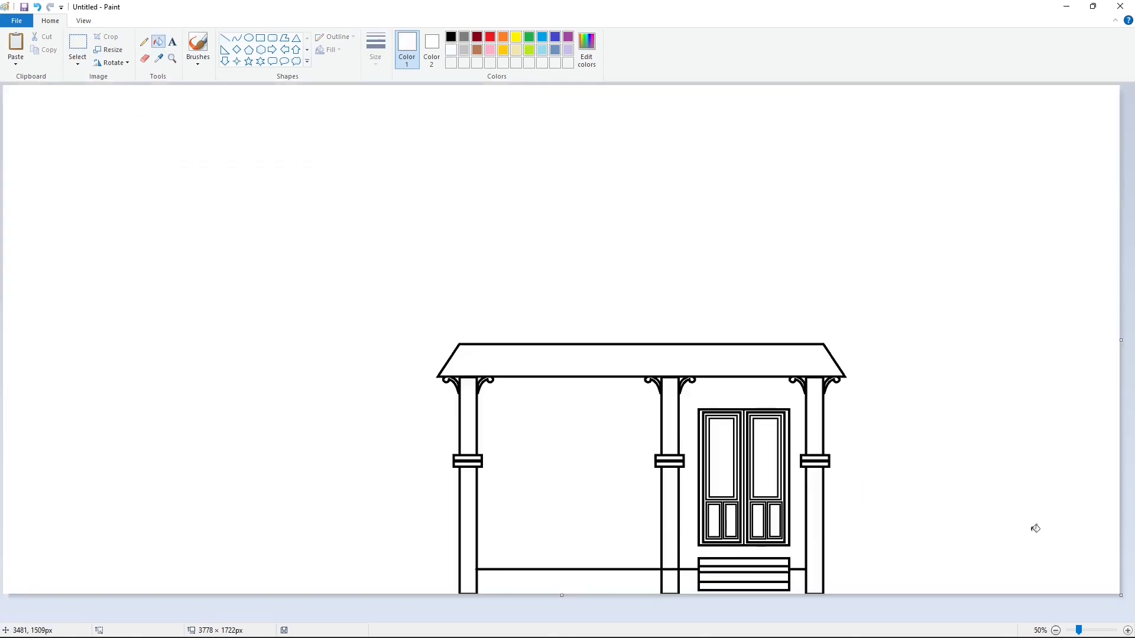
left_click(1127, 630)
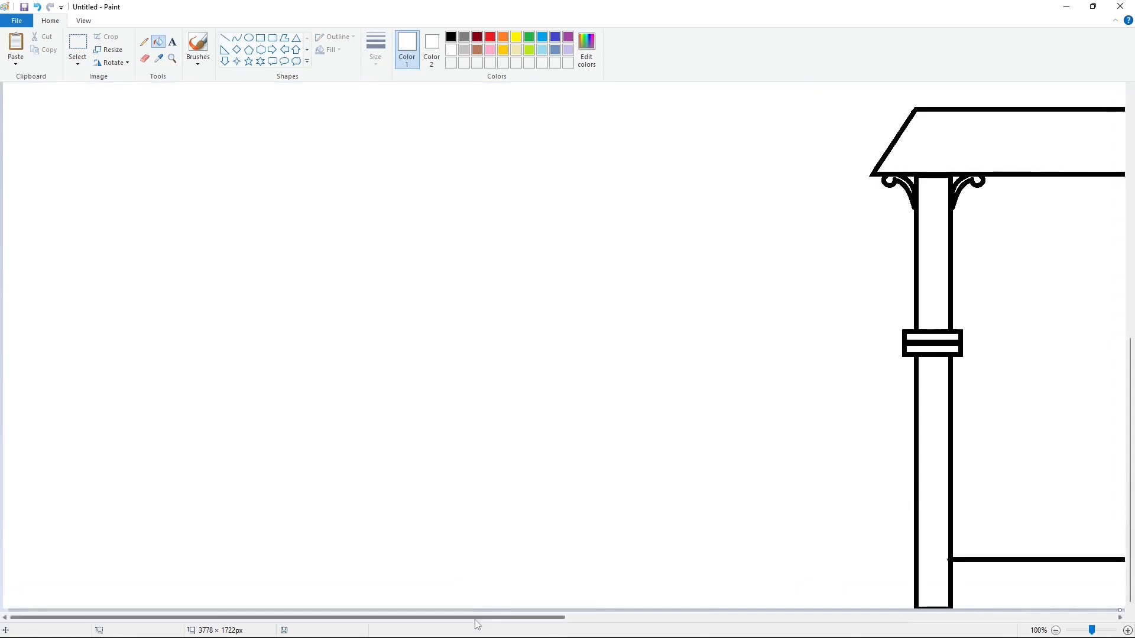
left_click_drag(475, 619, 678, 619)
left_click(225, 37)
left_click(260, 38)
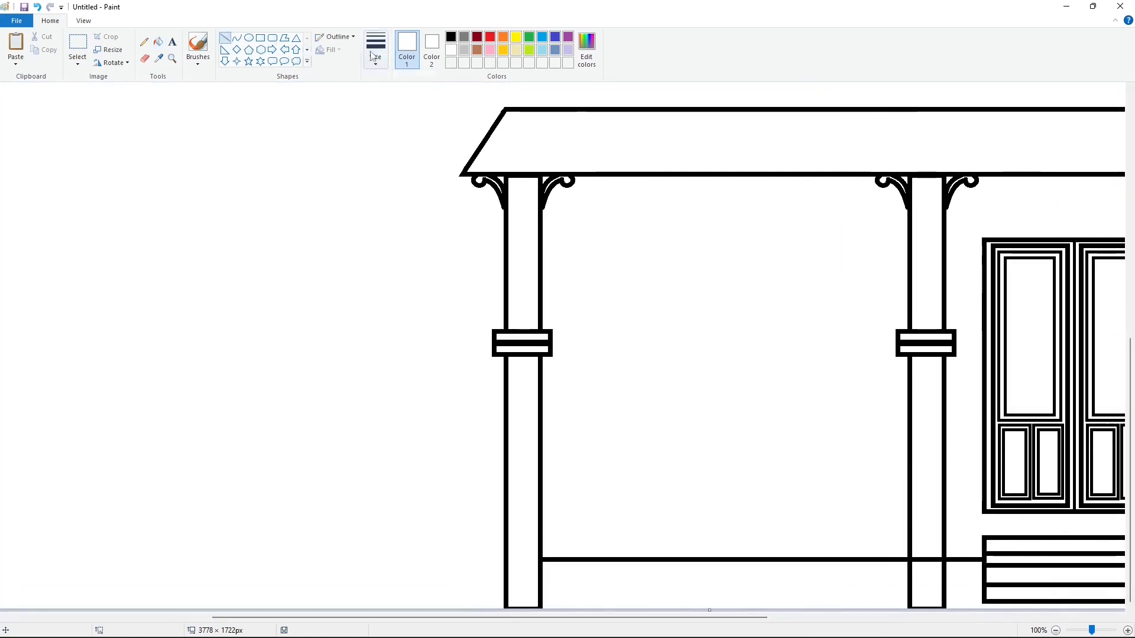
left_click(450, 37)
left_click_drag(635, 352, 604, 354)
left_click_drag(740, 221, 741, 233)
left_click(415, 309)
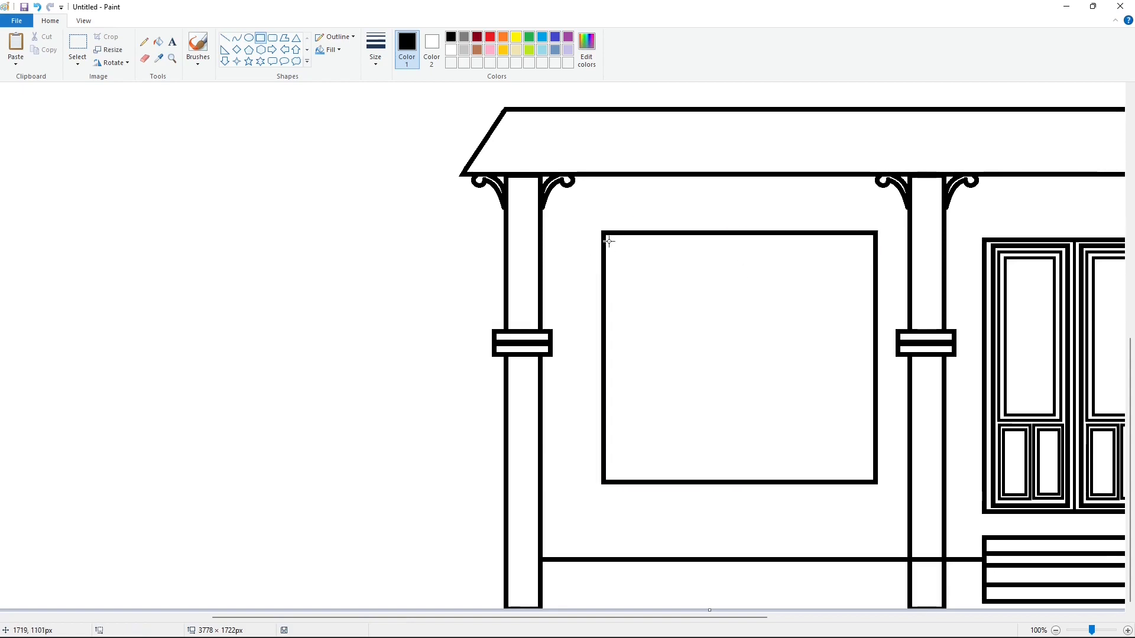
left_click_drag(612, 241, 868, 474)
left_click(404, 345)
Draw a vertical line down the middle of the large window to split it into two halves
left_click(224, 37)
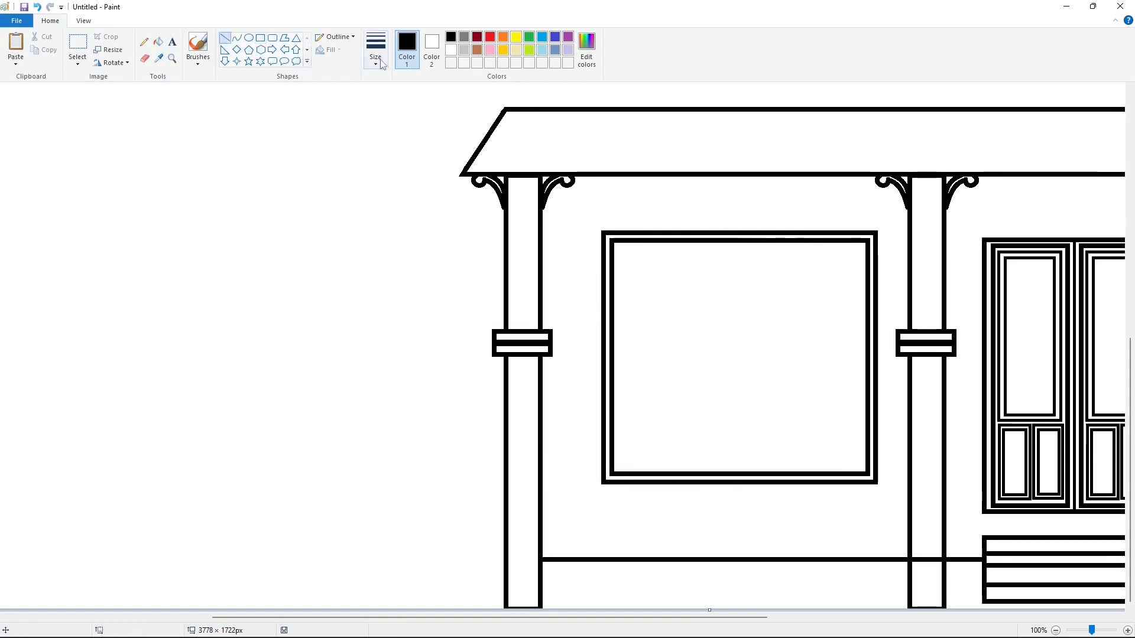
left_click_drag(737, 241, 739, 475)
left_click(881, 432)
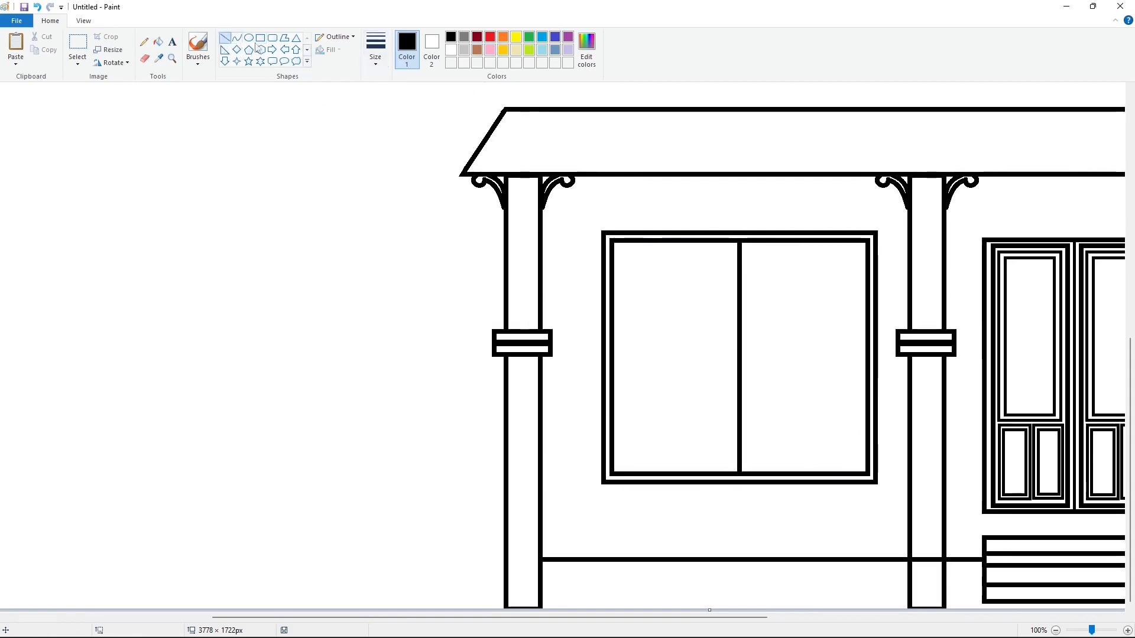
Draw three evenly spaced thinner horizontal lines across the upper part of the window, spanning the inner frame
left_click_drag(613, 275, 864, 276)
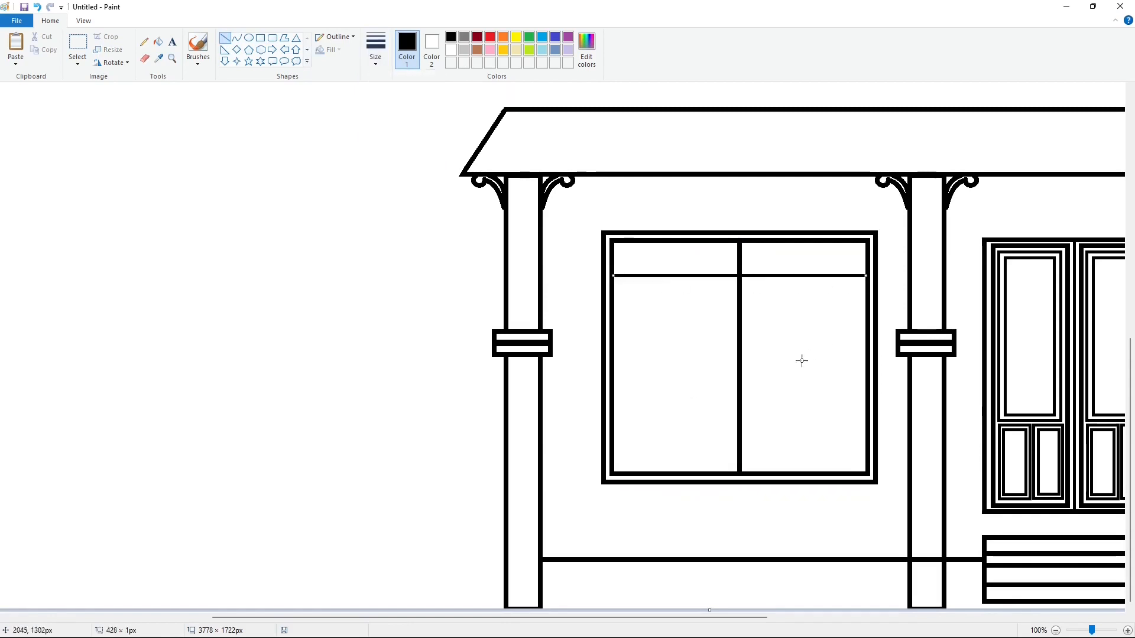
key("Up")
key("Up")
key("Up")
left_click_drag(614, 304, 865, 304)
key("Down")
key("Down")
key("Down")
key("Down")
key("Down")
key("Down")
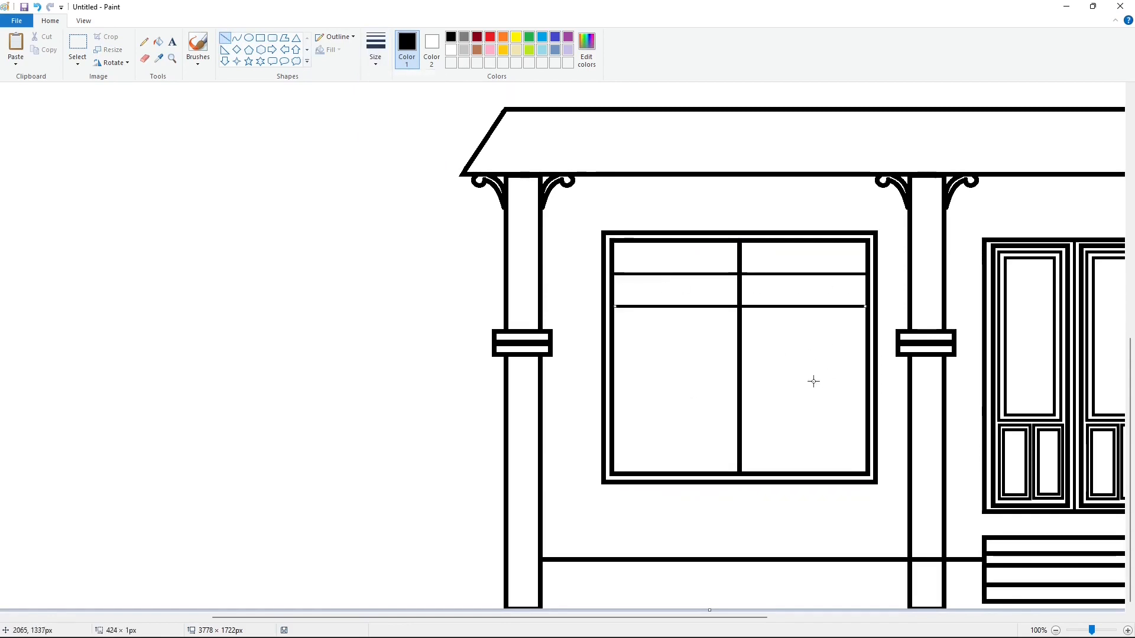
left_click_drag(612, 334, 867, 334)
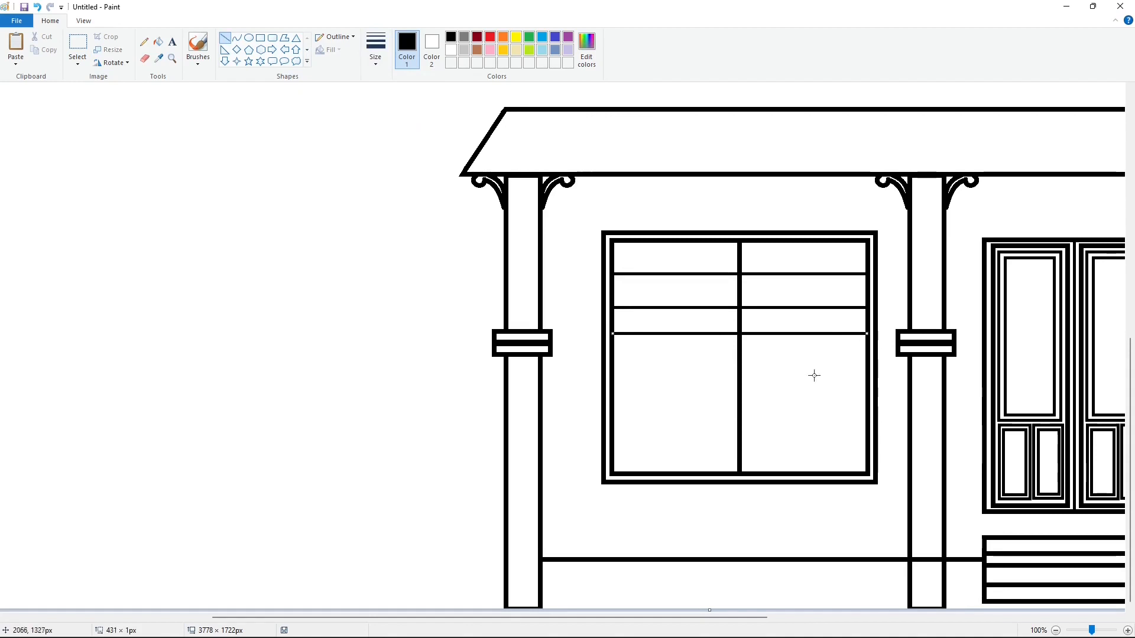
key("Down")
key("Down")
key("Down")
key("Down")
key("Down")
key("Down")
key("Down")
key("Down")
key("Down")
key("Down")
key("Down")
key("Down")
key("Down")
key("Down")
key("Down")
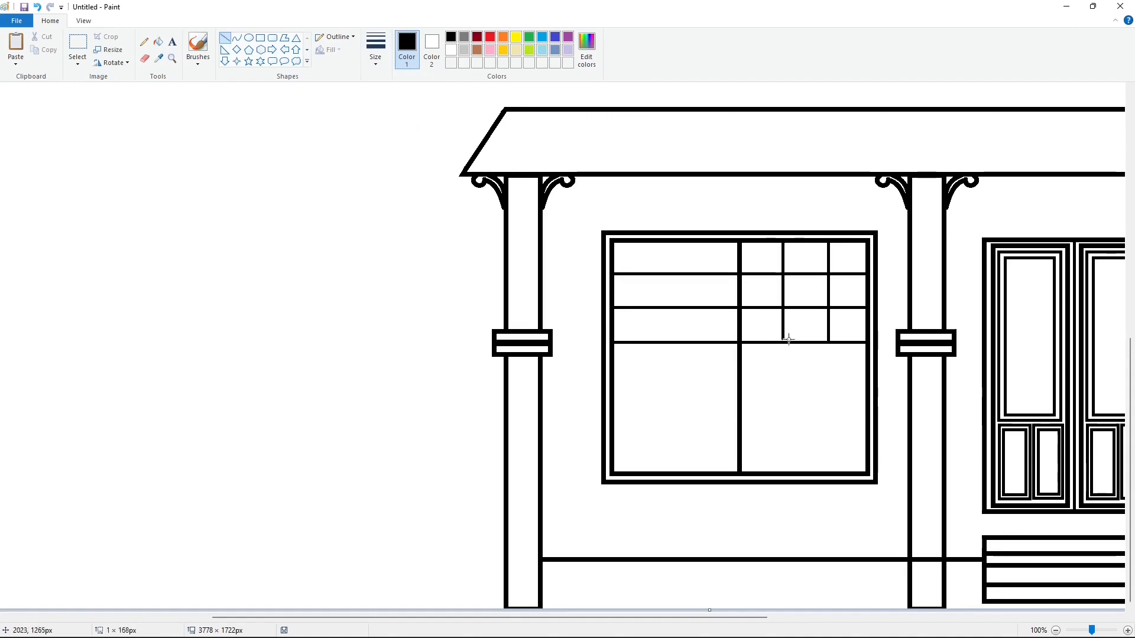
Divide the window's upper rows into small panes with thin vertical lines about 168 px tall, two in each half
left_click_drag(698, 340, 698, 341)
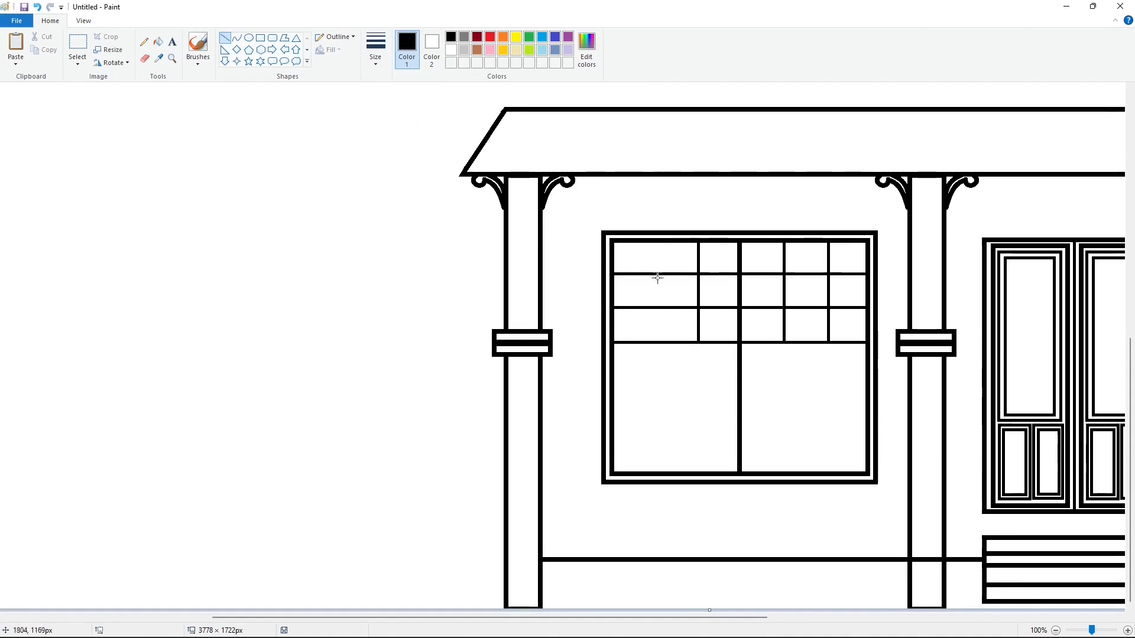
left_click_drag(654, 242, 654, 341)
Draw two vertical wall lines in the thickest outline, rising from the left and right ends of the porch roof
left_click(1055, 630)
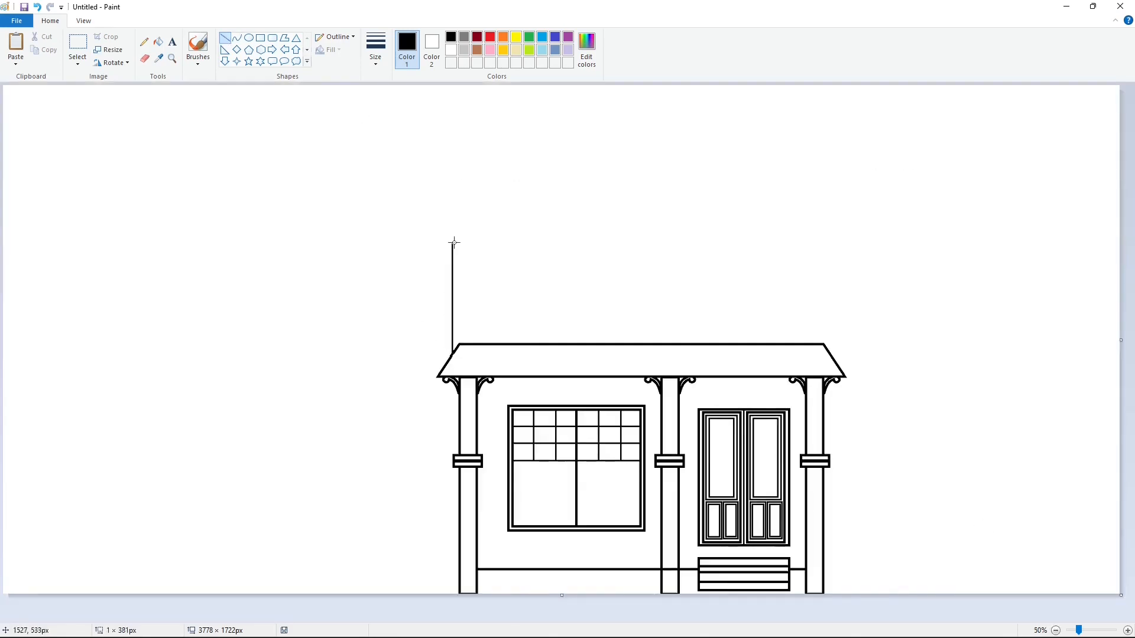
left_click(367, 58)
left_click(395, 155)
Draw a solid-filled triangular gable roof about 1527 × 527 px across the tops of the upper walls
left_click(296, 39)
left_click(329, 51)
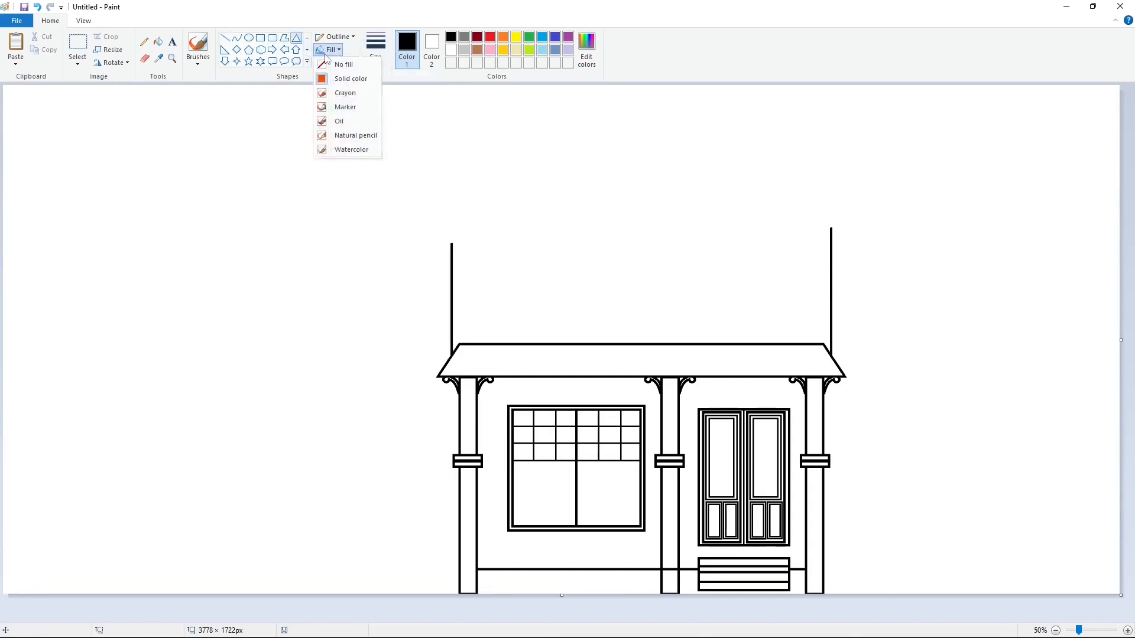
left_click(349, 77)
left_click_drag(375, 99, 926, 248)
left_click_drag(651, 99, 651, 93)
left_click_drag(375, 171, 420, 170)
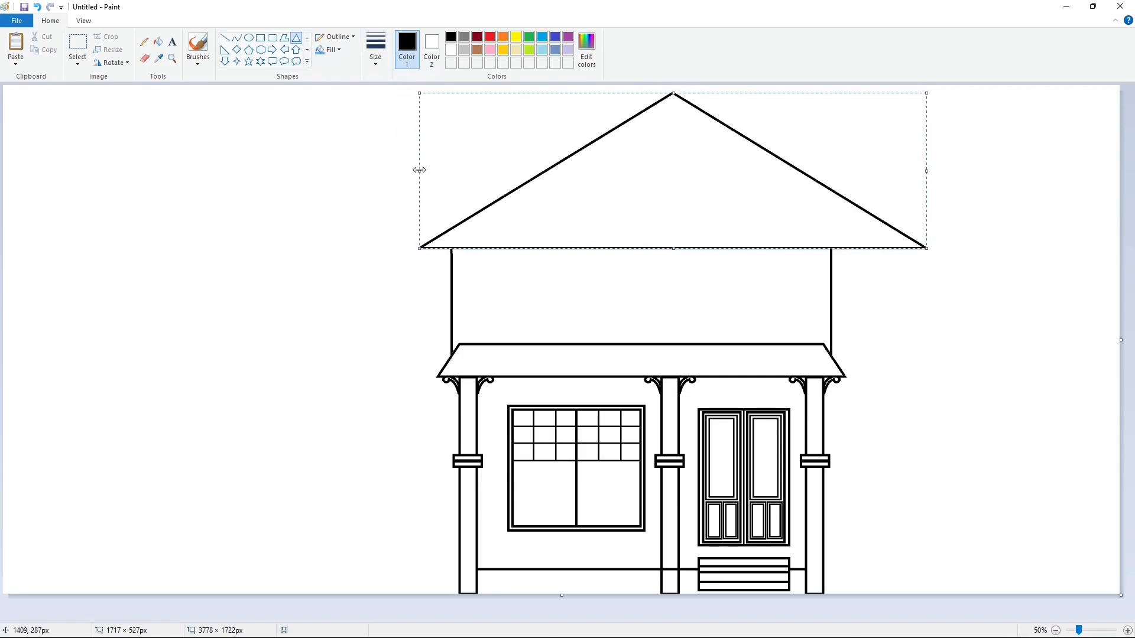
left_click_drag(927, 171, 870, 177)
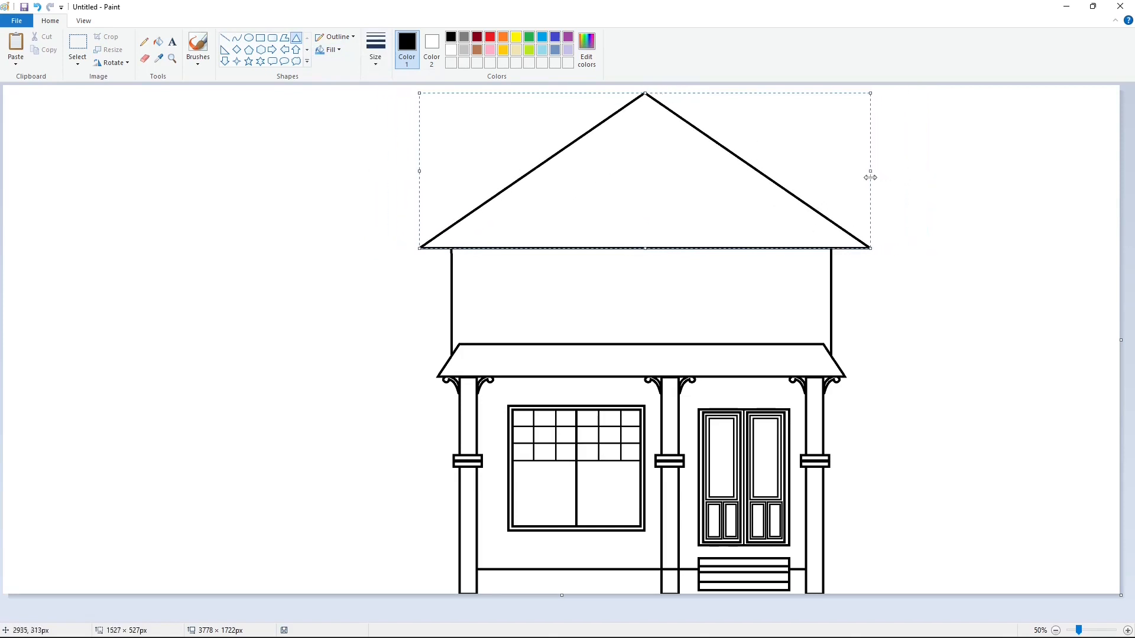
left_click(1001, 457)
Draw a thinner-outlined triangle nested inside the gable, resting on its base with sides parallel to the roof edges
left_click(1128, 631)
left_click(376, 47)
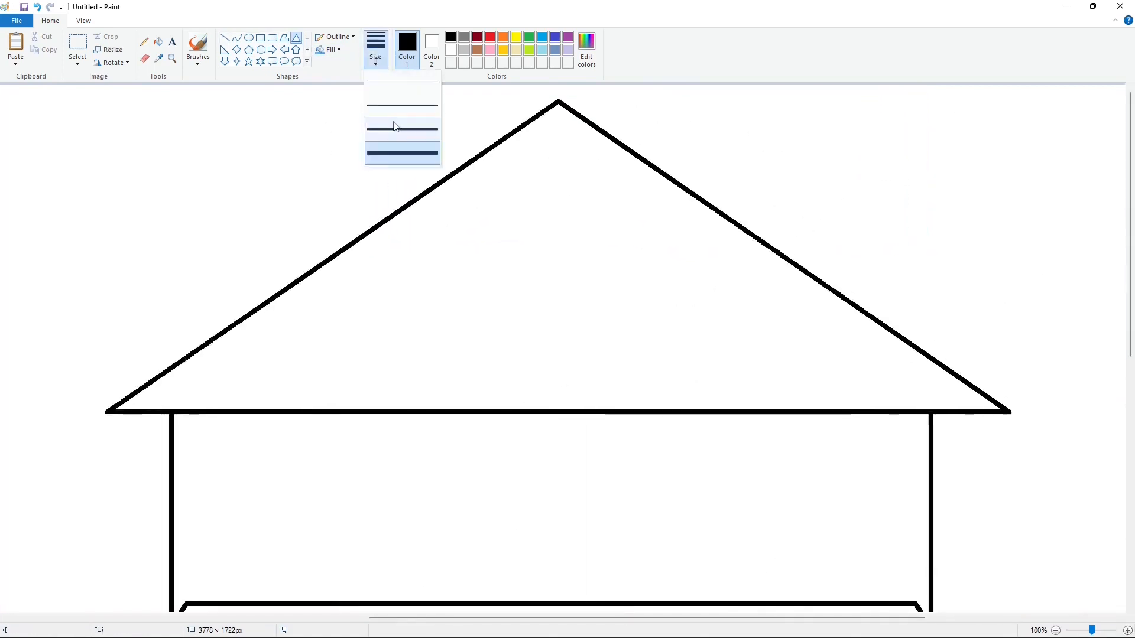
left_click(376, 116)
left_click_drag(431, 169, 782, 409)
left_click_drag(432, 323, 147, 325)
left_click_drag(782, 290, 963, 313)
left_click_drag(558, 170, 571, 128)
Draw a second, smaller nested triangle about 1244 × 420 px on the base of the gable
left_click_drag(463, 212, 805, 410)
left_click_drag(464, 312, 182, 308)
left_click_drag(803, 312, 916, 331)
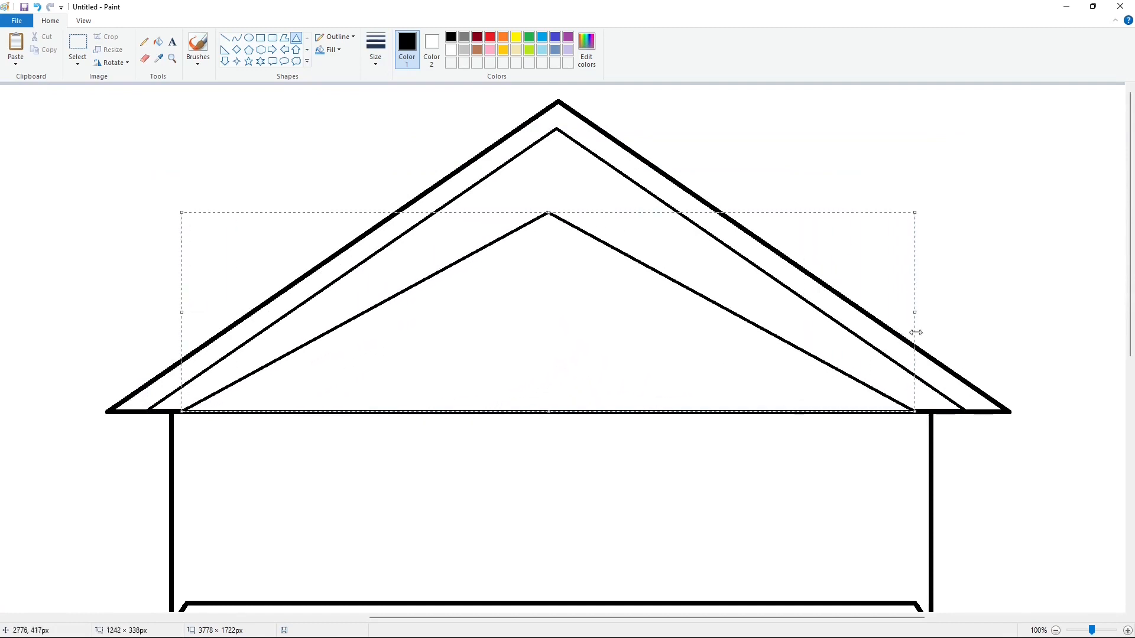
left_click_drag(552, 212, 579, 204)
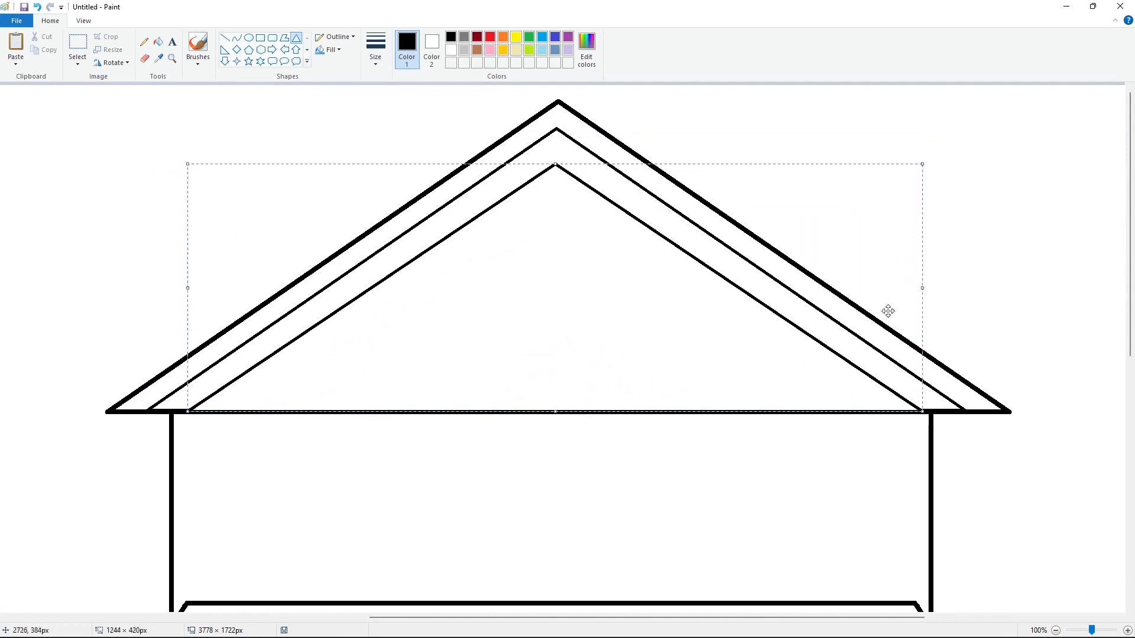
left_click(999, 317)
Draw a wide flat rectangle with a narrower one directly beneath it as an eave moulding, just inside the upper left wall
left_click(260, 38)
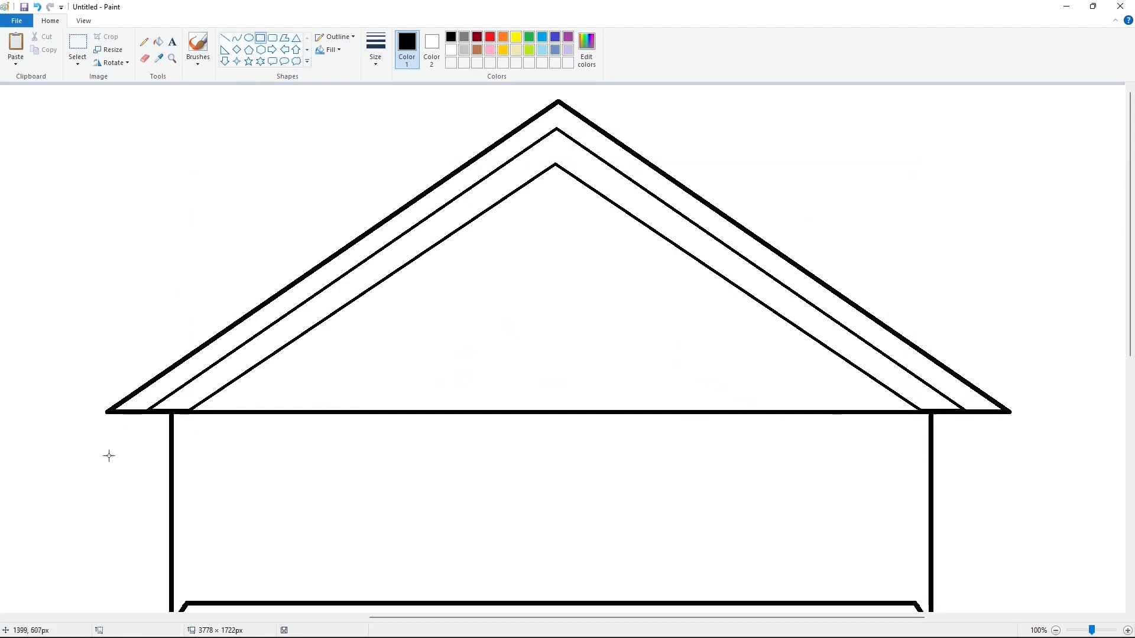
mouse_move(135, 414)
left_mouse_down()
mouse_move(203, 421)
mouse_move(229, 445)
mouse_move(266, 445)
left_mouse_up()
key("Right")
key("Right")
key("Right")
key("Right")
key("Right")
key("Right")
key("Right")
key("Right")
key("Right")
key("Right")
key("Right")
key("Right")
key("Right")
key("Right")
key("Right")
key("Right")
key("Right")
key("Right")
key("Right")
key("Right")
key("Down")
key("Down")
key("Down")
key("Down")
key("Down")
key("Down")
key("Down")
key("Down")
key("Down")
key("Down")
key("Down")
key("Down")
key("Down")
key("Down")
key("Down")
key("Down")
key("Down")
key("Down")
key("Down")
key("Down")
key("Right")
key("Right")
key("Right")
key("Right")
key("Right")
key("Right")
key("Right")
key("Right")
key("Right")
key("Right")
key("Right")
key("Right")
key("Right")
key("Right")
key("Right")
key("Right")
key("Right")
key("Right")
key("Right")
key("Right")
left_click(337, 488)
Fill both rectangles of the eave moulding with purple
left_click(77, 47)
left_click_drag(178, 419, 305, 469)
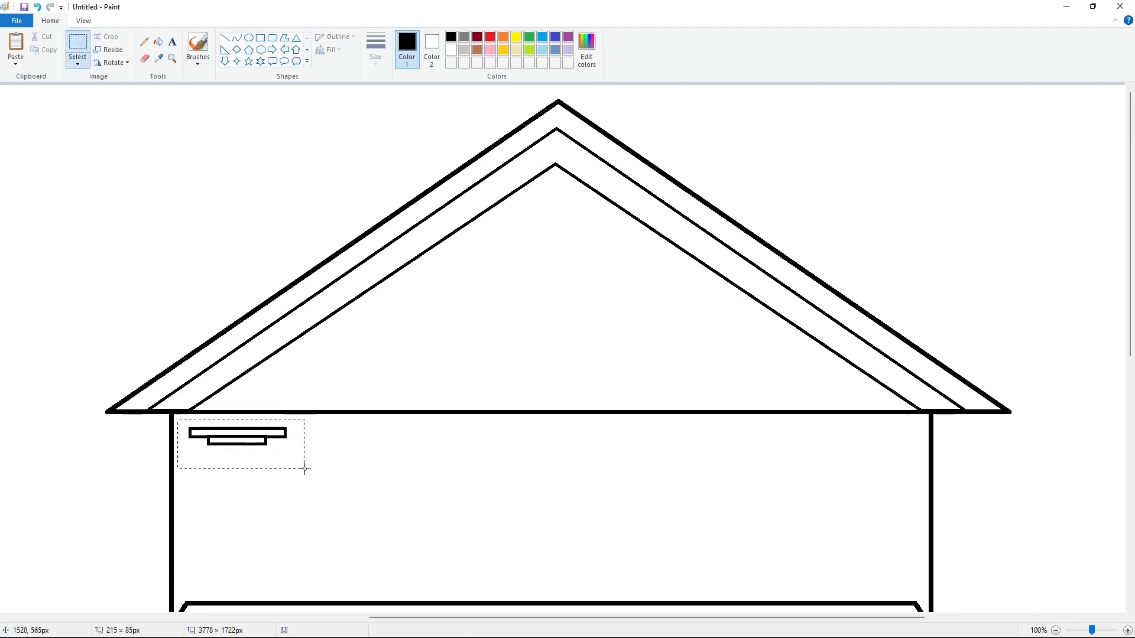
left_click(568, 37)
Copy the purple moulding and place the copy under the gable base, centred on the right wall line
left_click(77, 45)
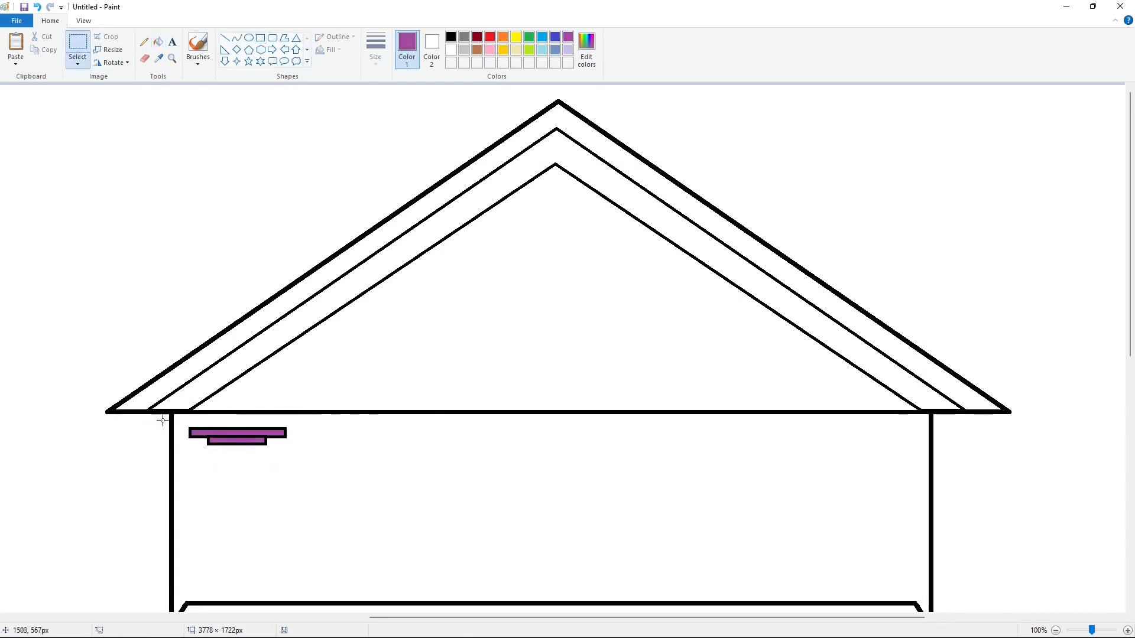
key("ctrl+c")
key("ctrl+v")
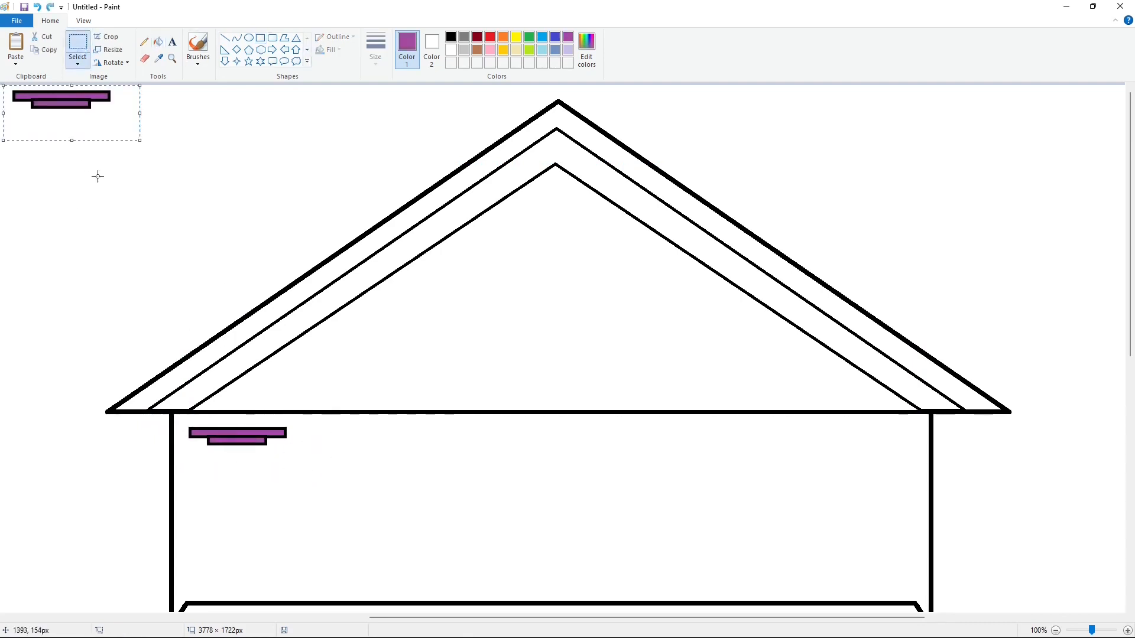
left_click_drag(62, 100, 953, 441)
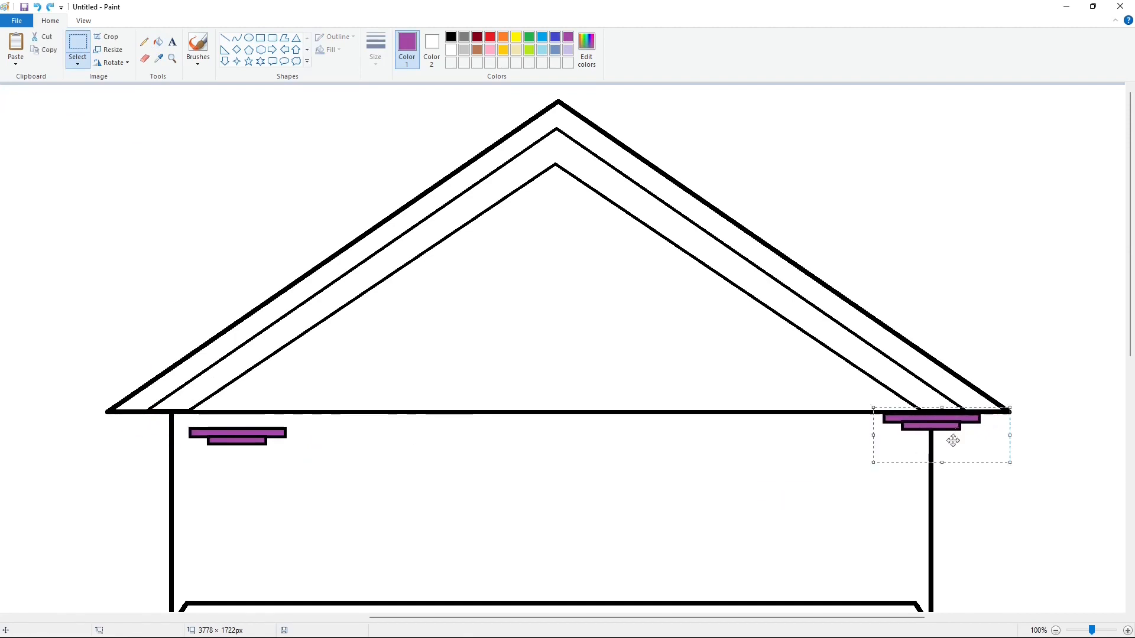
Erase the purple moulding just inside the upper left wall by filling both rectangles and their outlines with white
left_click(159, 43)
left_click(452, 50)
left_click(247, 433)
left_click(250, 441)
left_click(271, 429)
Paste the moulding under the gable base, centred on the left wall line, and fill both eave mouldings with white
key("ctrl+v")
left_click_drag(70, 103, 180, 424)
left_click(286, 486)
left_click(158, 42)
left_click(187, 419)
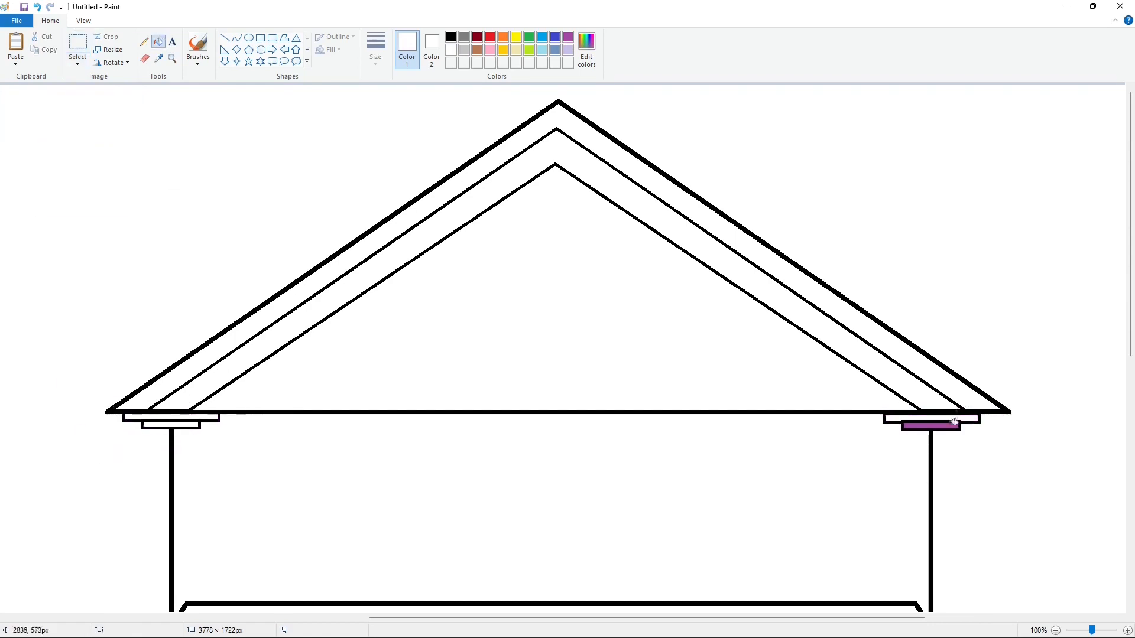
left_click(954, 422)
Draw the thickest black vertical line down the middle of the upper wall, from gable base to porch roof, and trim its overshoot in white
left_click(225, 38)
left_click(451, 36)
left_click(375, 50)
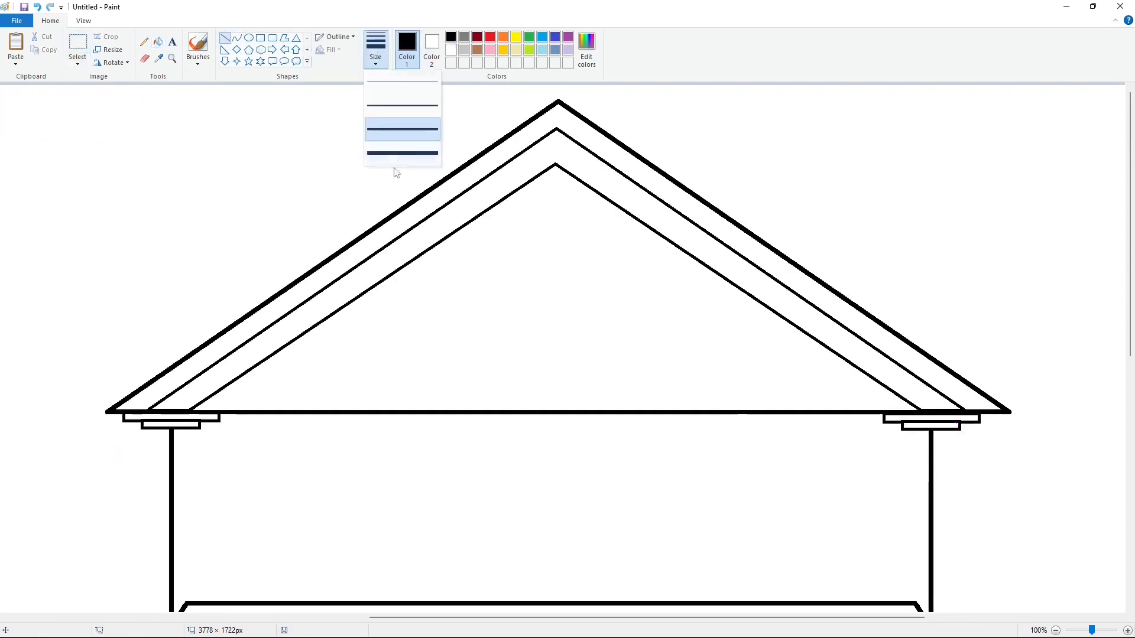
left_click(397, 154)
left_click(1127, 630)
left_click(1055, 630)
left_click(1056, 631)
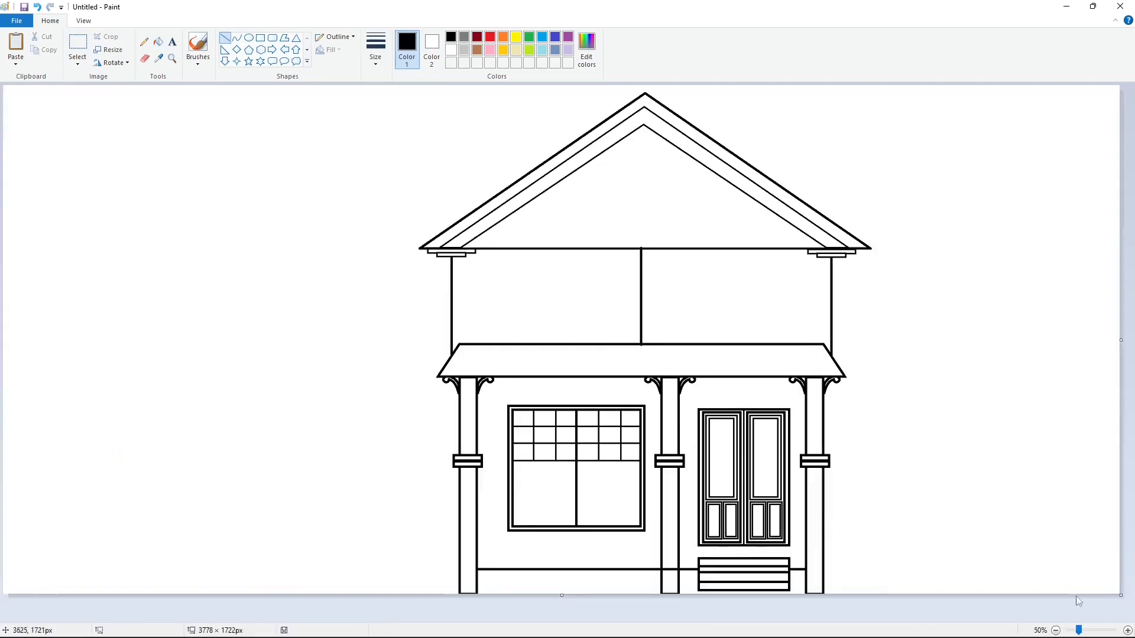
left_click(1127, 630)
scroll(827, 562, "down", 7)
left_click_drag(515, 618, 826, 618)
scroll(739, 473, "up", 3)
left_click(451, 50)
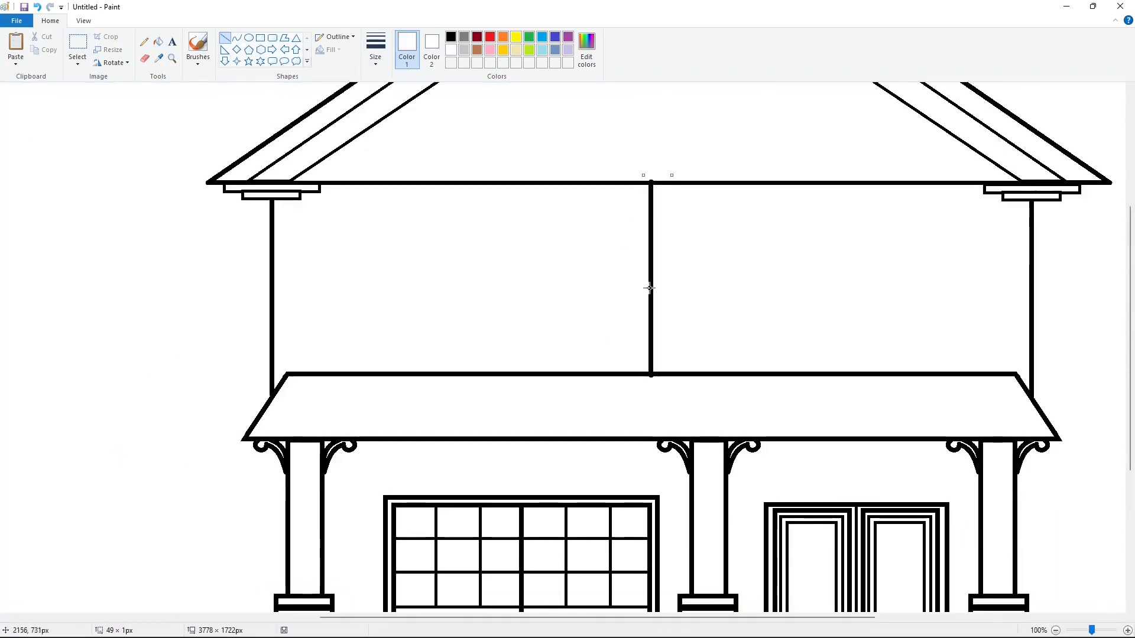
Draw a black upright rectangle about 143 × 211 px as a window frame, centred in the left half of the upper wall
left_click(260, 38)
left_click(451, 37)
mouse_move(387, 198)
left_mouse_down()
mouse_move(480, 319)
mouse_move(471, 323)
left_mouse_up()
left_click_drag(441, 276, 466, 277)
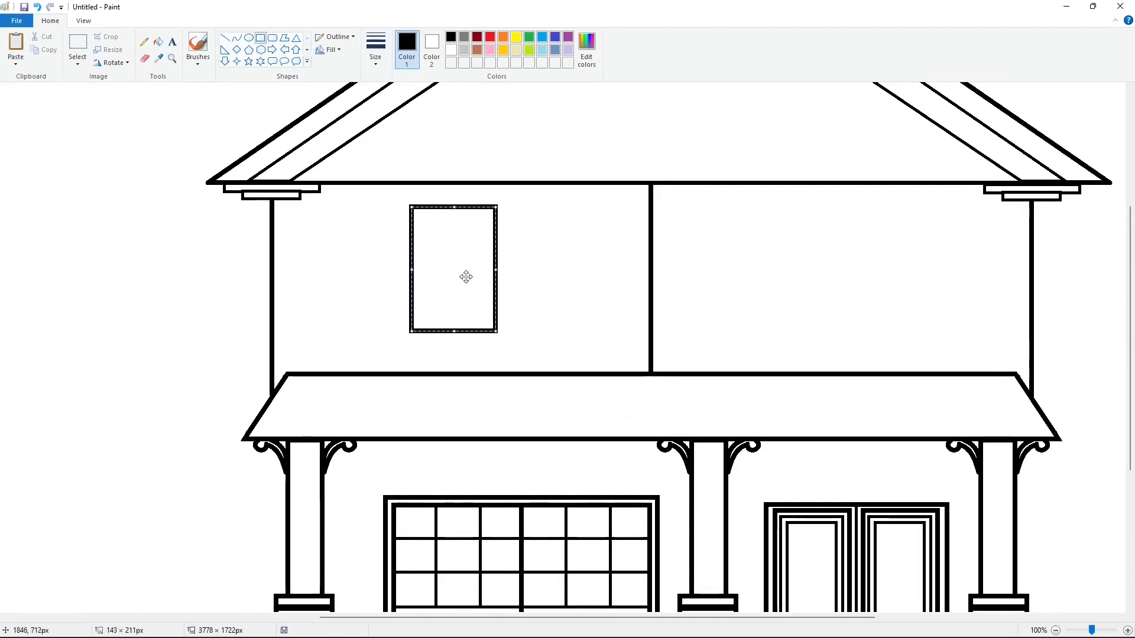
left_click(520, 284)
Add a thinner inner frame to the upper window and divide its upper half into a three-by-three grid of panes
left_click(375, 50)
left_click(402, 129)
left_click_drag(419, 215, 488, 323)
left_click(540, 312)
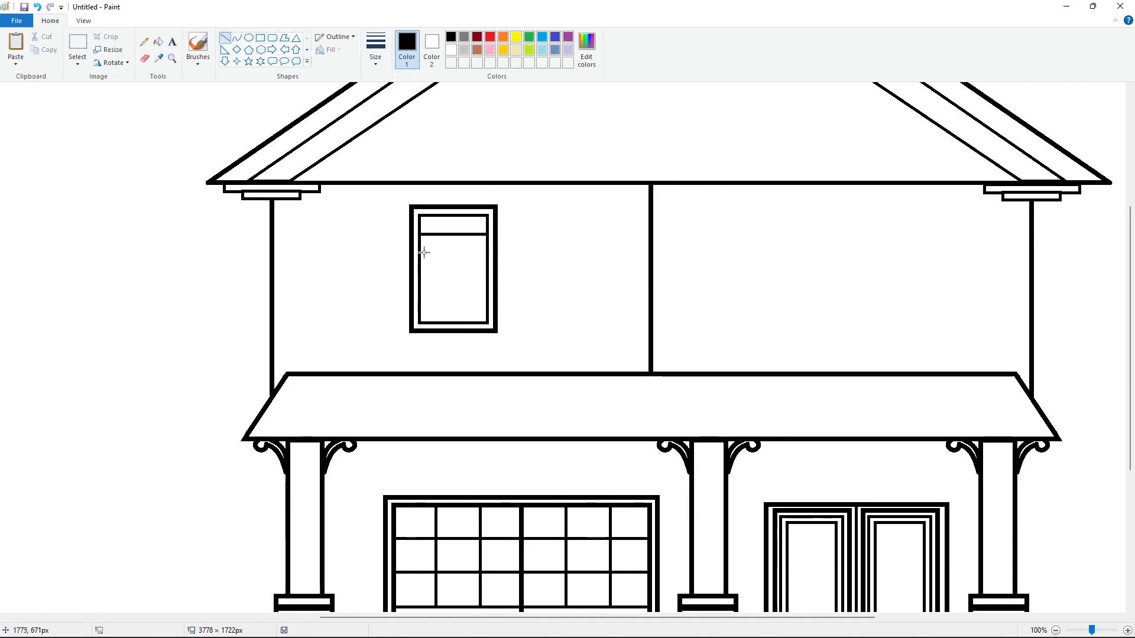
left_click_drag(420, 249, 486, 249)
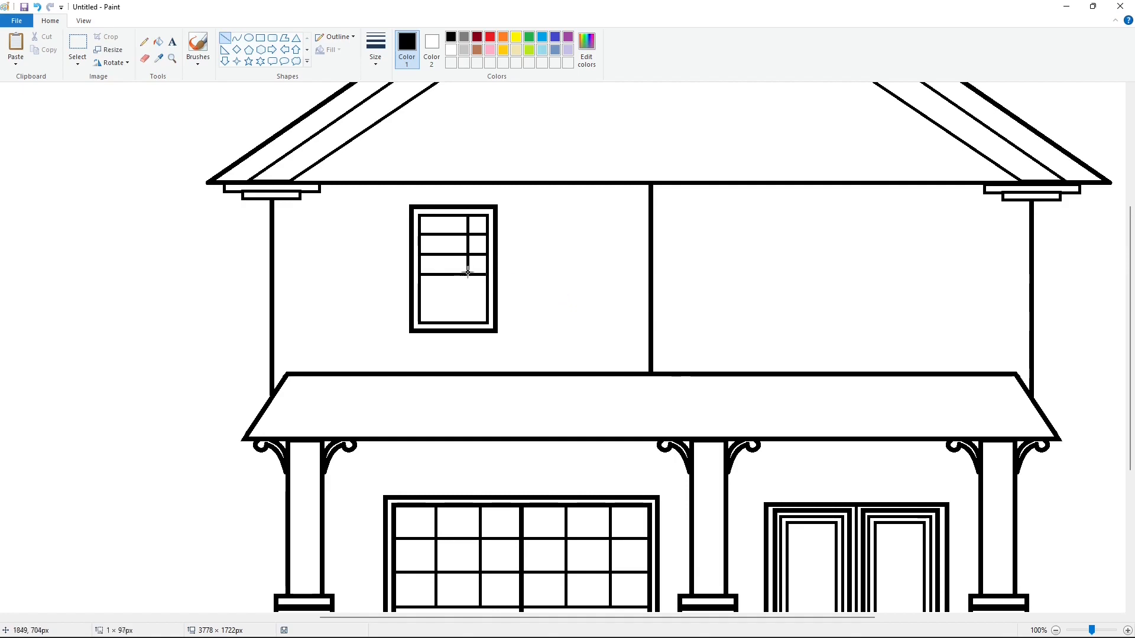
Copy the upper window and place the copy level with it, centred in the right half of the upper wall
left_click(78, 47)
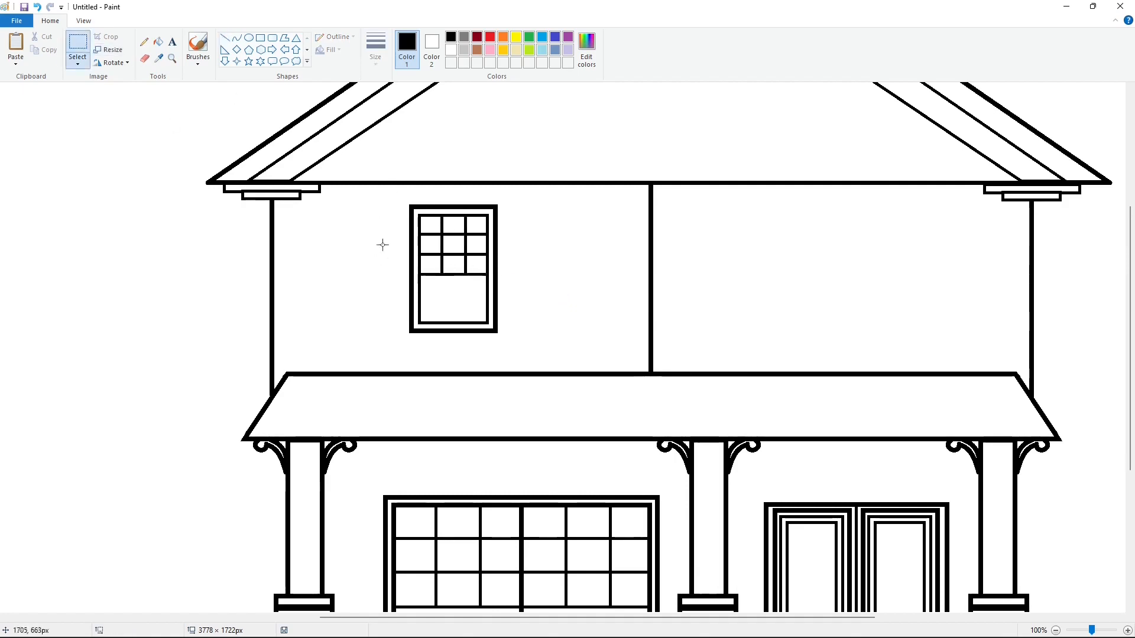
left_click_drag(377, 195, 538, 360)
key("ctrl+c")
key("ctrl+v")
left_click_drag(95, 160, 545, 272)
key("Right")
key("Right")
key("Right")
key("Right")
key("Right")
key("Right")
key("Right")
key("Right")
key("Right")
key("Right")
key("Right")
key("Right")
key("Right")
key("Right")
key("Right")
key("Right")
key("Right")
key("Right")
key("Right")
key("Right")
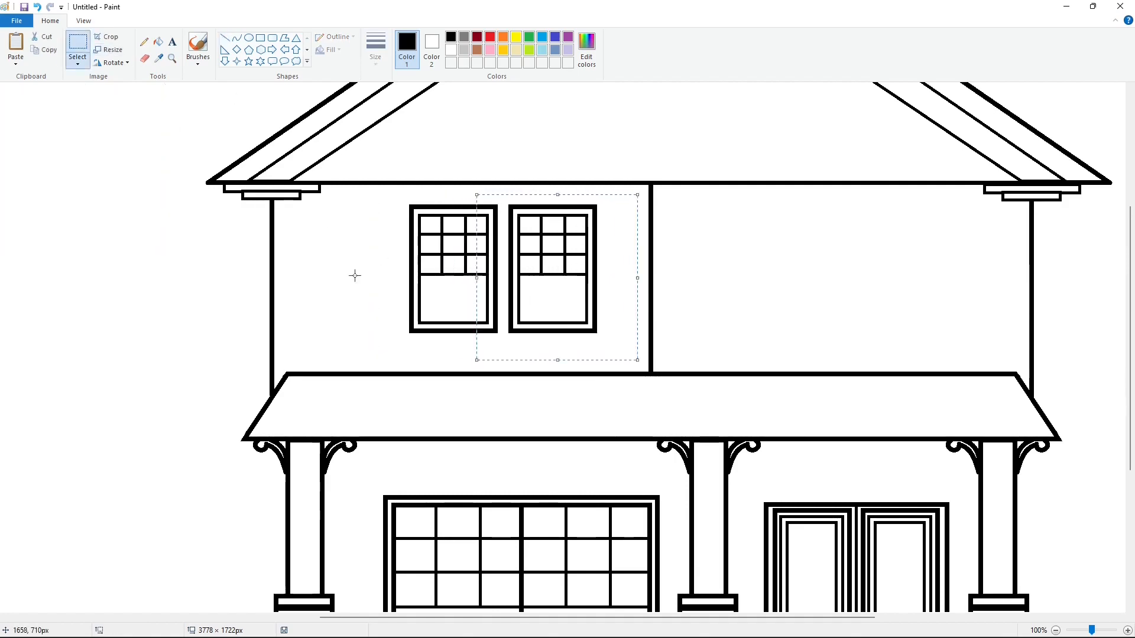
key("Right")
key("Right")
key("Right")
key("Right")
key("Right")
key("Right")
key("Right")
key("Right")
key("Right")
key("Right")
key("Right")
key("Right")
key("Right")
key("Right")
key("Right")
key("Right")
key("Right")
key("Right")
key("Right")
key("Right")
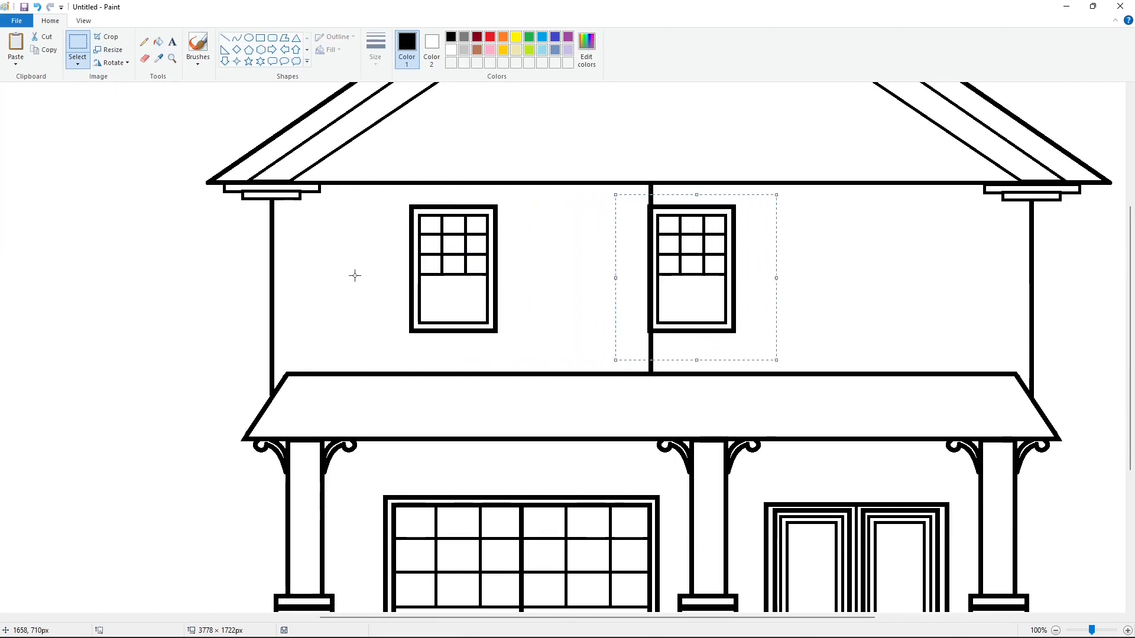
key("Right")
key("Right")
key("Right")
key("Right")
key("Right")
key("Right")
key("Right")
key("Right")
key("Right")
key("Right")
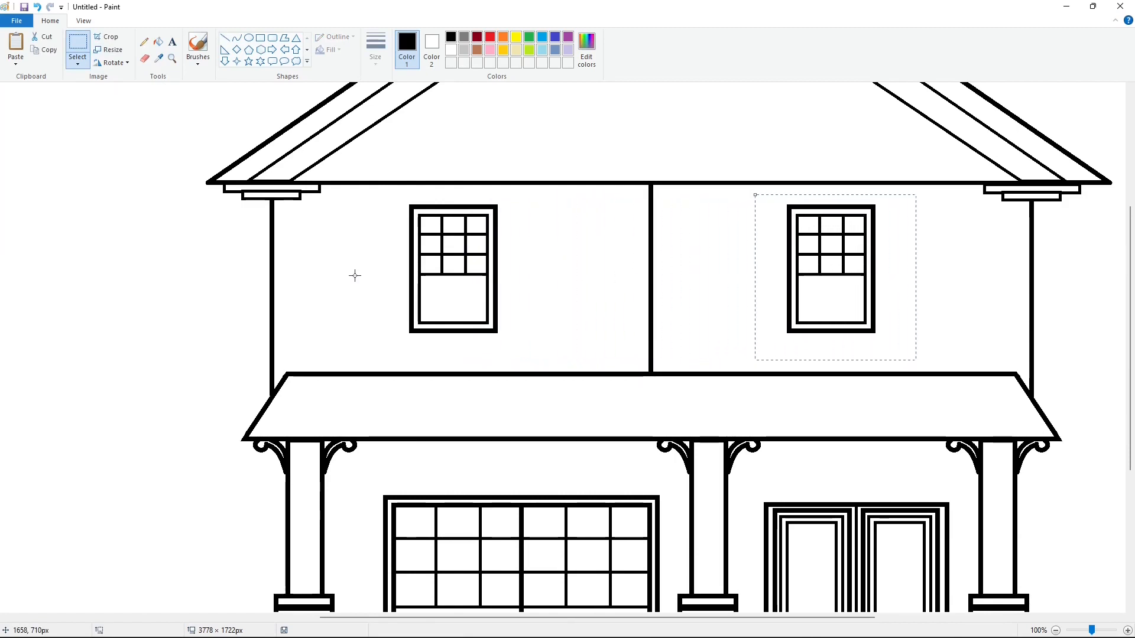
left_click(354, 276)
Fill all three nested areas of the gable and both eave mouldings with purple
left_click(1055, 630)
left_click(1127, 630)
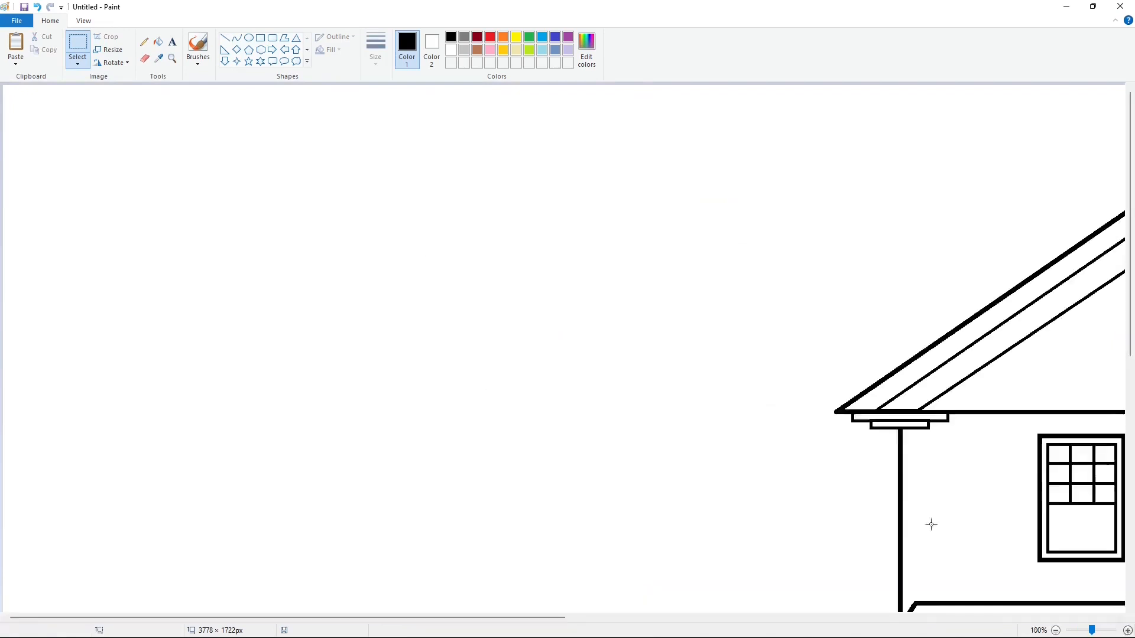
left_click(1056, 630)
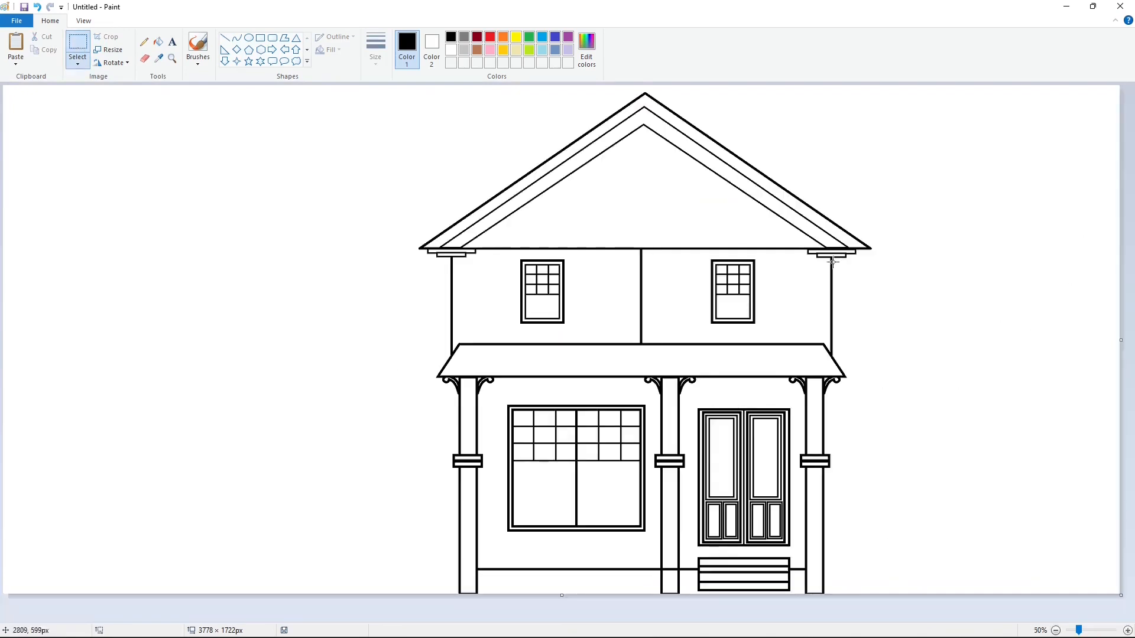
left_click(158, 42)
left_click(568, 37)
left_click(509, 226)
left_click(481, 228)
left_click(468, 222)
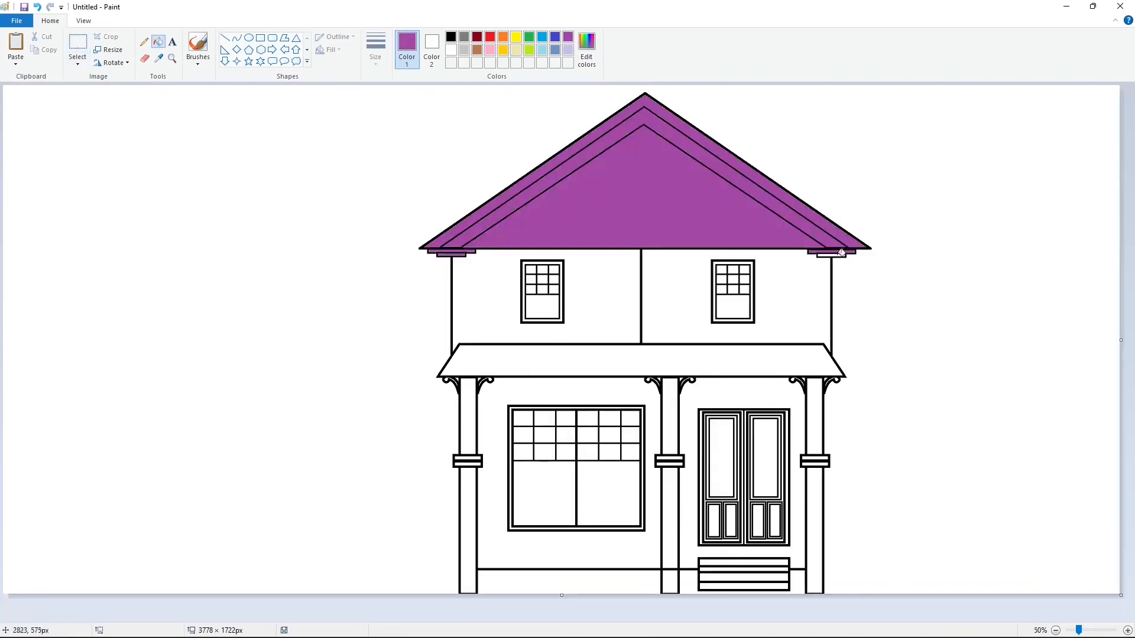
Copy the purple gable with its mouldings and place the copy lower down beside the house, overlapping its left wall
left_click(86, 44)
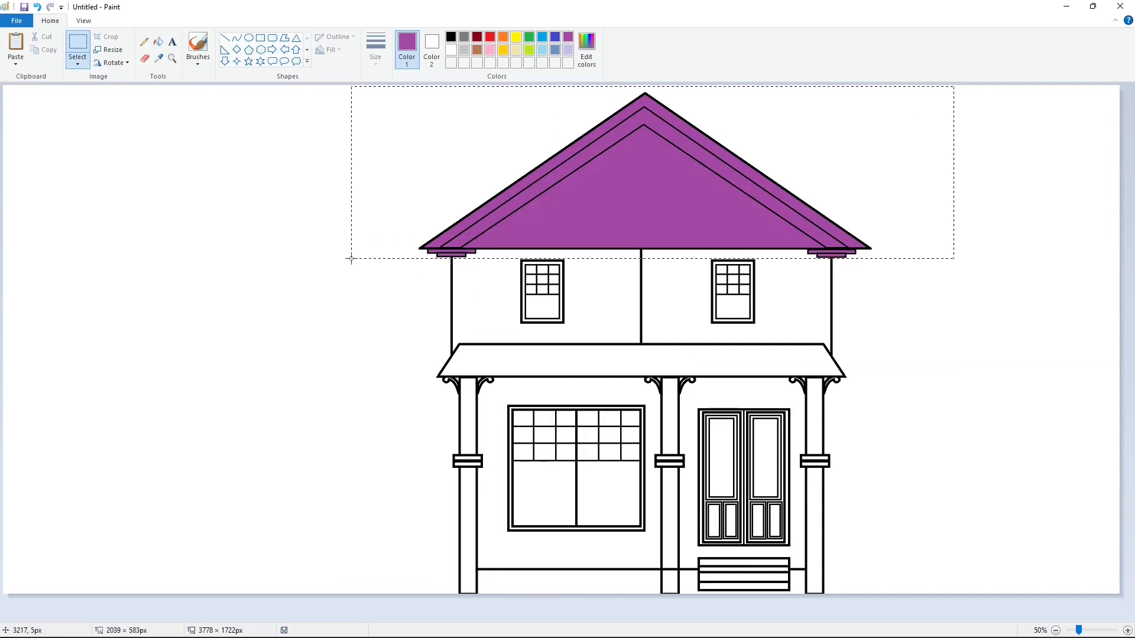
key("ctrl+c")
key("ctrl+v")
left_click_drag(361, 182, 321, 267)
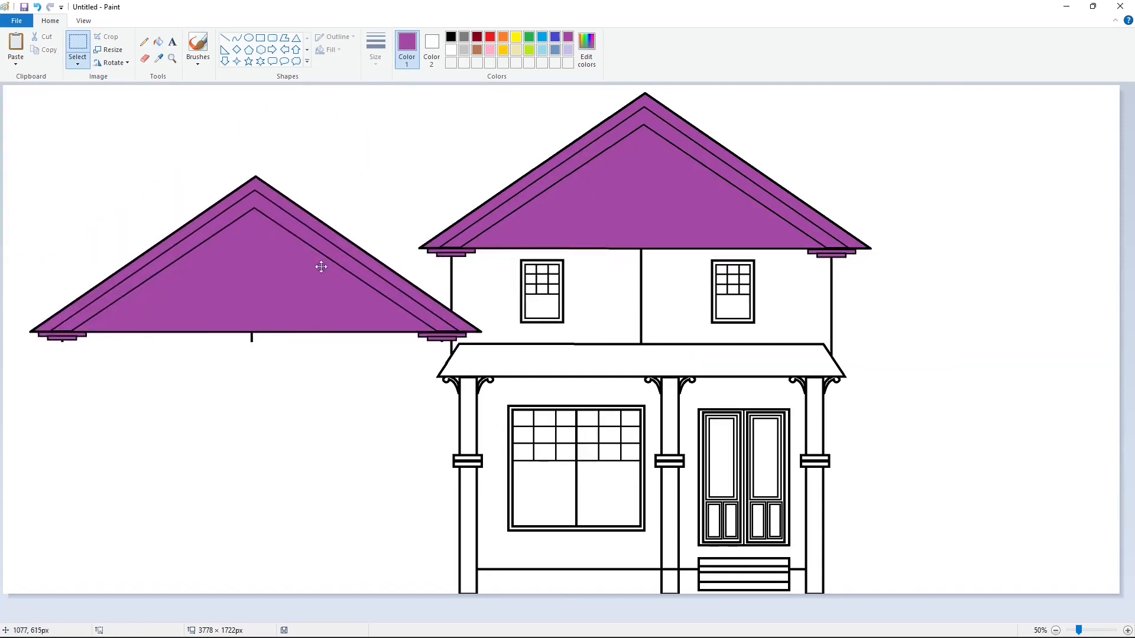
Fill the original gable's nested areas and both of its eave mouldings with white
left_click(158, 42)
left_click(451, 50)
left_click(680, 155)
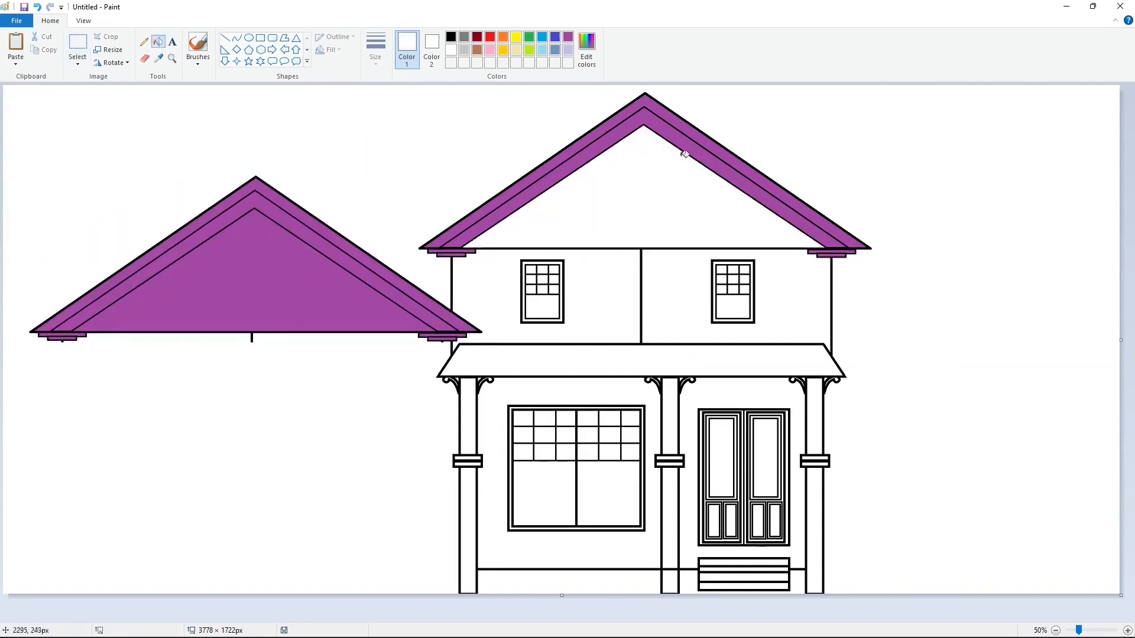
left_click(680, 142)
left_click(678, 126)
left_click(1127, 630)
left_click_drag(709, 618, 786, 618)
scroll(886, 414, "up", 5)
left_click(942, 419)
left_click(946, 425)
left_click(221, 418)
left_click(201, 425)
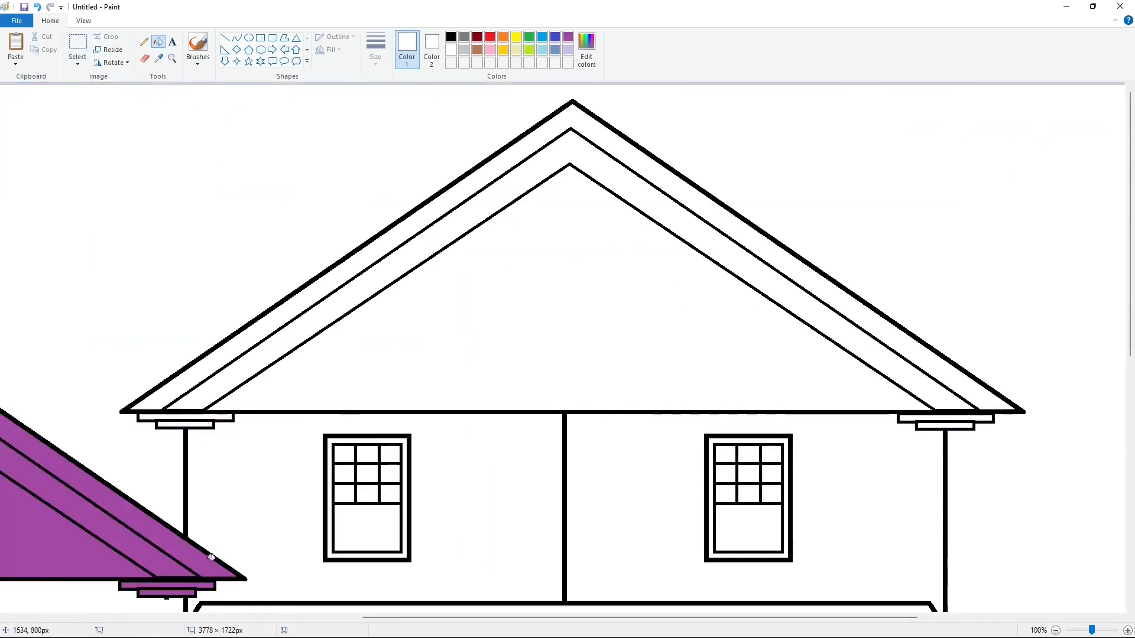
Fill the copied gable's nested areas and both of its eave mouldings with white
left_click_drag(368, 617, 69, 591)
left_click(295, 473)
scroll(709, 461, "down", 4)
left_click(746, 454)
left_click(781, 460)
left_click_drag(537, 620, 422, 601)
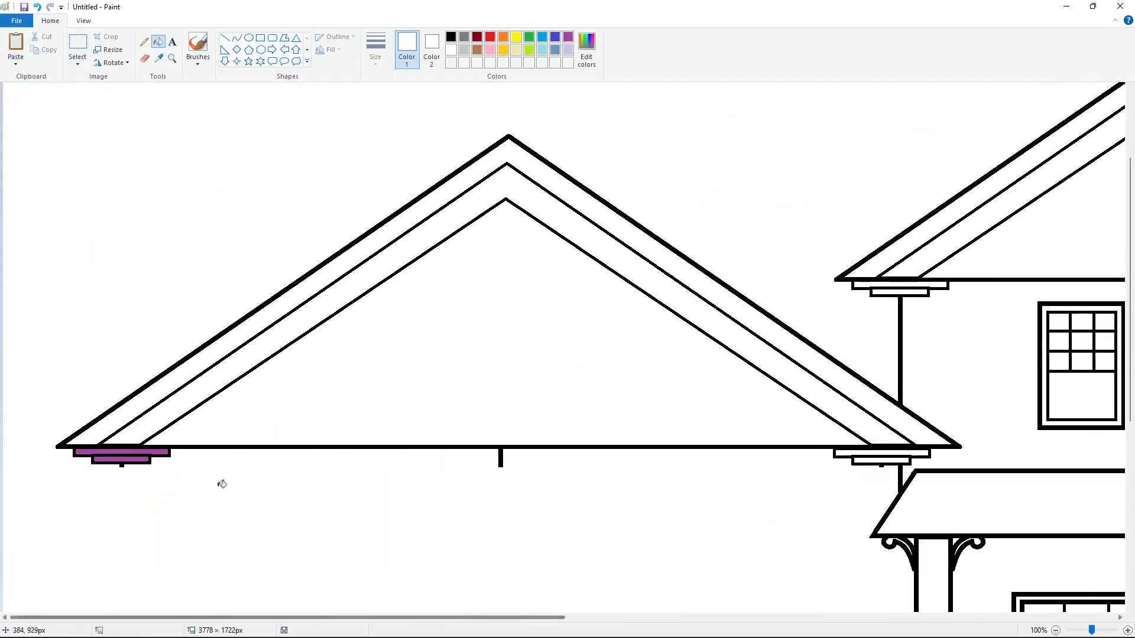
left_click(157, 453)
left_click(130, 460)
Draw the thickest black vertical line from the copied gable's left moulding down to the canvas edge as the outer wall
left_click(1056, 631)
left_click(225, 39)
left_click(451, 37)
left_click(376, 50)
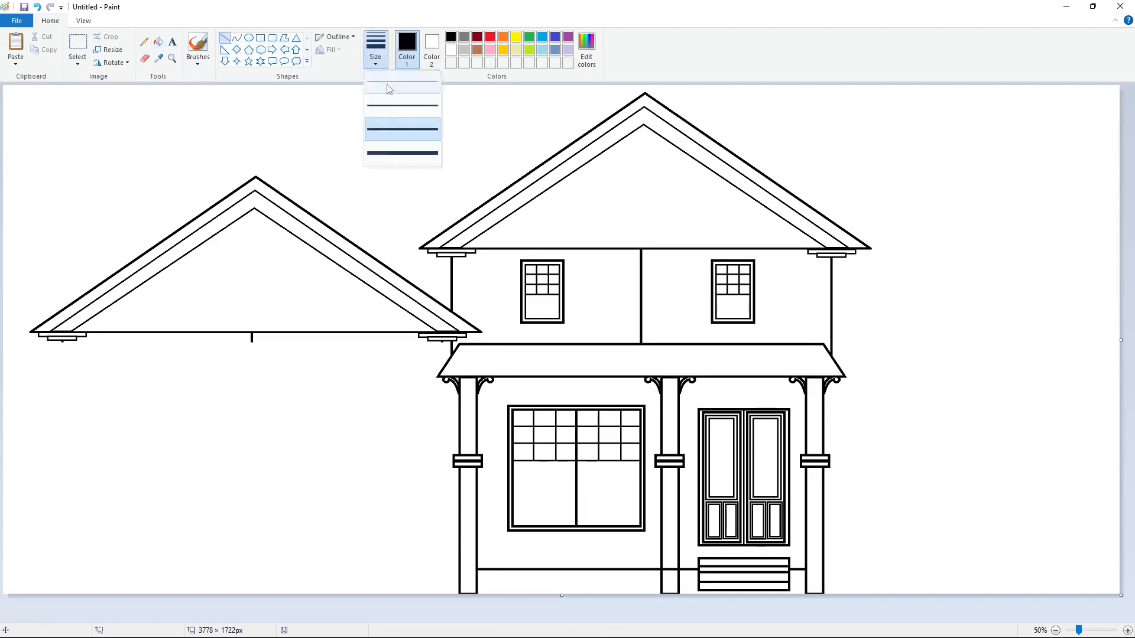
left_click(396, 152)
left_click_drag(51, 340, 35, 598)
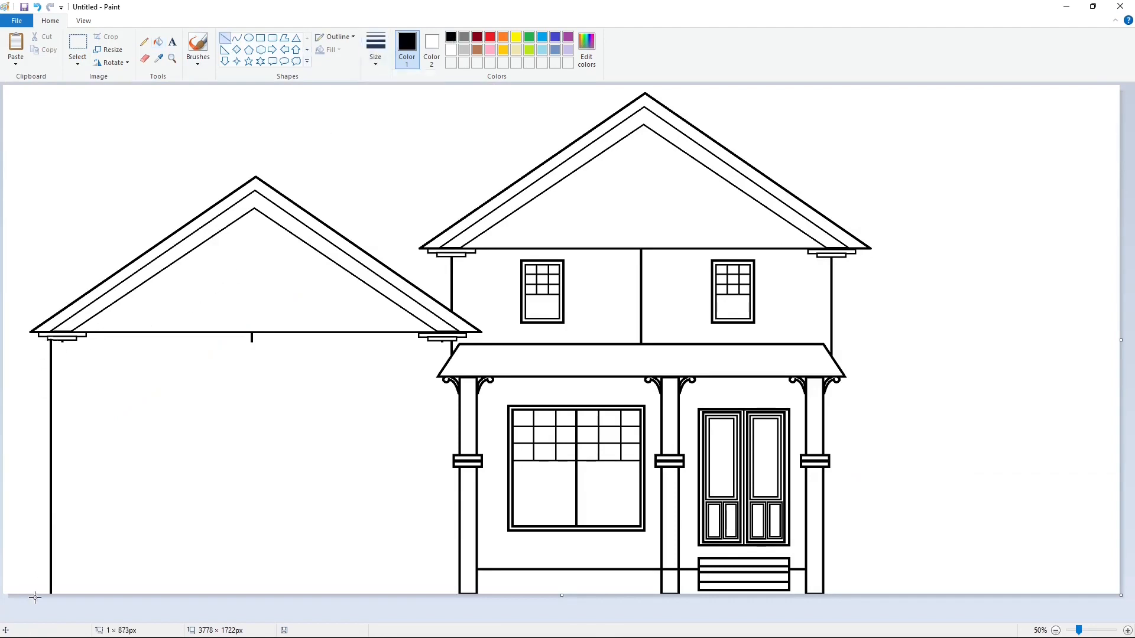
Erase the leftover line stubs beneath the copied gable's base and mouldings with white lines
left_click(1127, 631)
left_click(455, 64)
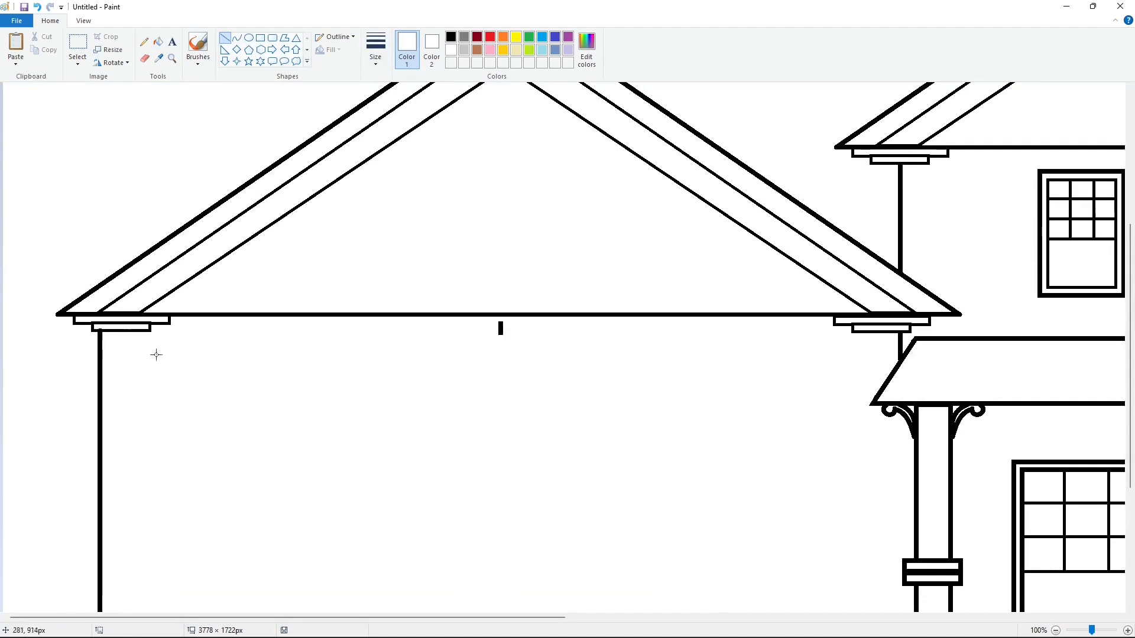
scroll(526, 362, "down", 4)
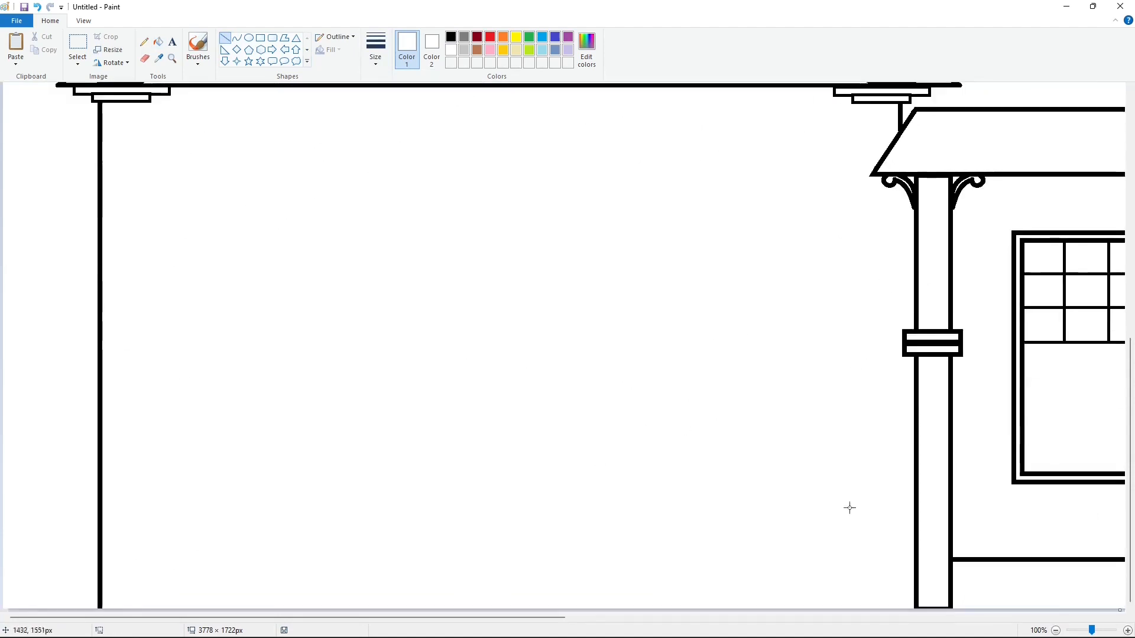
left_click(1056, 630)
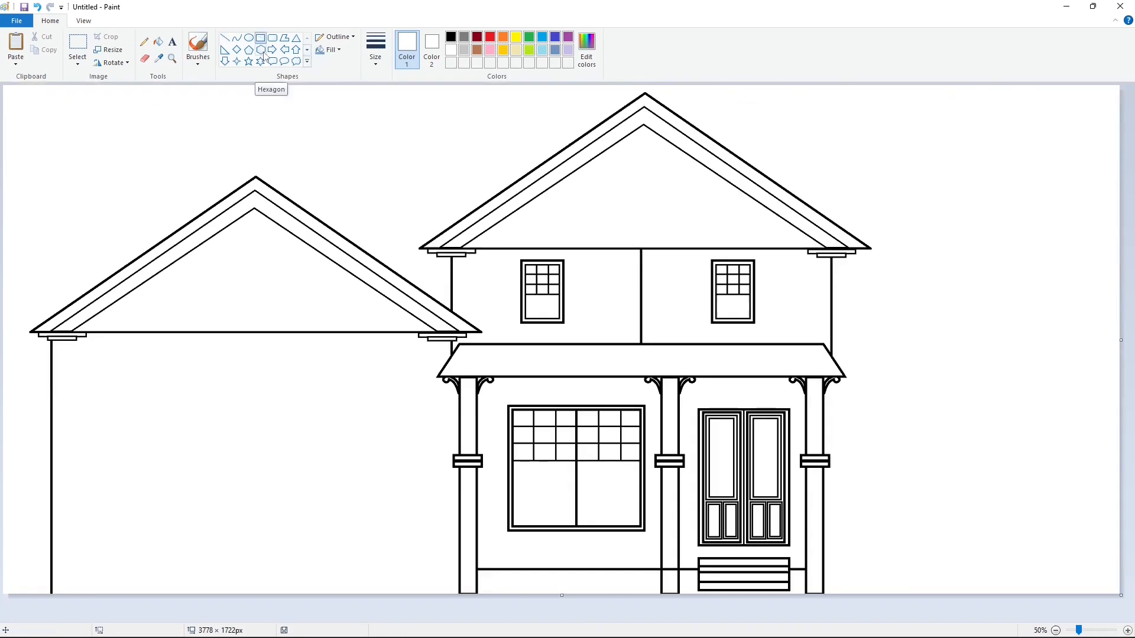
Draw a wide black rectangle about 1309 × 171 px below the second gable, spanning the space between outer wall and porch
left_click_drag(84, 370, 414, 467)
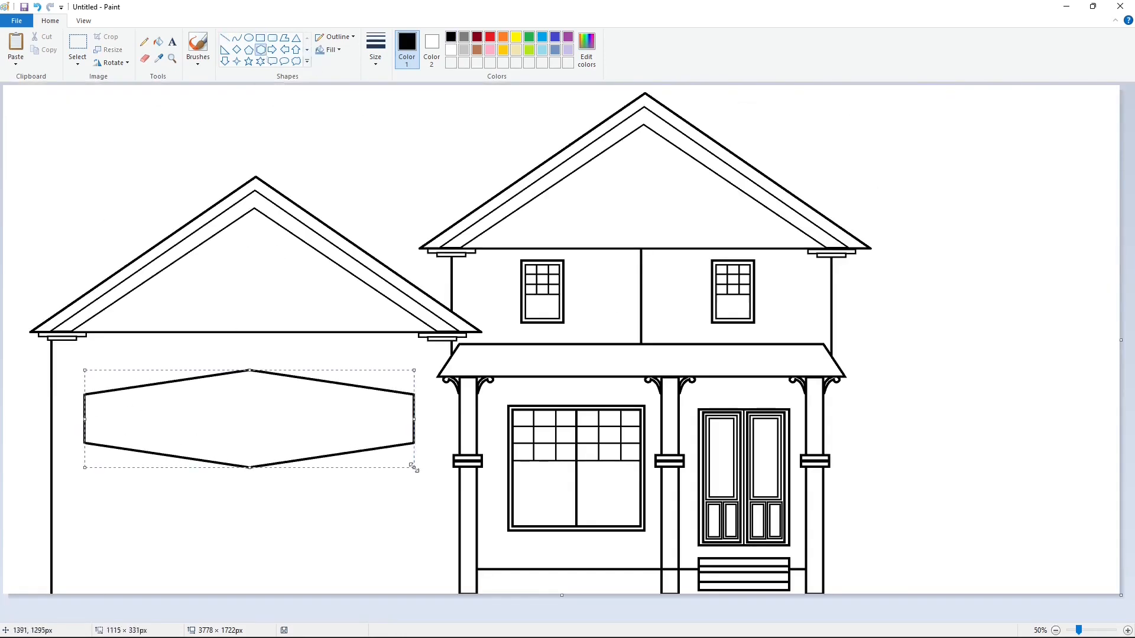
key("ctrl+z")
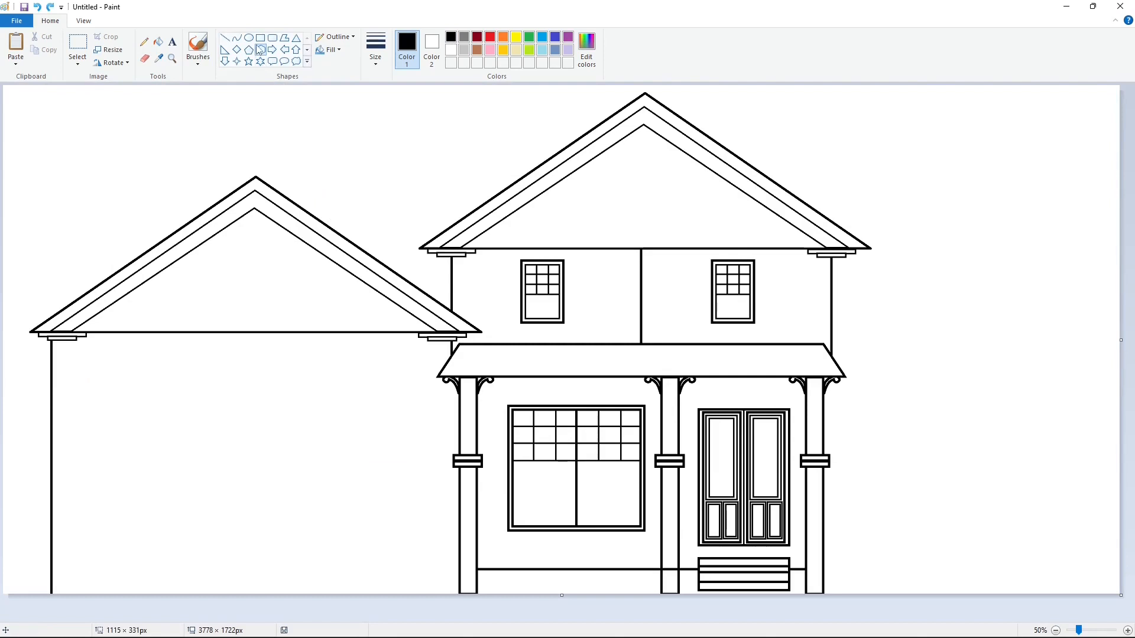
left_click_drag(429, 391, 61, 446)
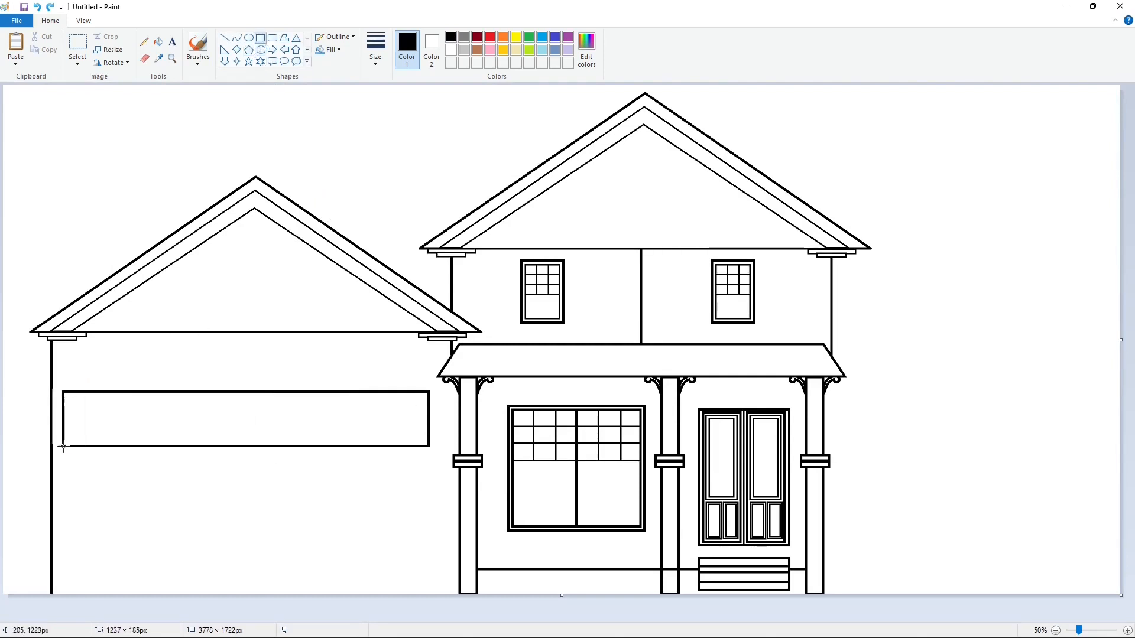
left_click_drag(255, 446, 253, 443)
left_click_drag(255, 392, 255, 393)
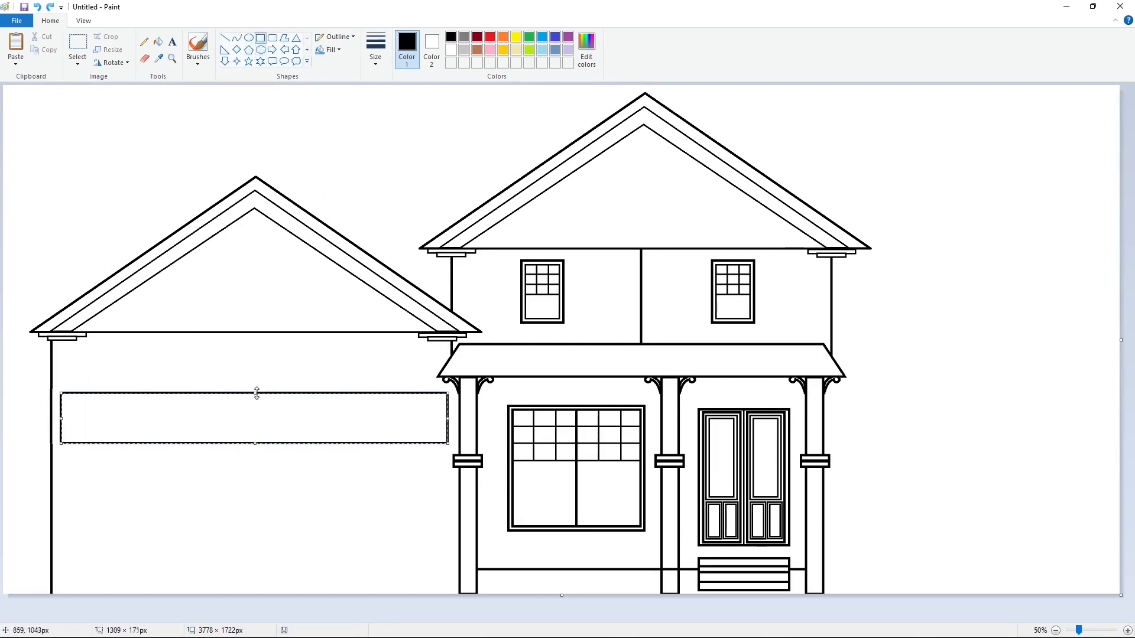
left_click(246, 520)
Draw a purple diagonal from the wide rectangle's lower left corner to its top edge and erase the outline outside it with white
left_click(1127, 631)
scroll(556, 354, "down", 5)
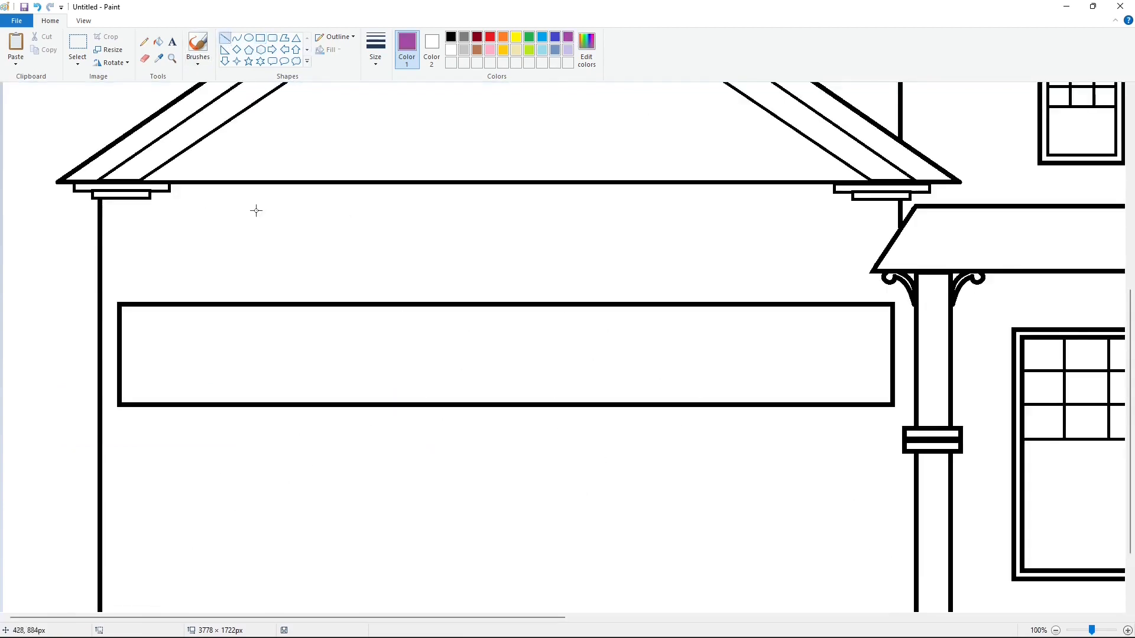
left_click_drag(122, 395, 245, 301)
left_click(158, 42)
left_click(450, 50)
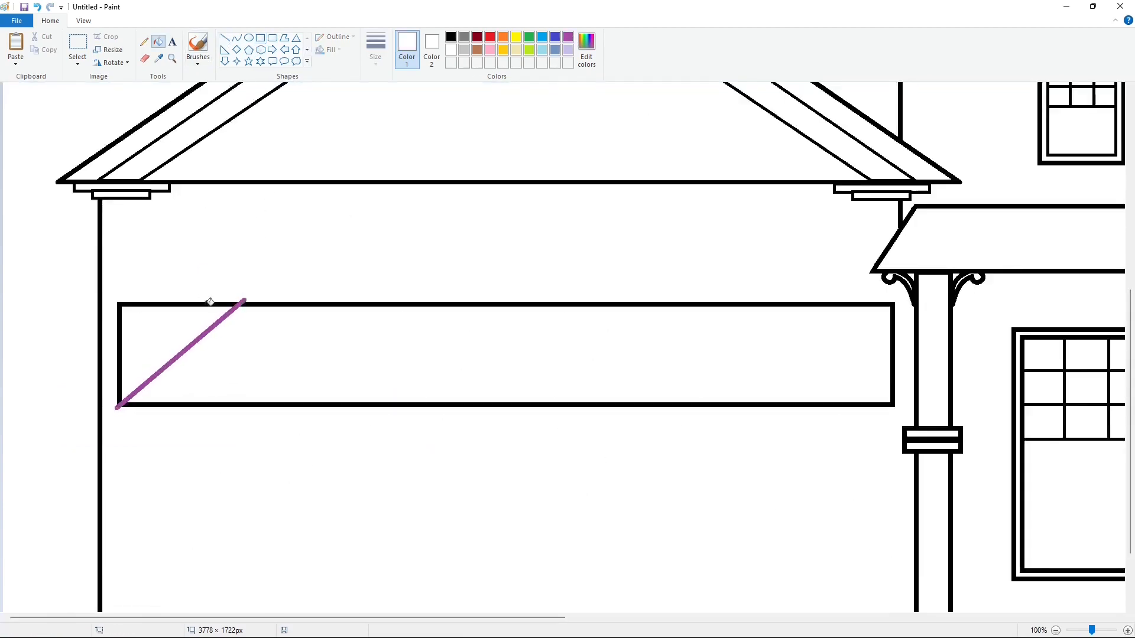
left_click(208, 305)
Recolour the diagonal black and trim its overshooting ends with white lines
left_click(451, 36)
left_click(248, 296)
left_click(451, 50)
left_click(224, 37)
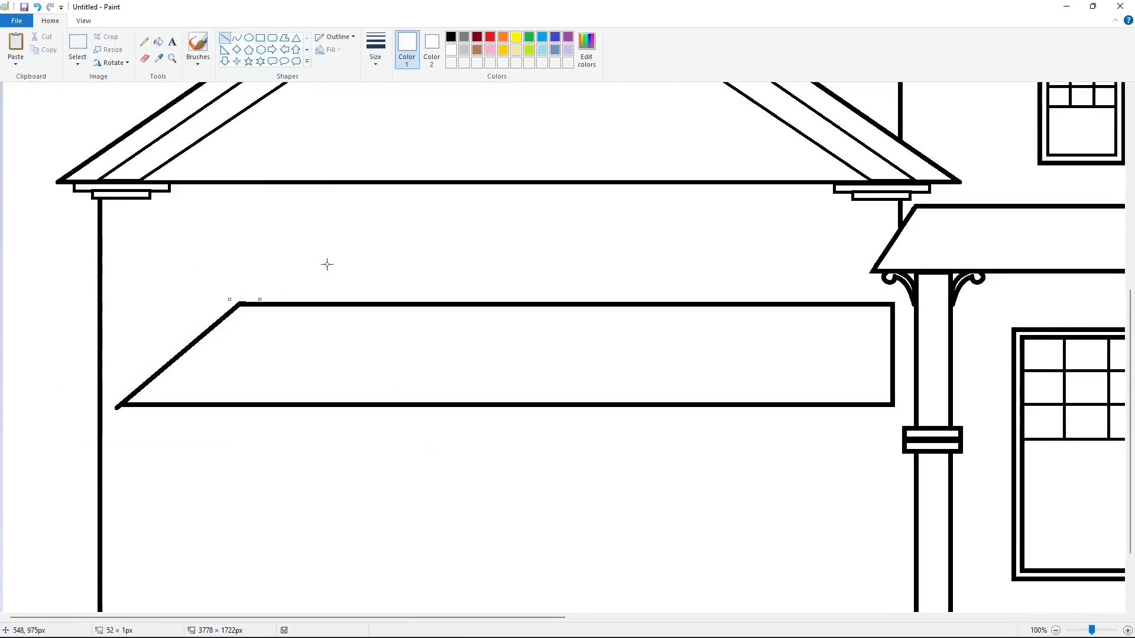
left_click(131, 411)
Recolour the wide rectangle's outline purple and place a horizontally mirrored copy of its slanted left end over its right end
left_click(77, 42)
left_click_drag(302, 276, 109, 469)
left_click_drag(387, 617, 537, 617)
left_click(158, 42)
left_click(568, 37)
left_click(537, 302)
key("ctrl+v")
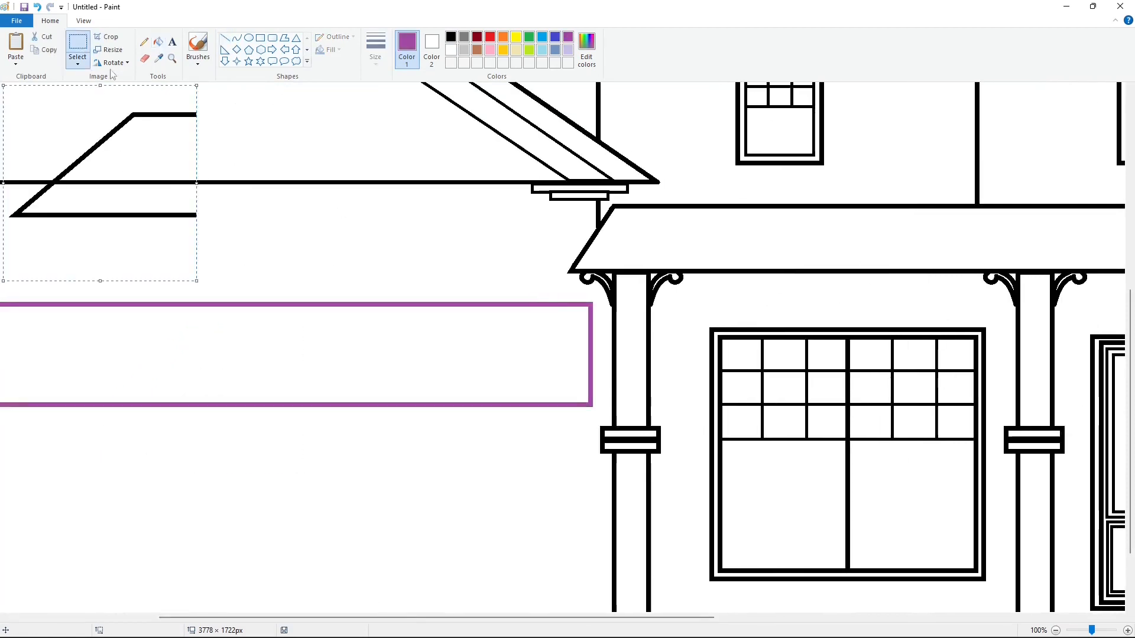
left_click_drag(59, 217, 466, 409)
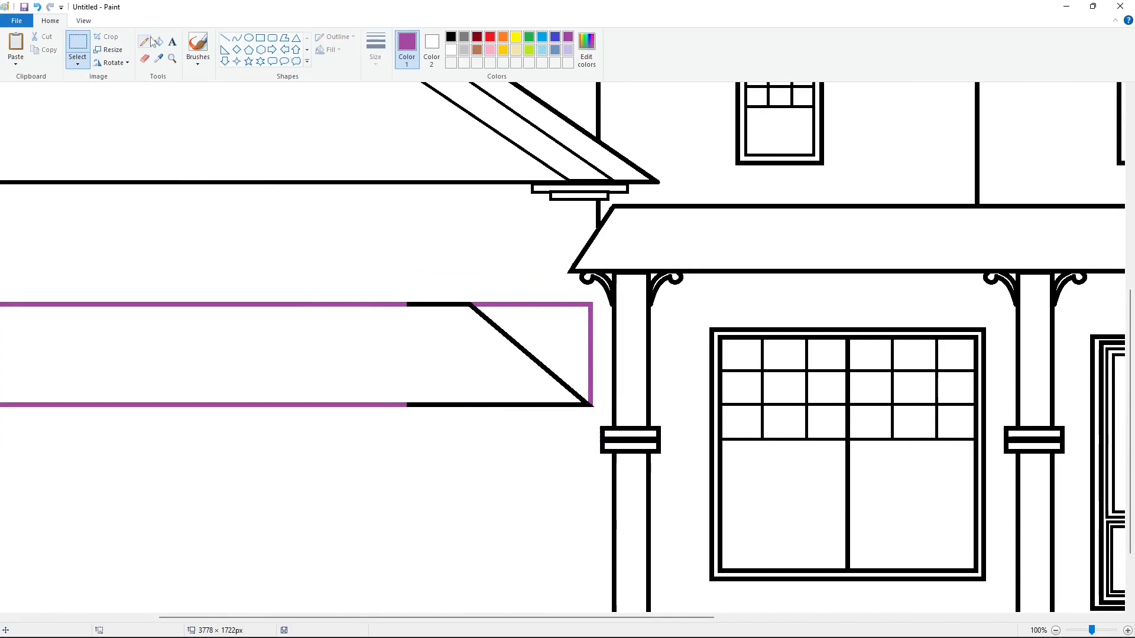
Fill the purple outline outside the mirrored slanted end with white and recolour the roof's remaining purple edges black
left_click(150, 39)
left_click(452, 50)
left_click(159, 42)
left_click(591, 306)
left_click(451, 37)
left_click(395, 305)
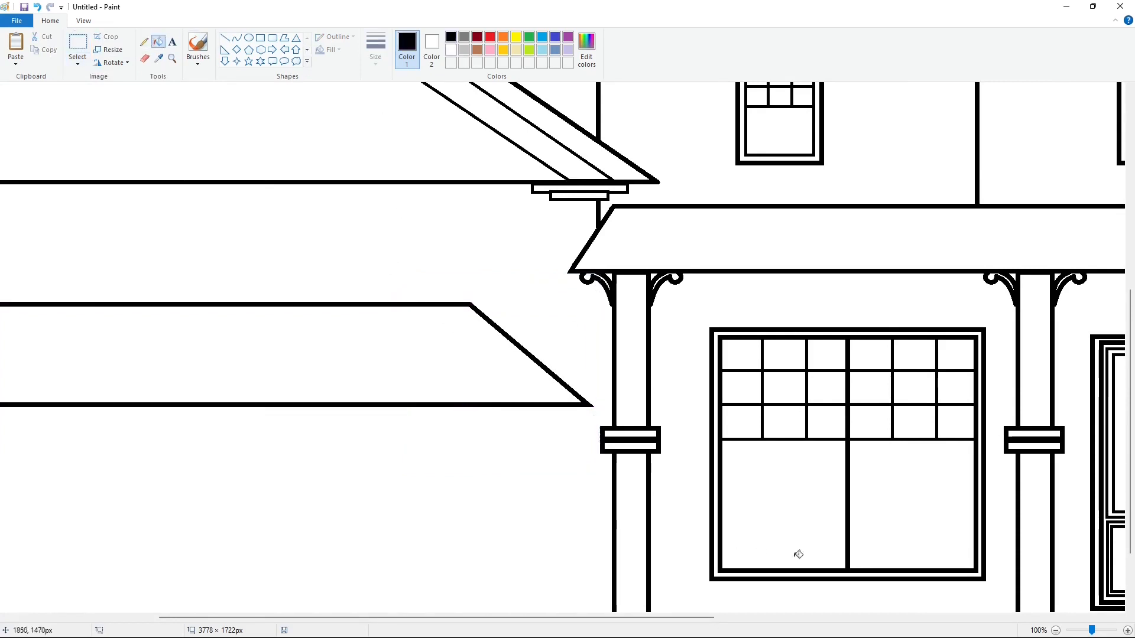
Draw two thin stacked trim rectangles below the slanted roof, about 1267 × 9 px and 1229 × 9 px
left_click_drag(685, 618, 545, 618)
left_click(260, 39)
left_click(376, 49)
left_click(402, 130)
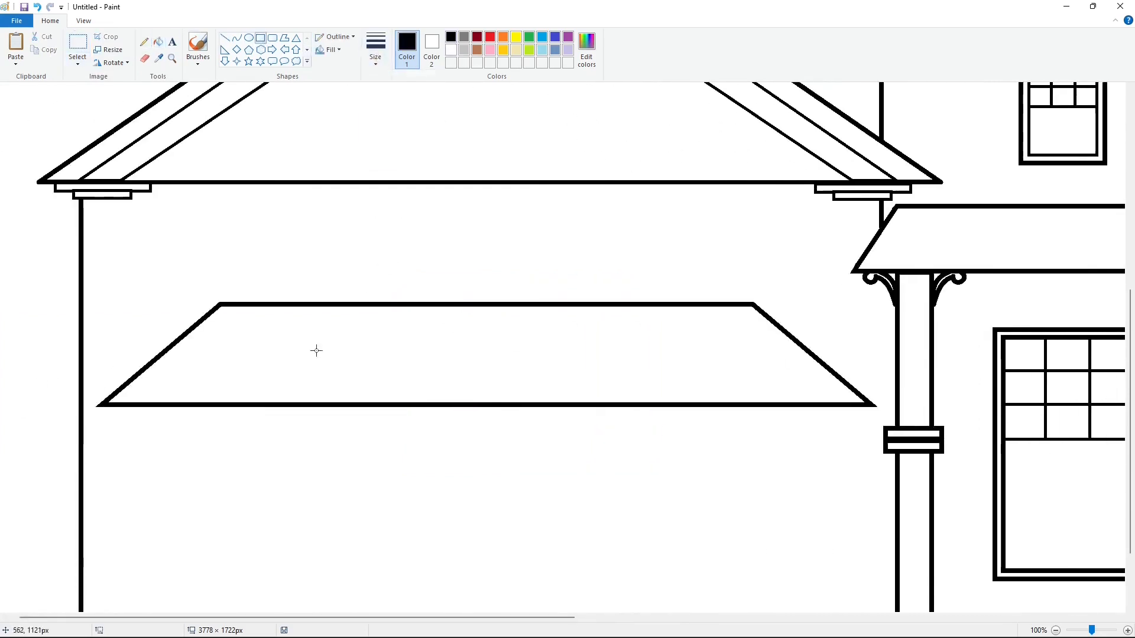
left_click_drag(107, 412, 418, 425)
left_click(426, 317)
key("ctrl+z")
mouse_move(114, 412)
left_mouse_down()
mouse_move(849, 420)
mouse_move(863, 406)
left_mouse_up()
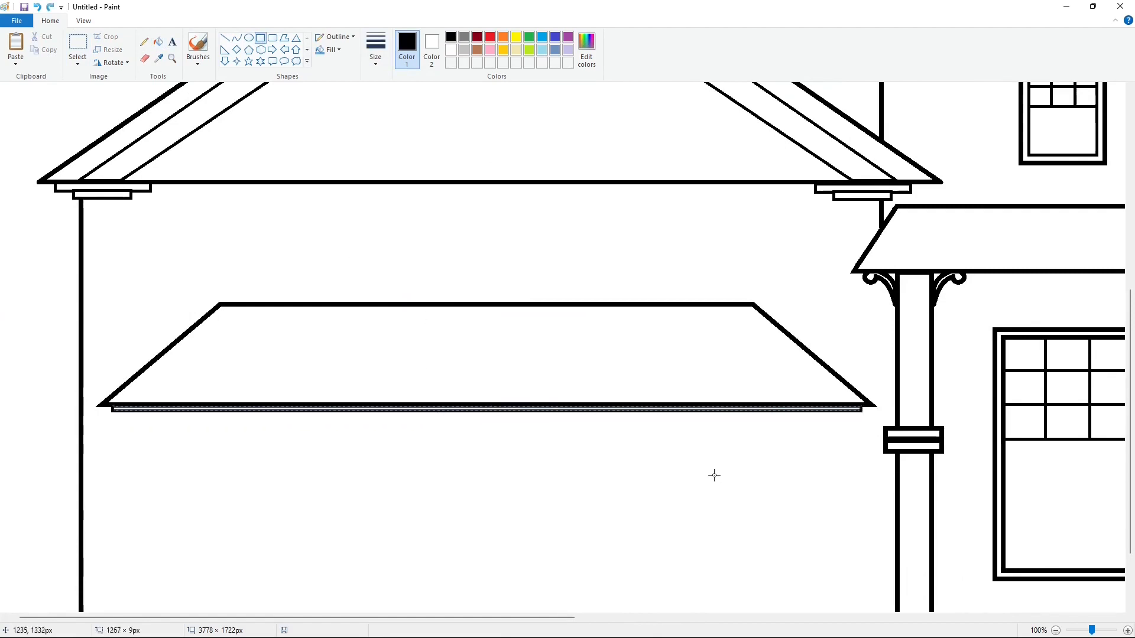
left_click(714, 475)
left_click_drag(123, 414, 849, 417)
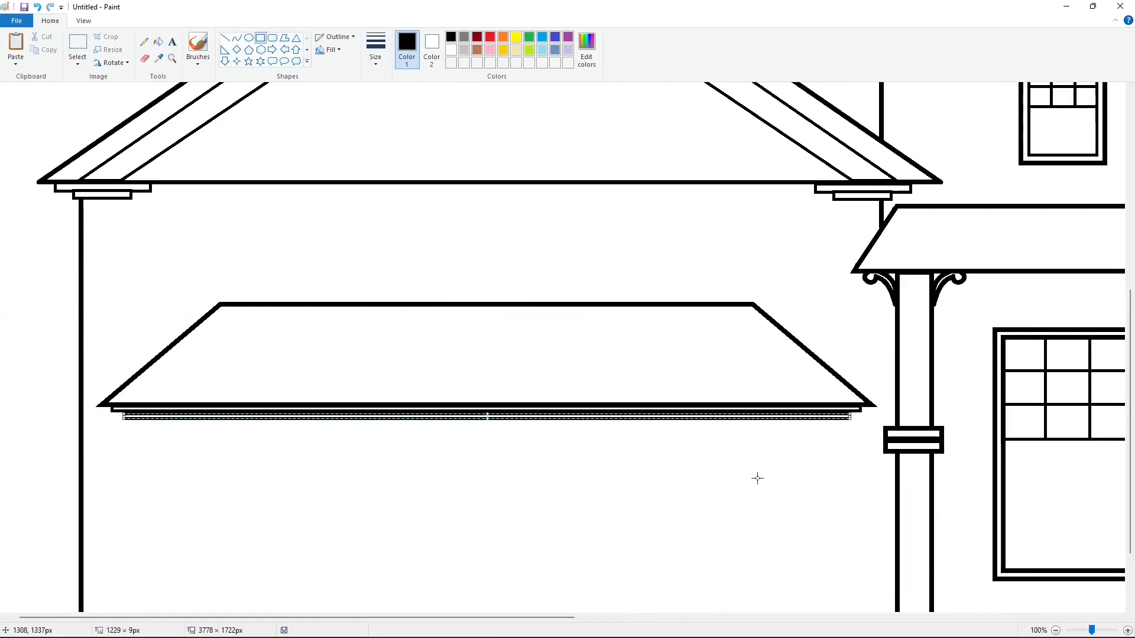
left_click(662, 508)
Draw a garage door frame about 1086 × 501 px below the trim, with a thinner rectangle about 1028 px wide inside it
scroll(658, 511, "down", 3)
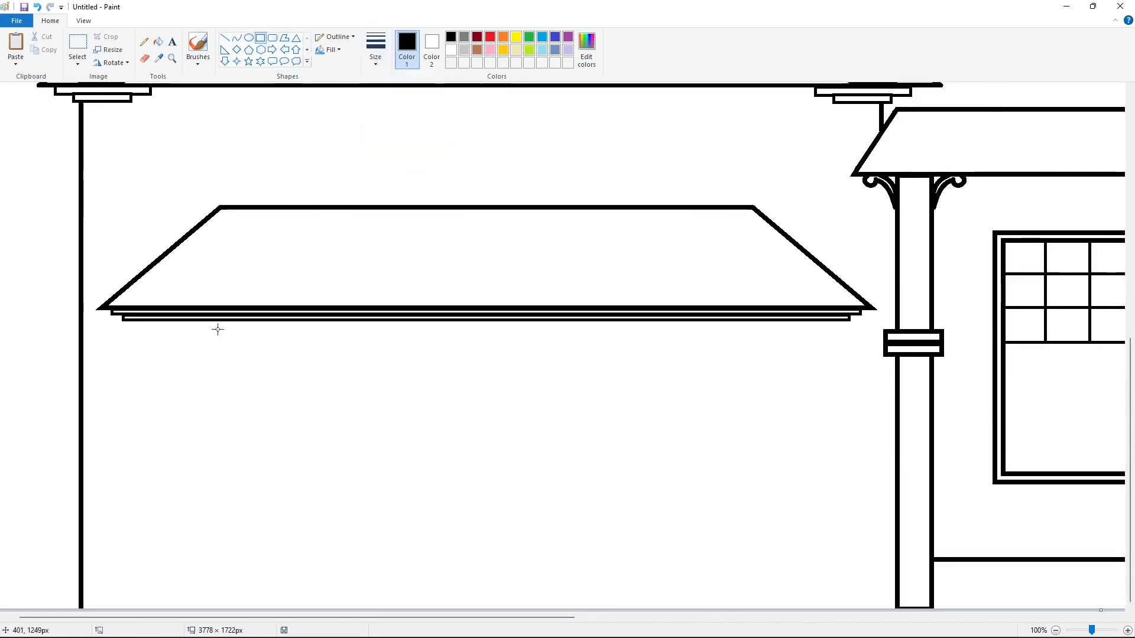
left_click_drag(166, 337, 802, 633)
left_click_drag(486, 337, 485, 337)
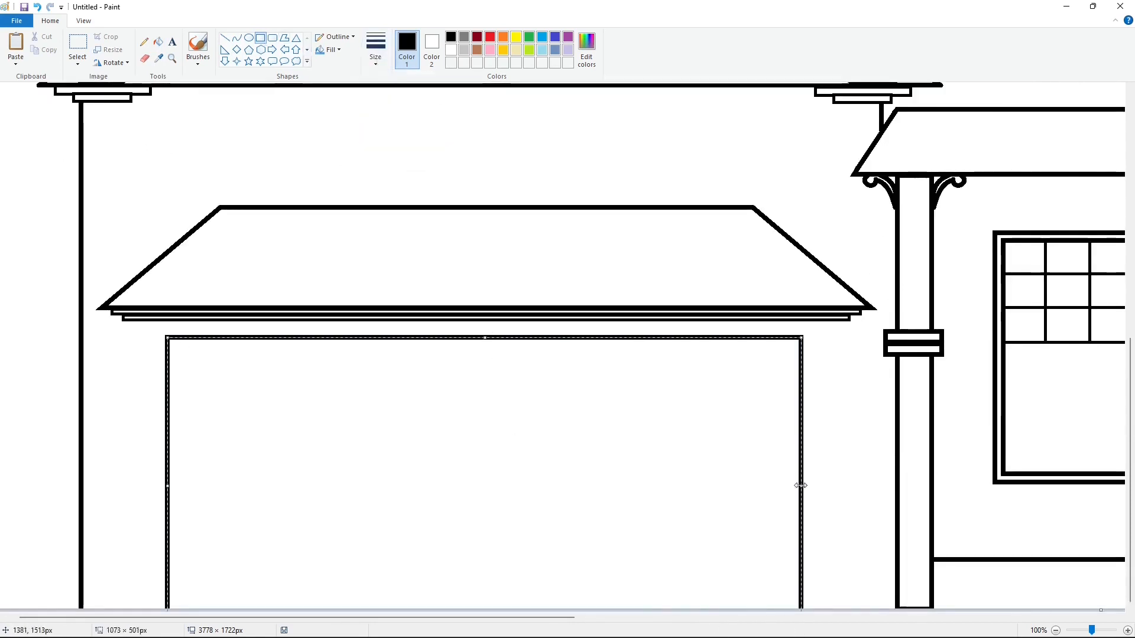
left_click_drag(801, 485, 807, 486)
left_click_drag(168, 485, 166, 485)
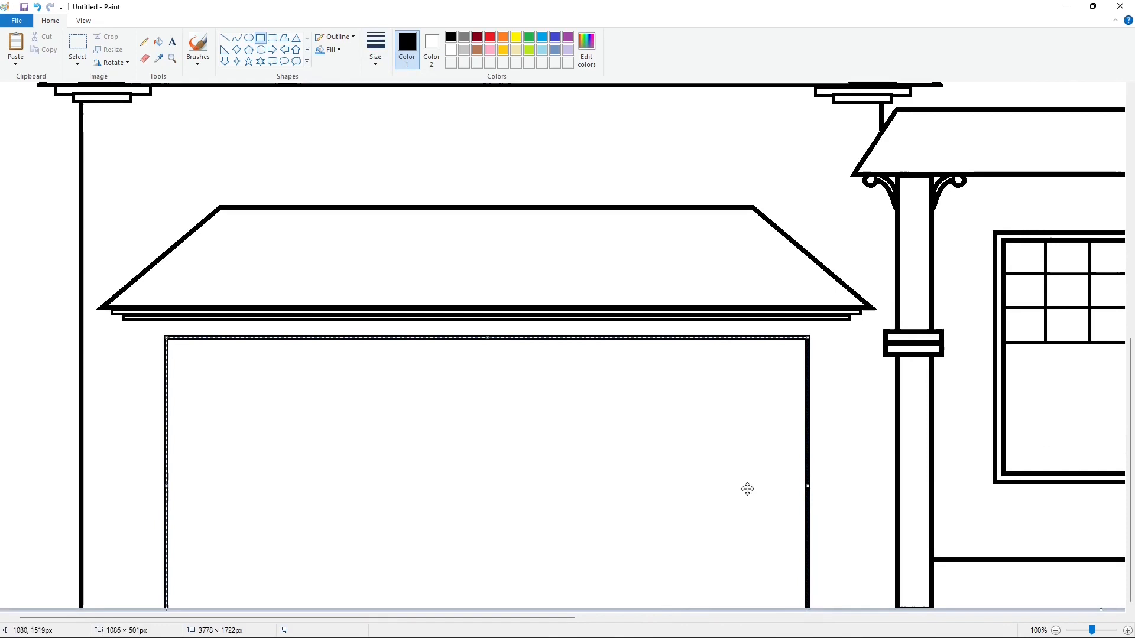
left_click(831, 465)
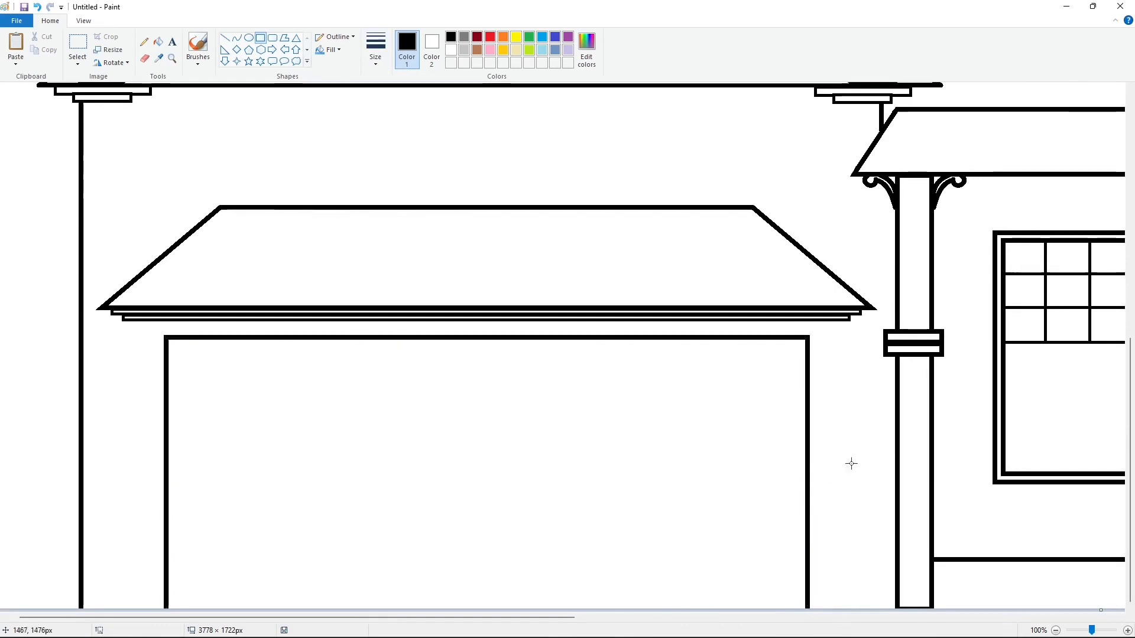
mouse_move(179, 353)
left_mouse_down()
mouse_move(738, 626)
mouse_move(790, 633)
left_mouse_up()
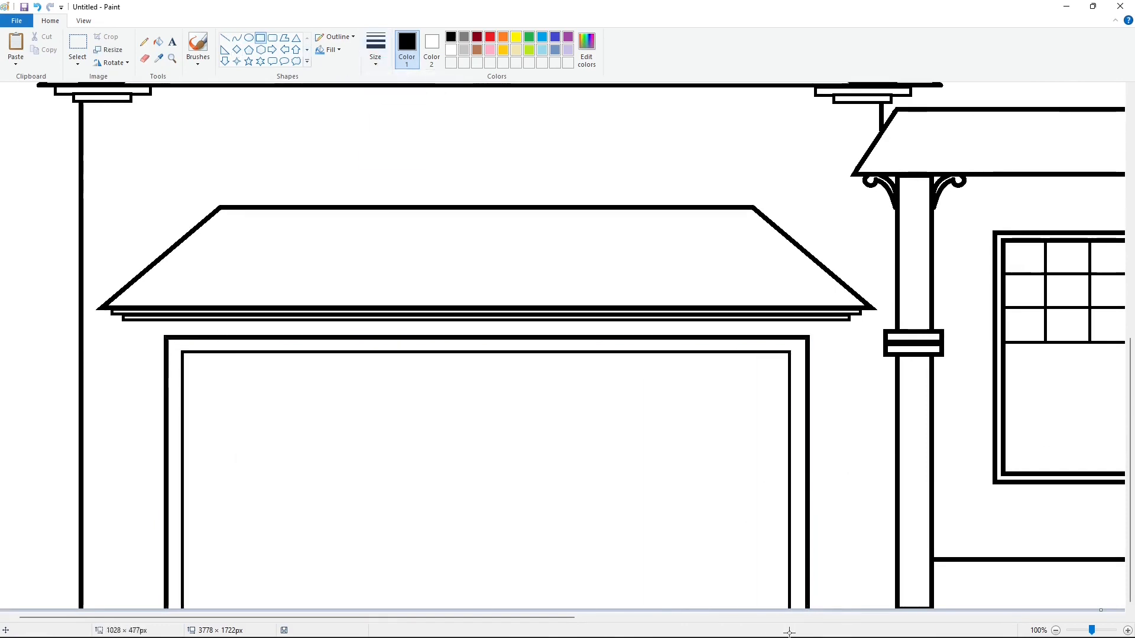
left_click(849, 519)
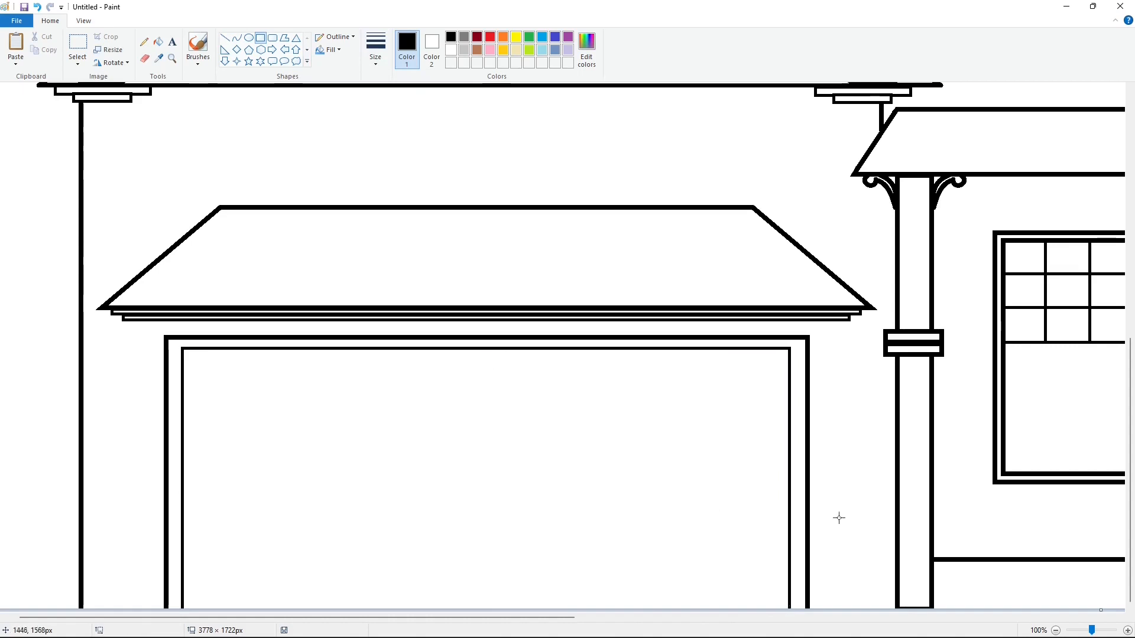
Draw six horizontal panel lines across the upper part of the garage door, leaving a taller panel at the top
left_click_drag(182, 393, 789, 393)
left_click_drag(238, 416, 790, 414)
left_click_drag(182, 438, 789, 437)
left_click_drag(182, 461, 789, 461)
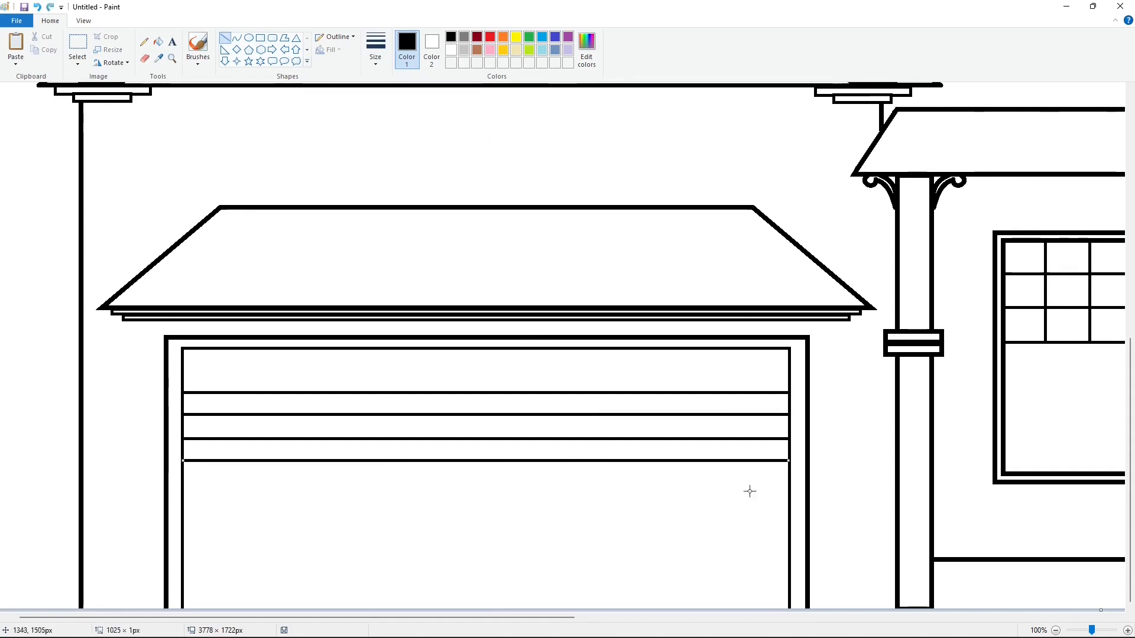
left_click_drag(183, 487, 789, 487)
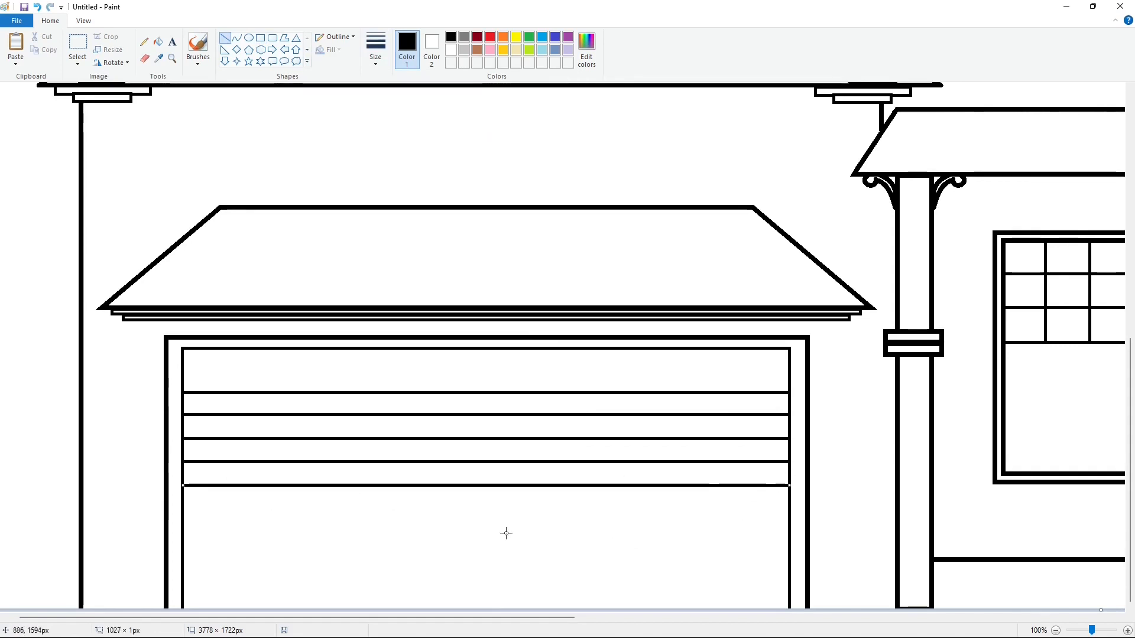
left_click_drag(182, 507, 798, 507)
left_click_drag(798, 548, 789, 549)
key("Down")
key("Down")
key("Down")
key("Down")
key("Down")
key("Down")
key("Down")
key("Down")
key("Down")
key("Down")
key("Down")
left_click(340, 565)
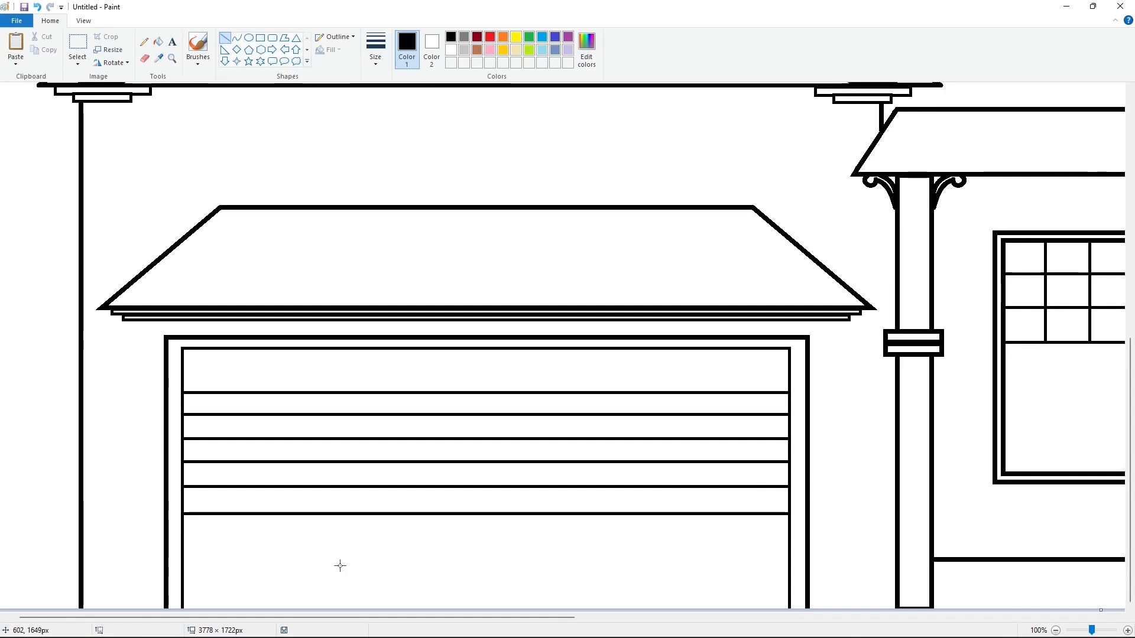
Draw three more evenly spaced horizontal panel lines across the lower part of the garage door
left_click_drag(183, 542, 788, 565)
left_click(579, 584)
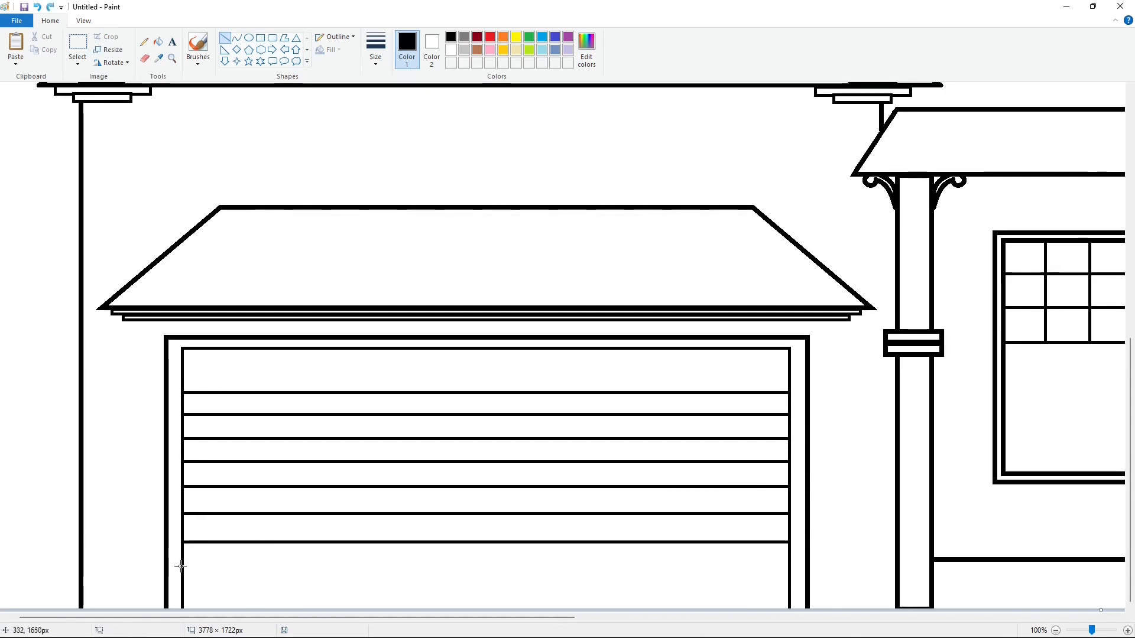
left_click_drag(183, 568, 785, 581)
left_click(674, 602)
key("ctrl+z")
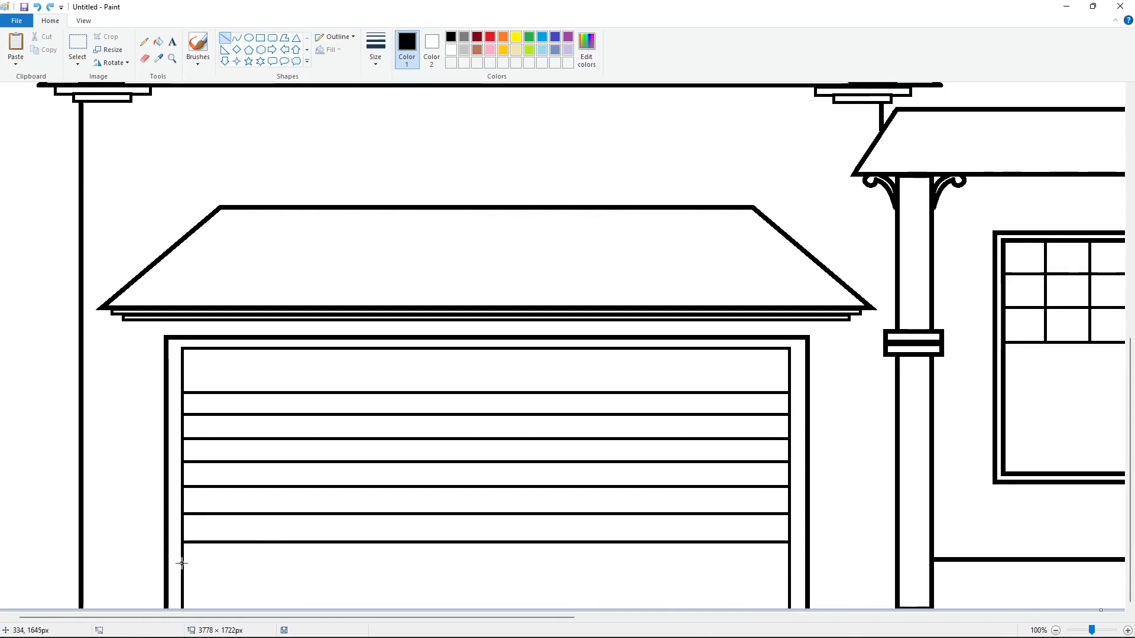
left_click_drag(183, 570, 787, 577)
left_click(721, 594)
left_click_drag(182, 597, 774, 597)
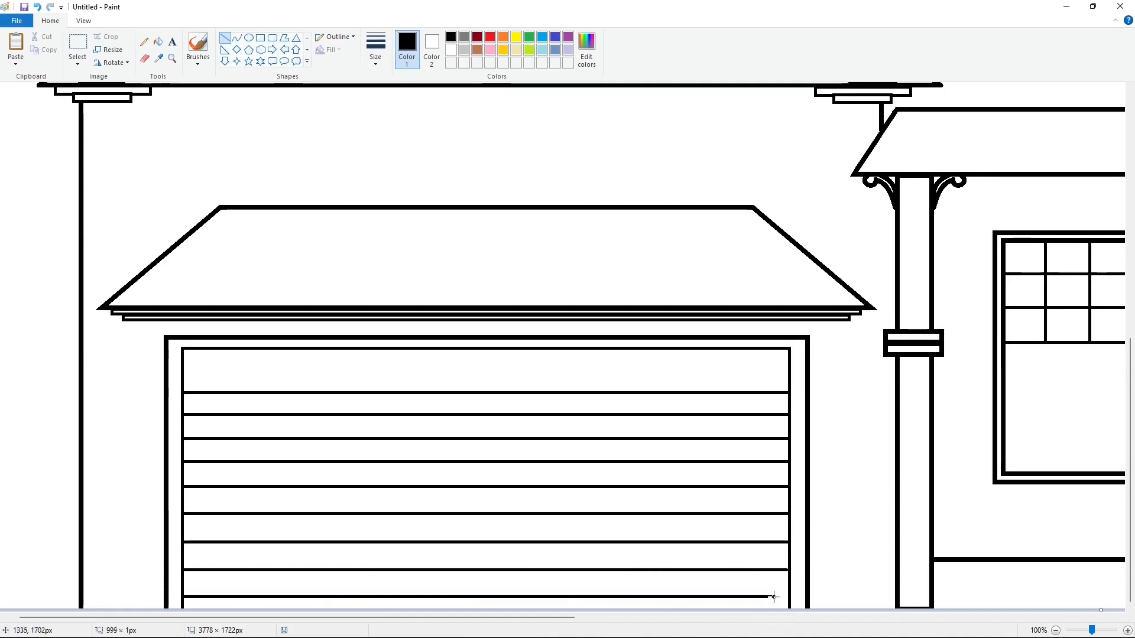
Draw a small rectangle on the slanted roof and place a copy at the left end of the garage door's top panel
left_click(260, 37)
mouse_move(194, 356)
left_mouse_down()
mouse_move(246, 384)
mouse_move(322, 258)
left_mouse_up()
left_click(77, 45)
left_click_drag(248, 224, 397, 289)
key("ctrl+c")
key("ctrl+v")
left_click_drag(84, 122, 220, 370)
Place copies of the small window at the top panel's right end, its centre, and midway between the left end and centre
key("ctrl+v")
left_click_drag(88, 124, 773, 376)
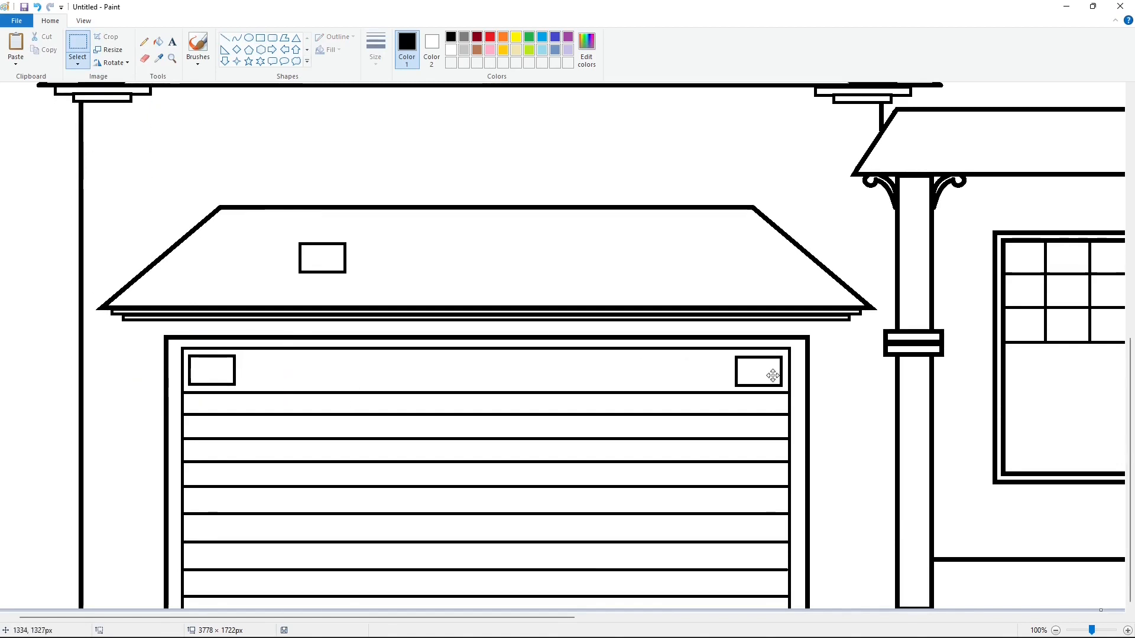
key("ctrl+v")
left_click_drag(89, 124, 480, 373)
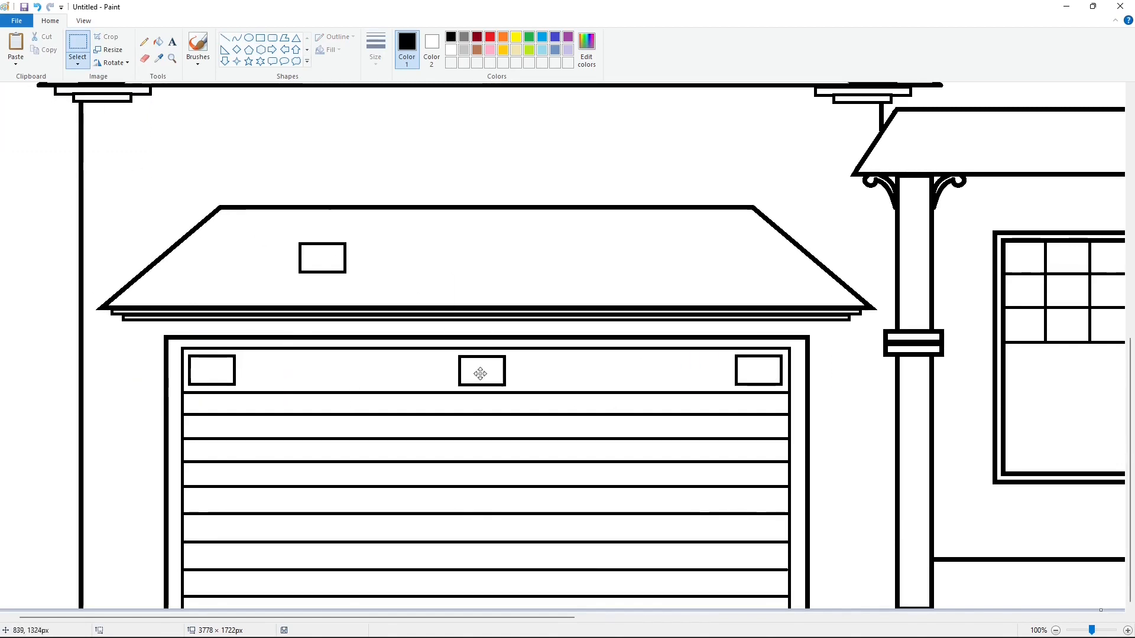
key("ctrl+v")
left_click_drag(89, 124, 331, 368)
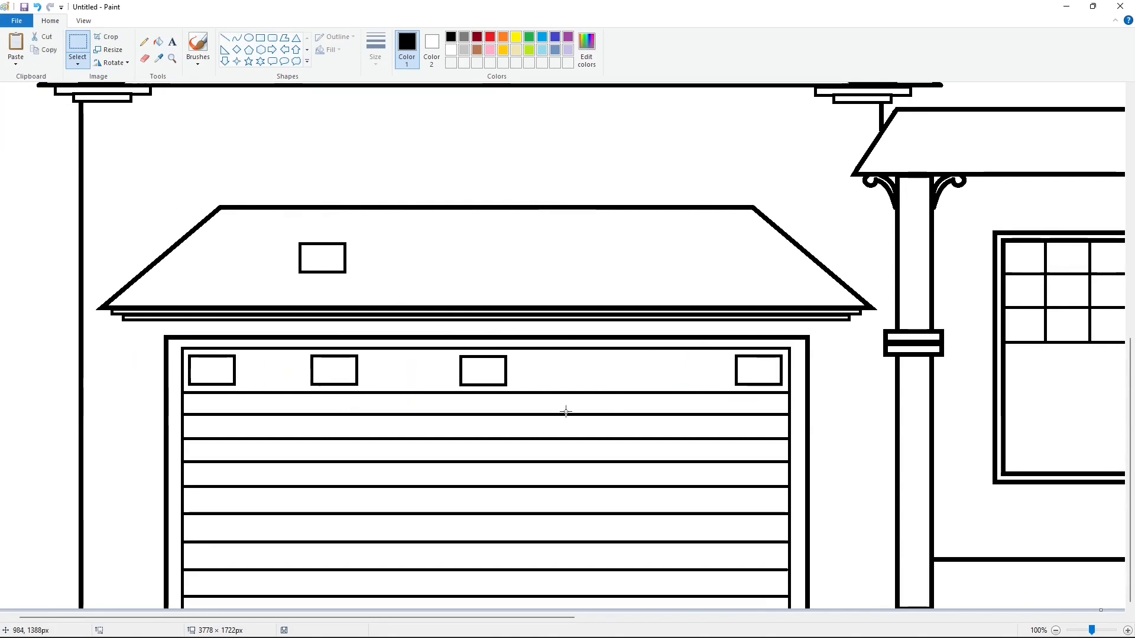
key("ctrl+z")
key("ctrl+v")
left_click_drag(88, 124, 343, 372)
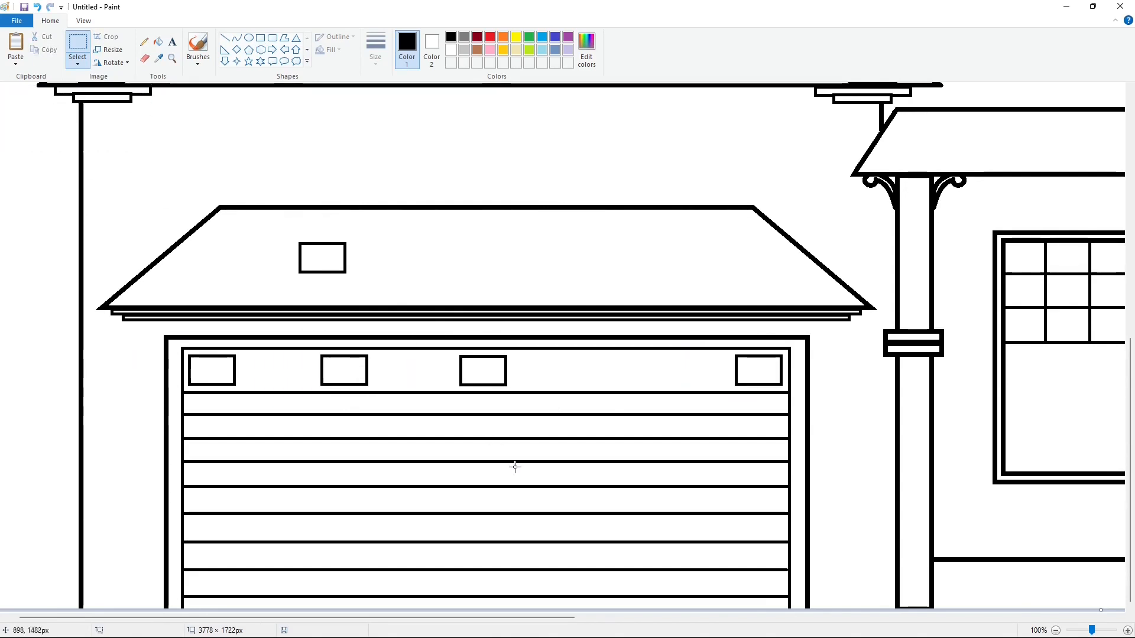
Place five more copies of the small window in the gaps to complete a row of nine across the top panel
key("ctrl+v")
left_click_drag(89, 124, 618, 370)
key("ctrl+v")
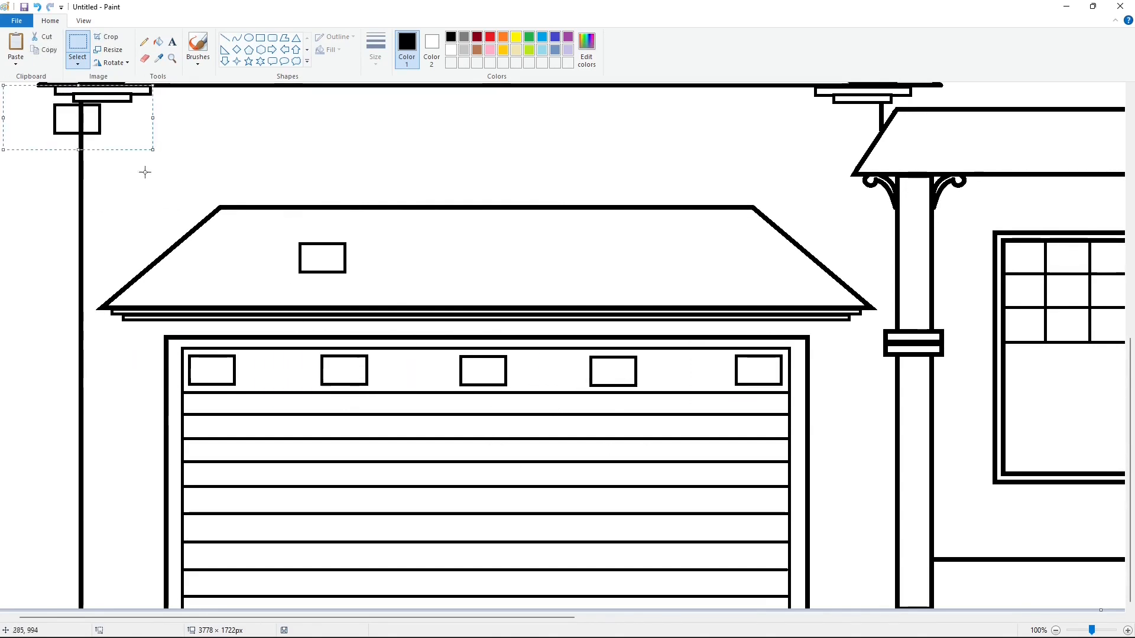
left_click_drag(89, 124, 283, 376)
key("ctrl+v")
left_click_drag(89, 121, 422, 373)
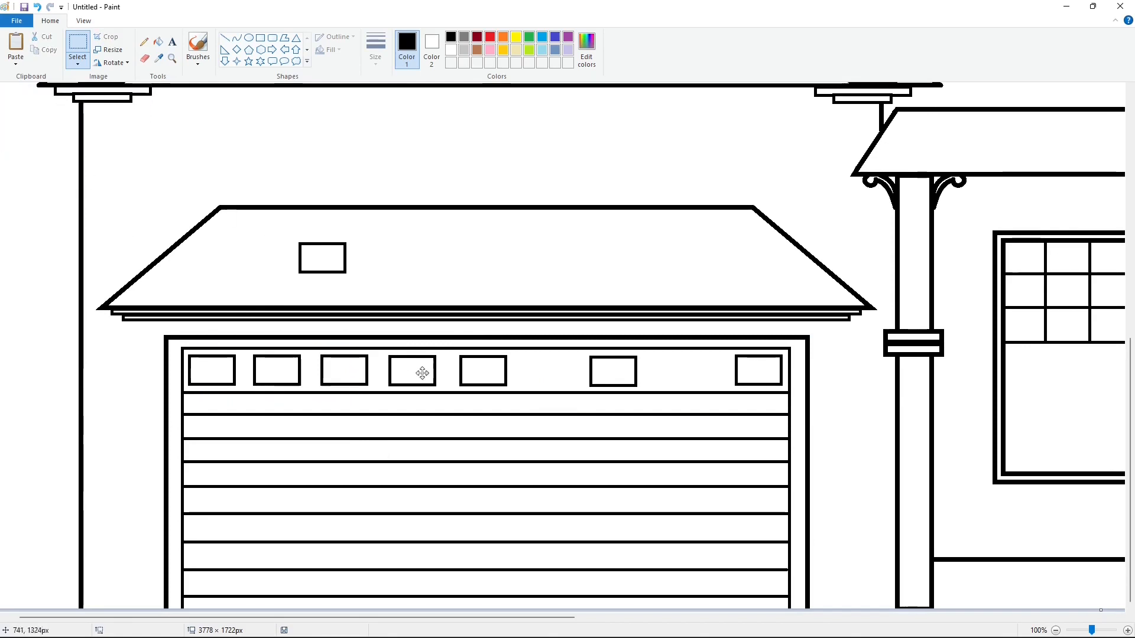
key("ctrl+v")
left_click_drag(89, 121, 558, 372)
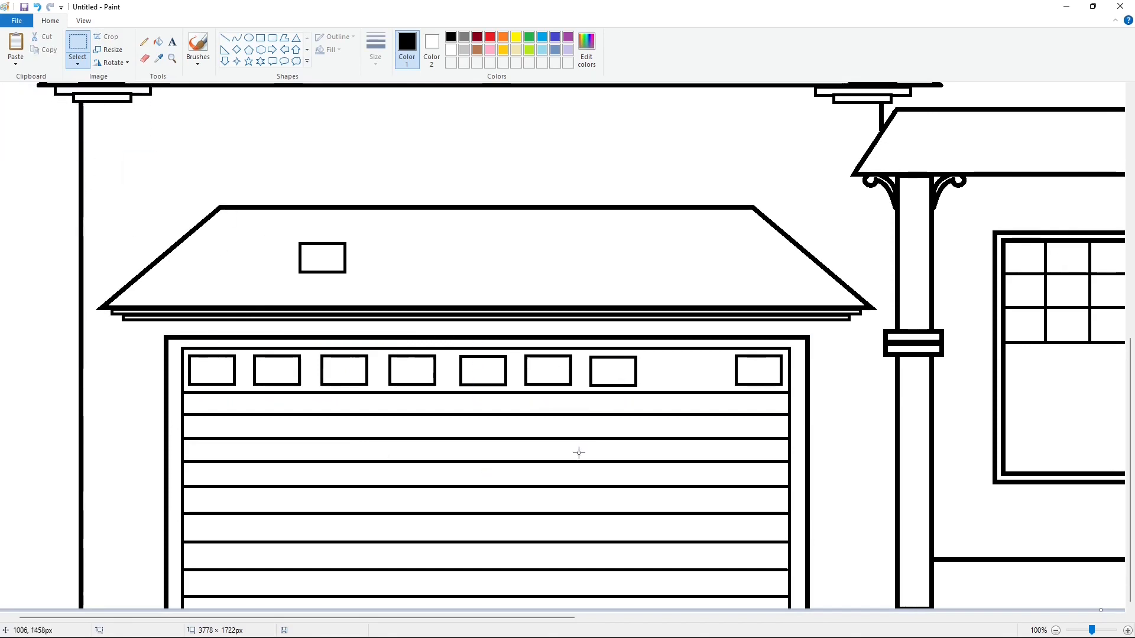
key("ctrl+v")
left_click_drag(126, 132, 734, 383)
Erase the original small rectangle on the slanted roof with a white fill
left_click(450, 50)
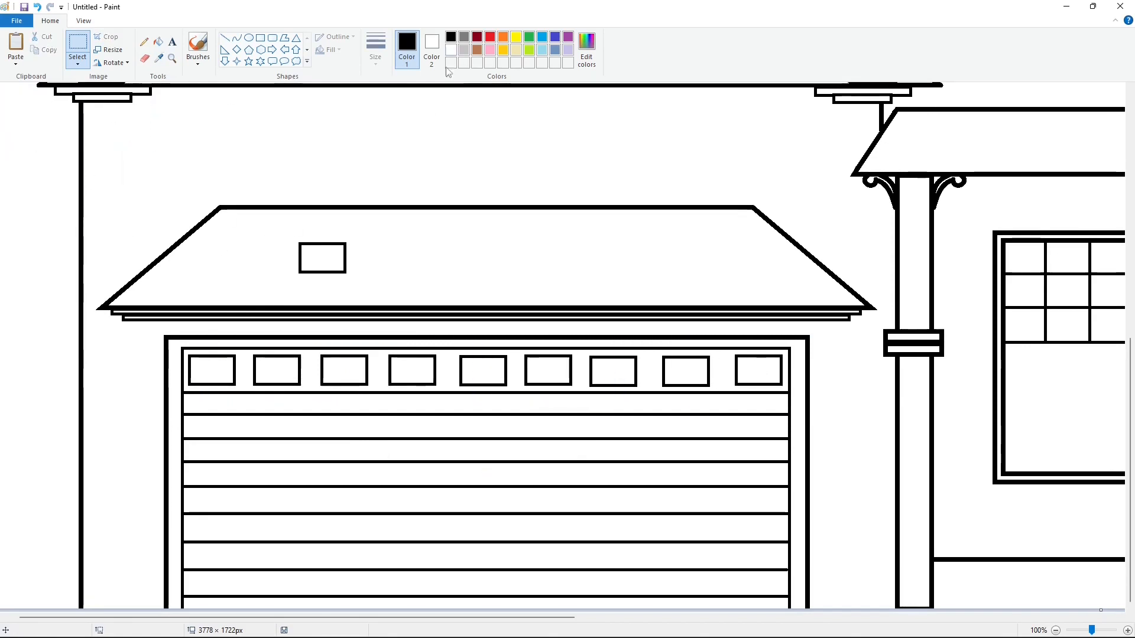
left_click(157, 42)
left_click(342, 242)
Draw a black horizontal line about 143 px long from the main house's side wall to the garage gable's slope
scroll(994, 492, "down", 2)
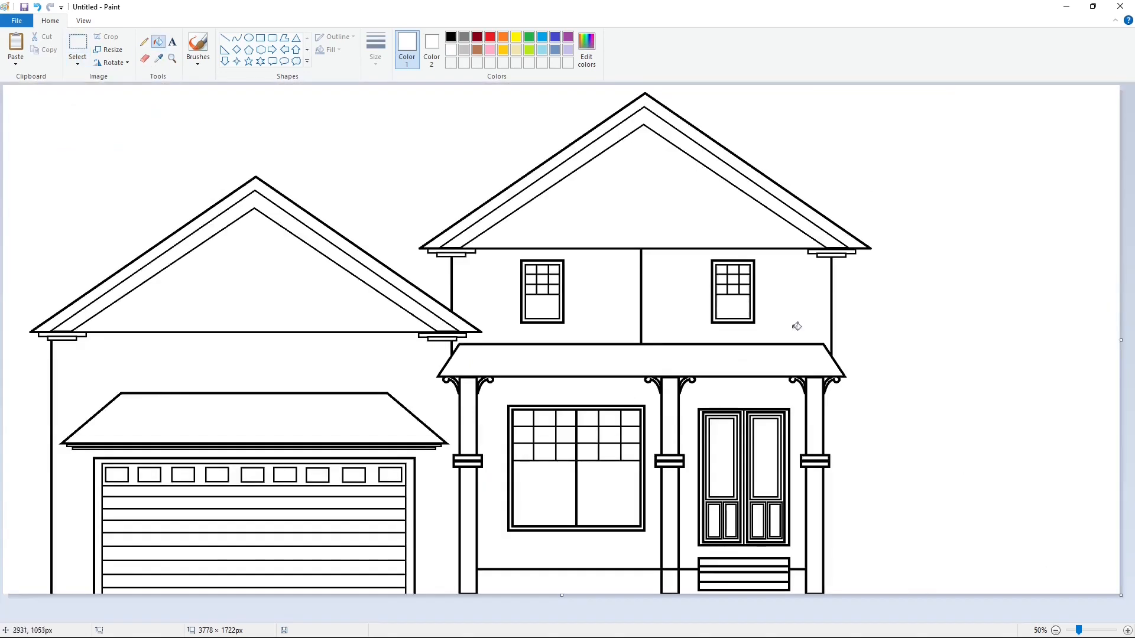
left_click(225, 38)
left_click(450, 37)
scroll(900, 538, "up", 1)
left_click_drag(391, 618, 583, 618)
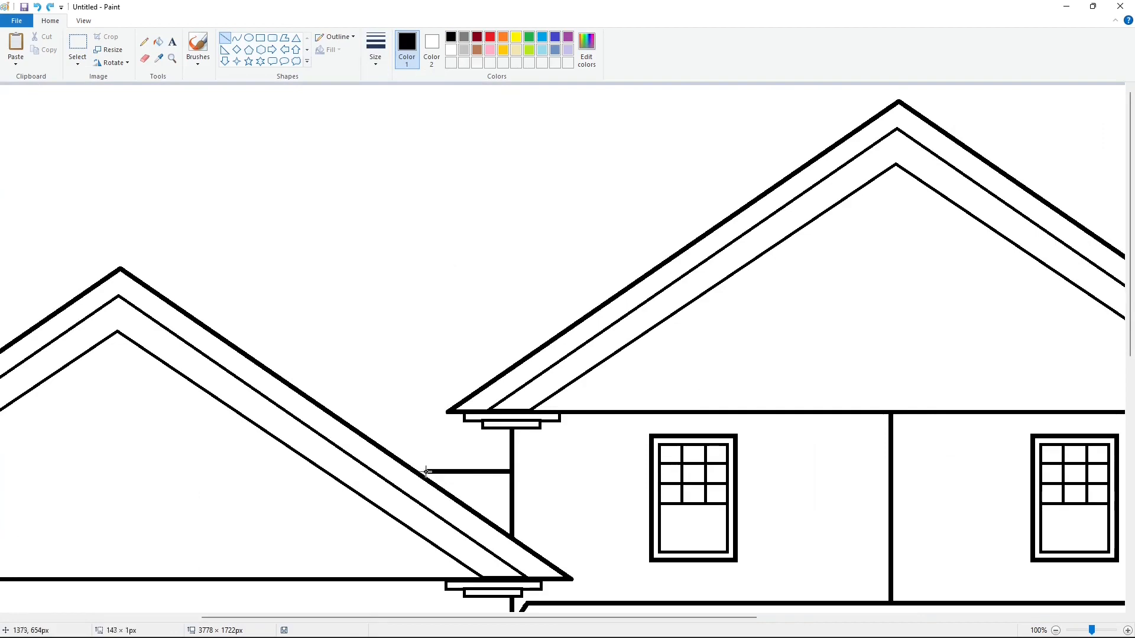
Draw a black diagonal rising to the right from just beside the garage gable's peak, parallel to the main roof's left slope
scroll(177, 352, "left", 5)
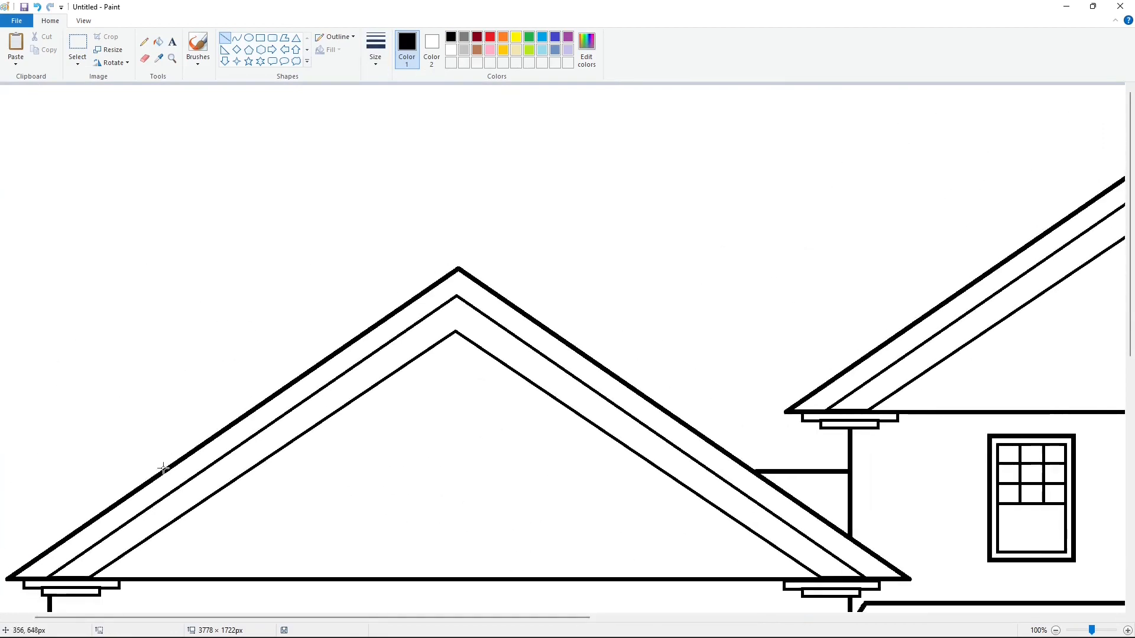
mouse_move(491, 289)
left_mouse_down()
mouse_move(684, 144)
mouse_move(724, 92)
left_mouse_up()
mouse_move(679, 133)
left_mouse_down()
mouse_move(305, 383)
mouse_move(290, 355)
mouse_move(298, 369)
mouse_move(722, 152)
mouse_move(678, 151)
mouse_move(308, 355)
mouse_move(709, 133)
mouse_move(697, 127)
left_mouse_up()
Copy the new diagonal, flip it horizontally and place the copies as the rear gable's right slope down to the main roof
left_click(78, 44)
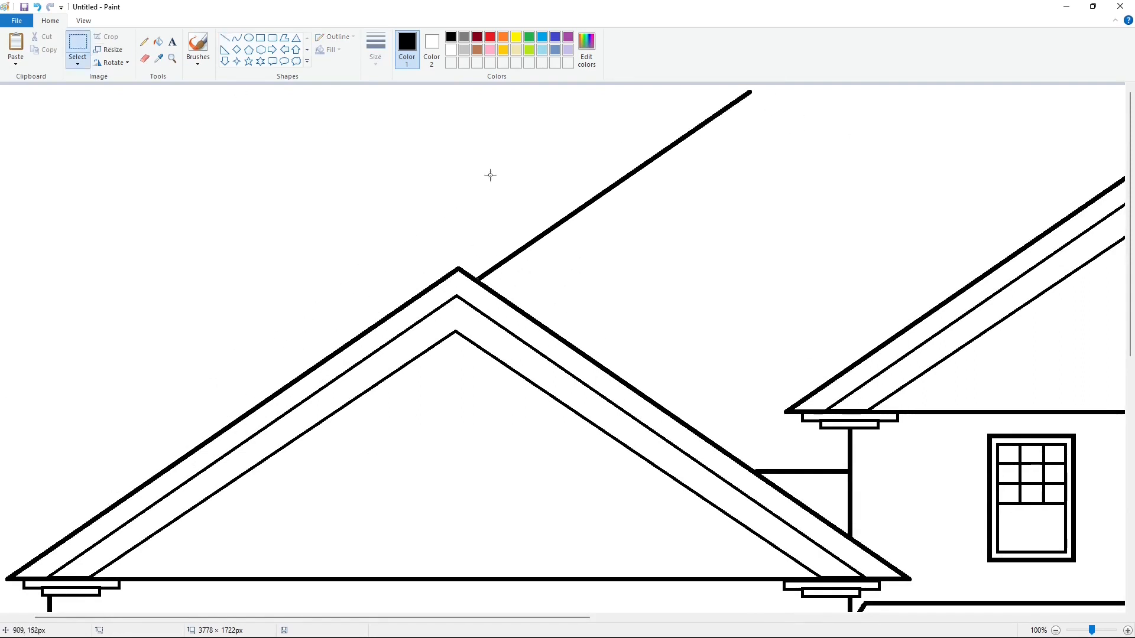
left_click_drag(500, 226, 470, 245)
key("ctrl+c")
left_click(655, 470)
key("ctrl+v")
left_click(112, 62)
left_click(127, 131)
left_click_drag(111, 168, 842, 171)
left_click(778, 295)
key("ctrl+v")
left_click(112, 63)
left_click(127, 131)
left_click_drag(180, 164, 862, 169)
left_click(845, 250)
Erase the porch floor line where it crosses the middle column using vertical white lines and a white fill
left_click(1055, 630)
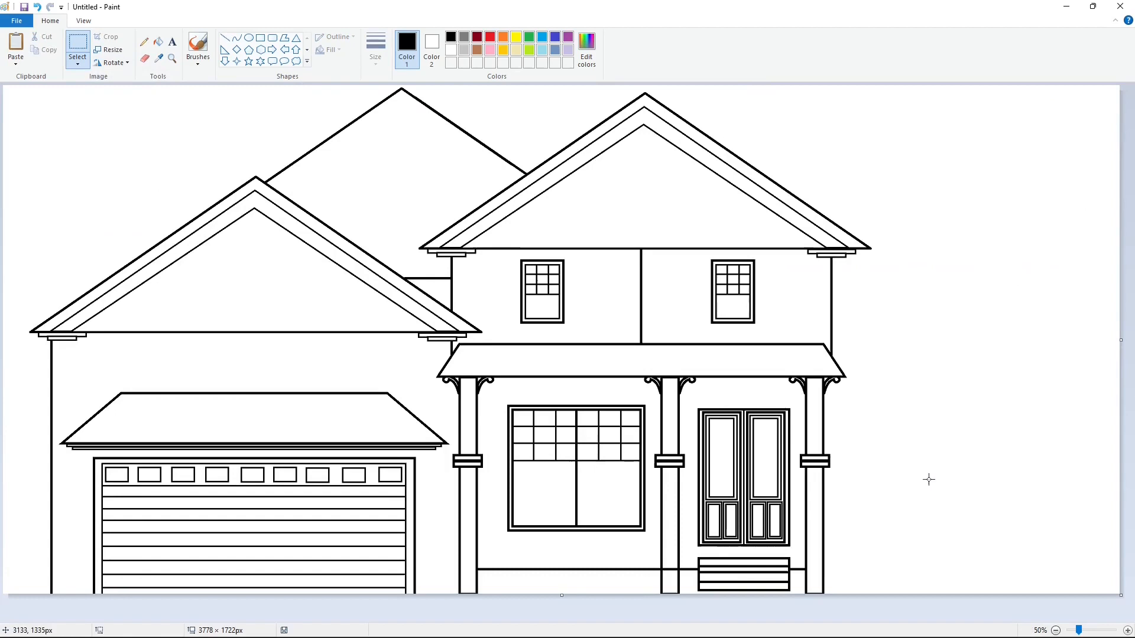
left_click(1128, 631)
scroll(709, 561, "down", 4)
left_click_drag(482, 617, 875, 617)
scroll(861, 524, "down", 2)
left_click(225, 38)
left_click(451, 49)
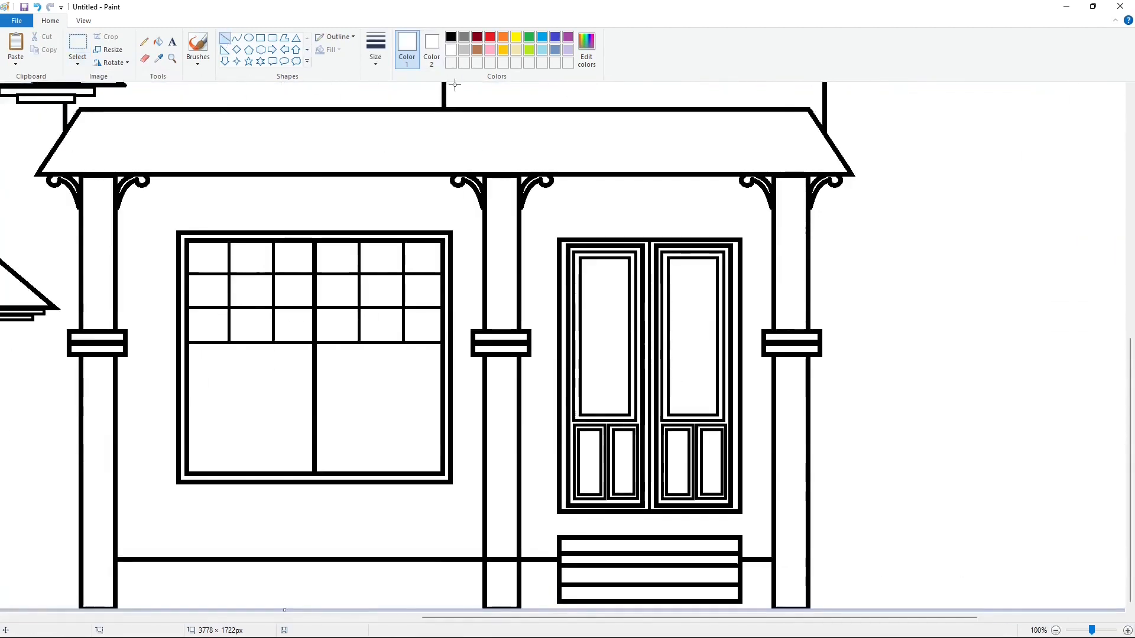
mouse_move(489, 549)
left_mouse_down()
mouse_move(489, 571)
mouse_move(510, 582)
left_mouse_up()
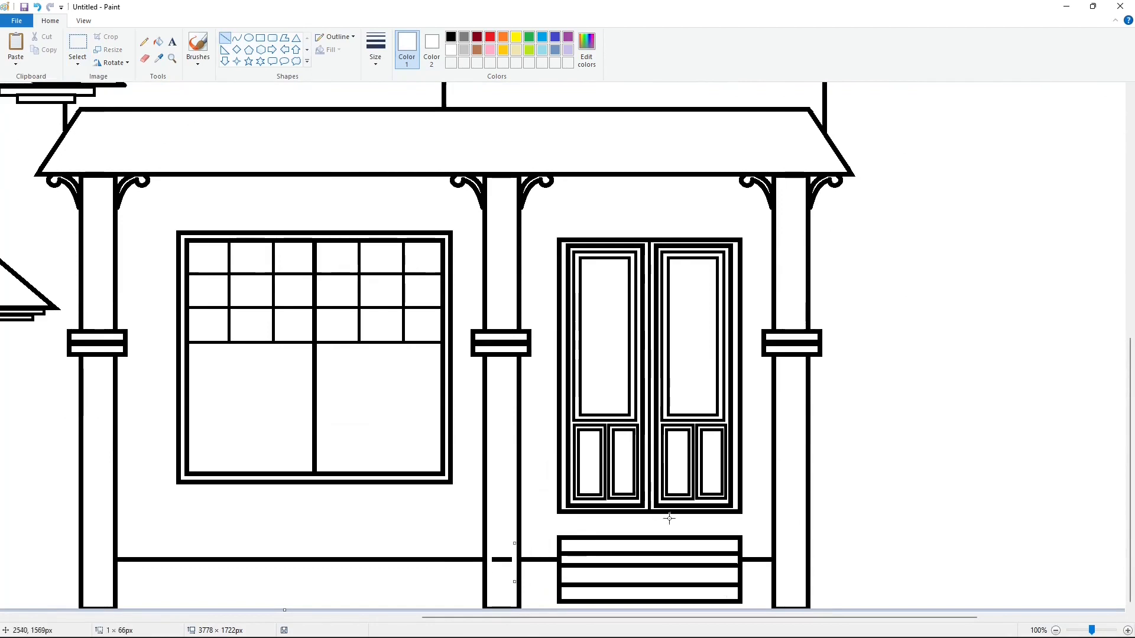
left_click(158, 41)
left_click(501, 559)
Draw a thick black upright rectangle as a window outline centred under the garage gable's peak
left_click_drag(576, 617, 184, 618)
scroll(322, 469, "up", 5)
left_click(260, 38)
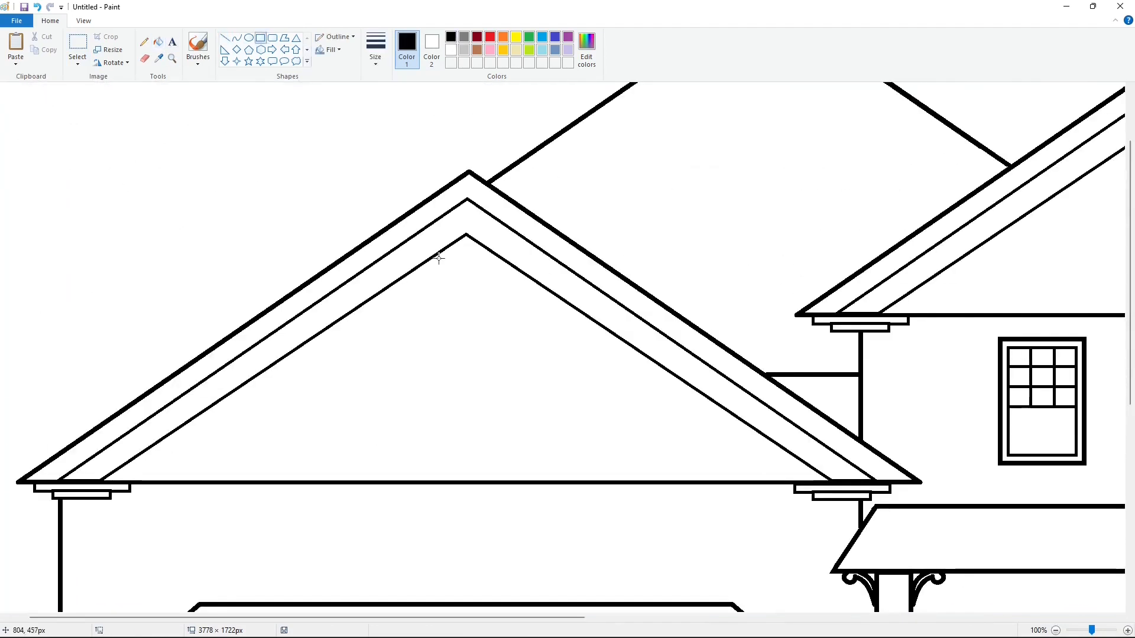
left_click_drag(422, 296, 513, 454)
left_click_drag(472, 392, 467, 327)
key("Down")
key("Down")
key("Down")
key("Down")
key("Down")
key("Down")
key("Down")
key("Down")
key("Down")
key("Down")
key("Down")
key("Down")
key("Down")
key("Down")
key("Down")
key("Down")
key("Down")
key("Down")
key("Down")
key("Down")
left_click_drag(506, 389, 497, 388)
key("Right")
key("Right")
key("Right")
key("Right")
key("Right")
key("Right")
key("Right")
key("Right")
key("Down")
key("Down")
key("Down")
key("Down")
key("Down")
left_click(410, 321)
Draw a thinner rectangle about 98 × 209 px centred inside the garage gable's window outline
left_click_drag(437, 334, 494, 456)
left_click(375, 50)
left_click(403, 131)
key("Left")
key("Left")
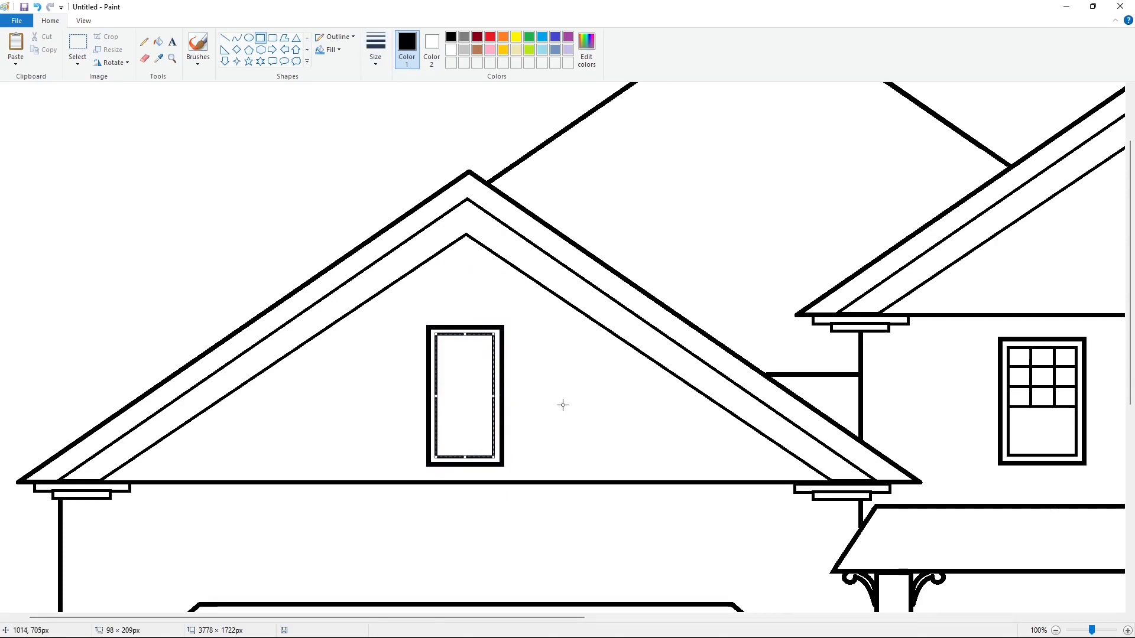
Divide the upper half of the garage gable's window into a three-by-three grid of panes with straight lines
left_click(231, 39)
mouse_move(437, 352)
left_mouse_down()
mouse_move(493, 351)
mouse_move(494, 367)
left_mouse_up()
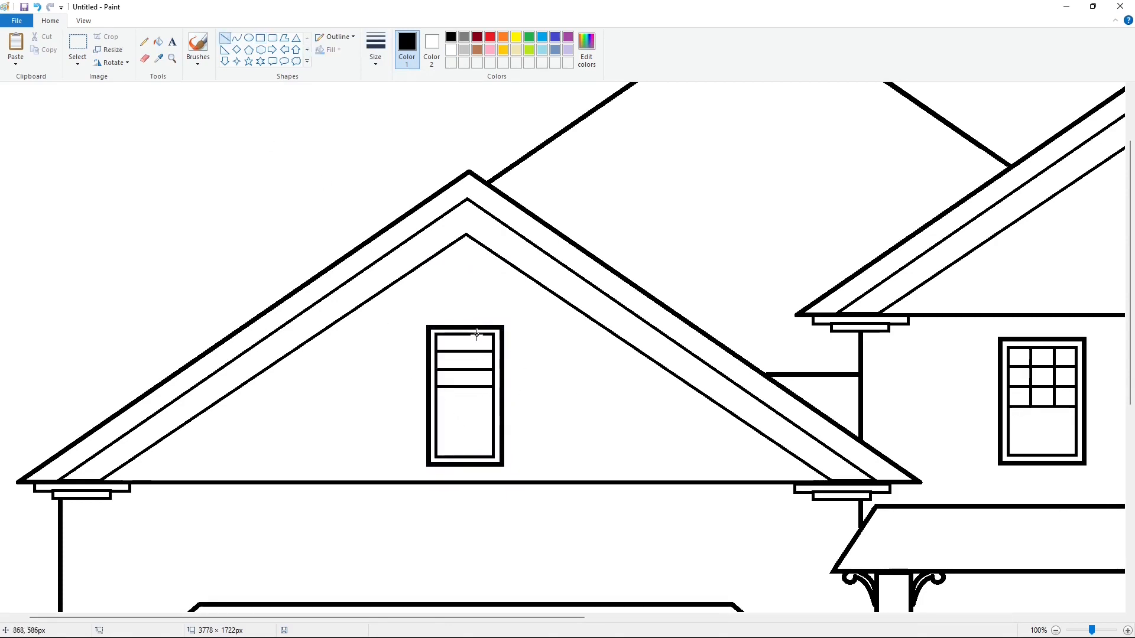
left_click(454, 335)
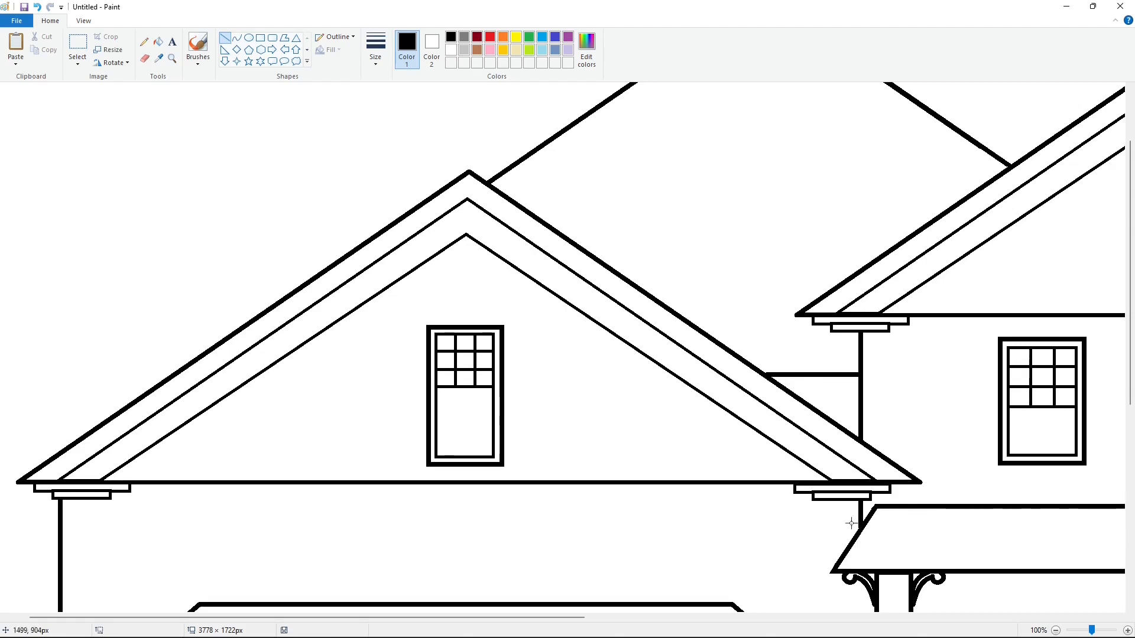
Draw a thick, wide triangle as a gable roof attached to the house's right side above the porch roof level
left_click(1055, 630)
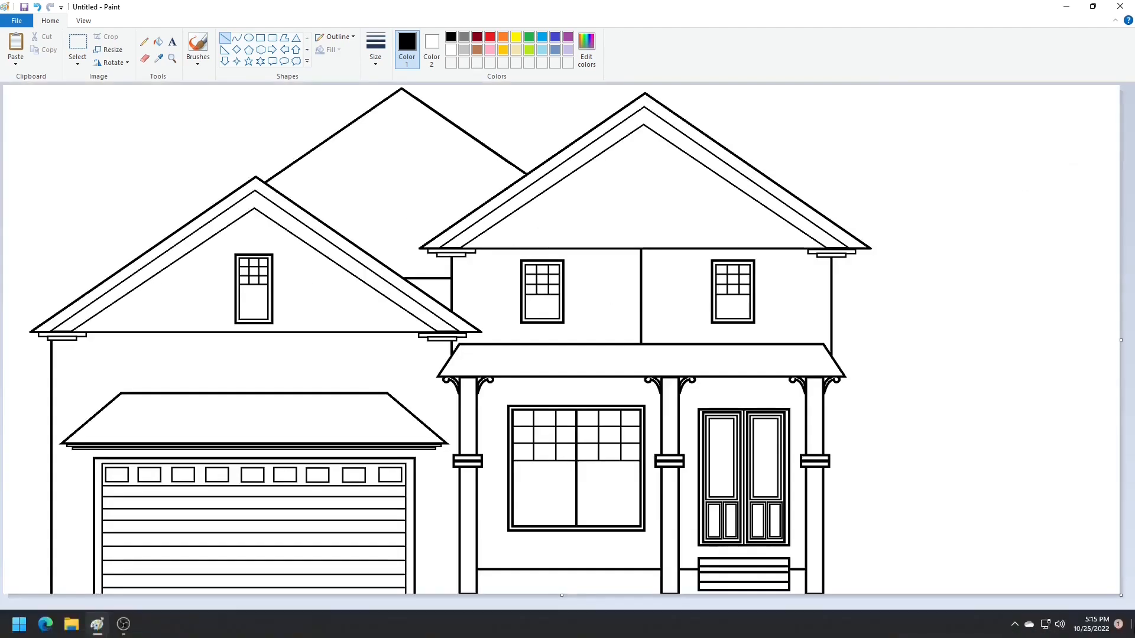
left_click(296, 38)
left_click(375, 51)
left_click(399, 123)
left_click_drag(599, 124, 848, 246)
left_click(330, 51)
left_click(344, 64)
mouse_move(728, 182)
left_mouse_down()
mouse_move(653, 166)
mouse_move(647, 152)
left_mouse_up()
left_click_drag(526, 154, 469, 155)
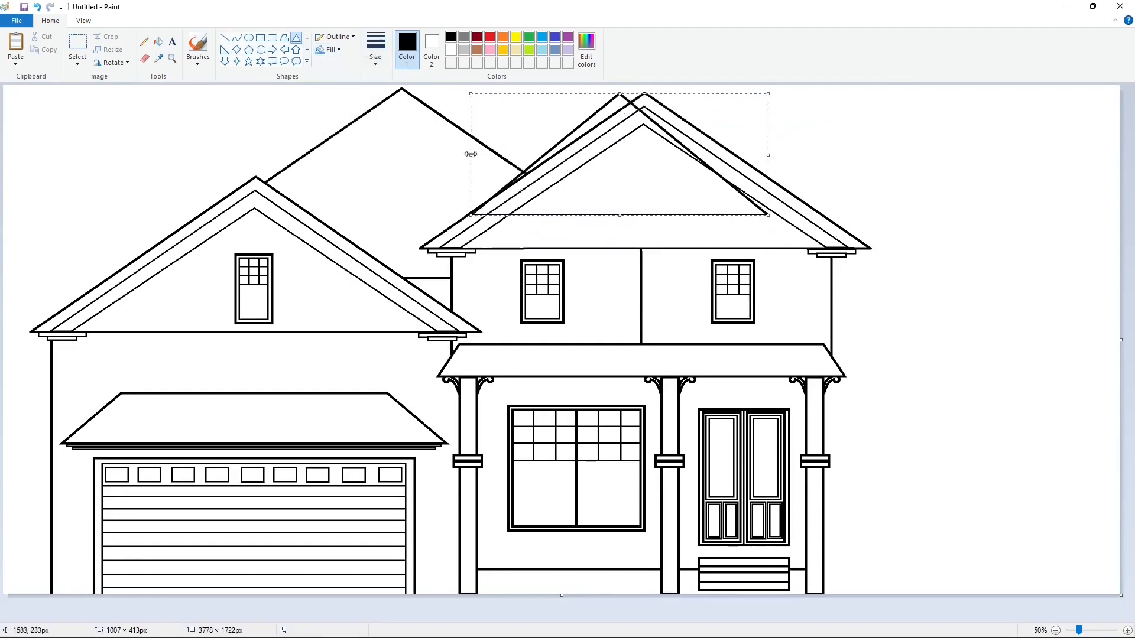
left_click_drag(775, 154, 818, 155)
left_click_drag(647, 173, 644, 185)
left_click_drag(465, 167, 515, 168)
left_click_drag(664, 228, 659, 165)
left_click_drag(675, 145, 974, 290)
left_click(976, 480)
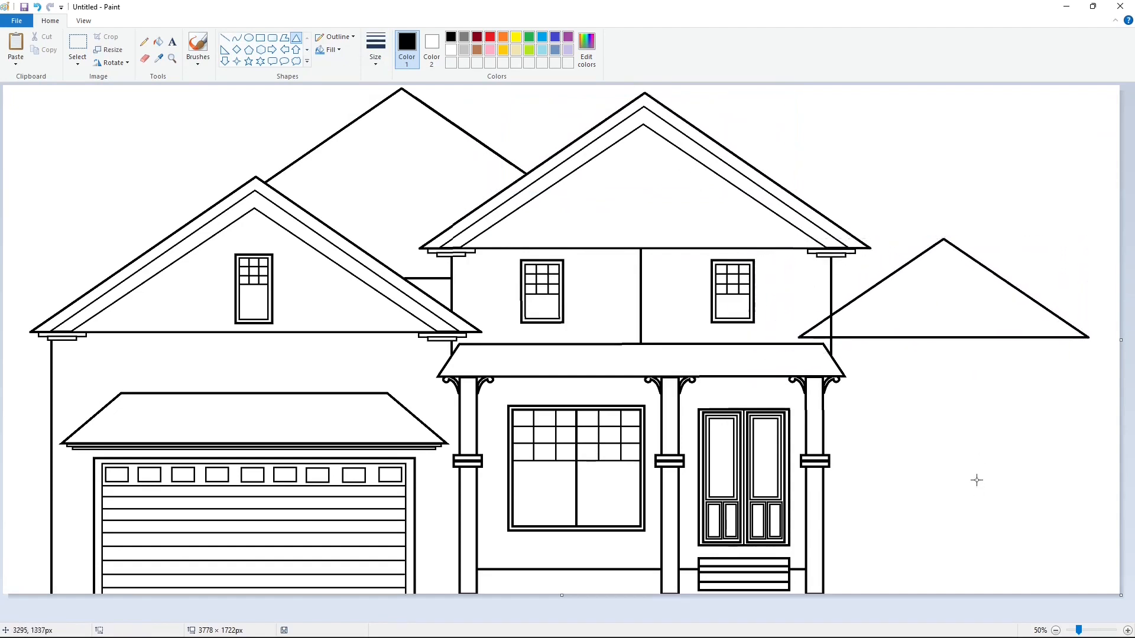
Erase the house wall line where it passes through the new right gable using a white line and a white fill
left_click(1128, 630)
scroll(827, 531, "down", 8)
left_click_drag(551, 618, 1103, 618)
scroll(886, 443, "up", 2)
left_click(225, 38)
left_click(451, 49)
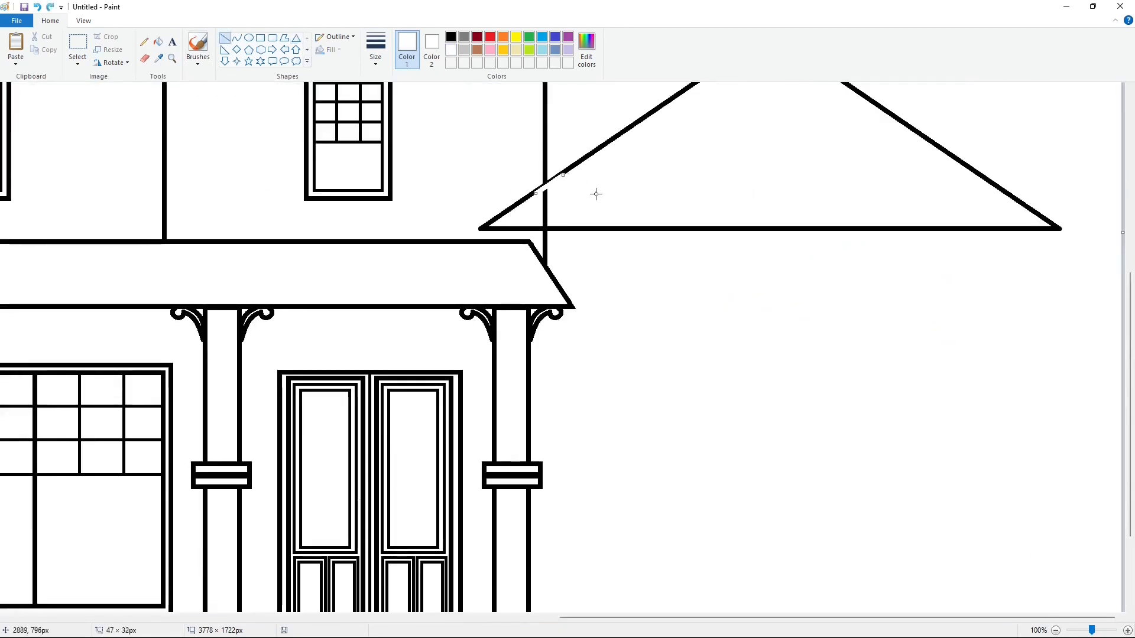
left_click(159, 42)
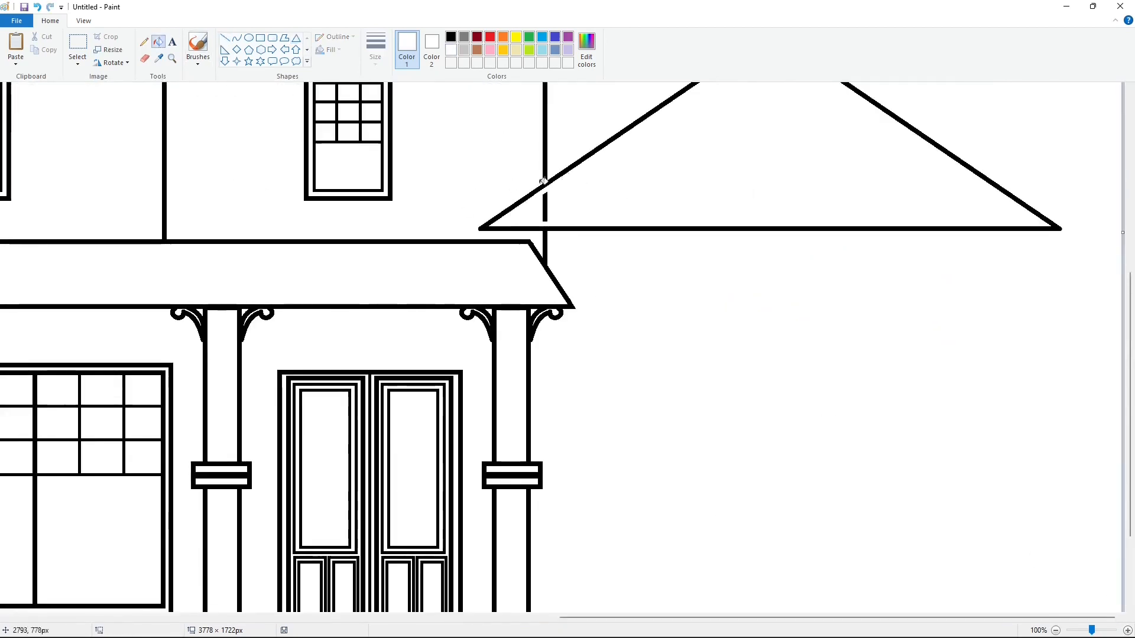
left_click(545, 207)
Draw a thinner black triangle about 869 × 290 px nested inside the right gable, sharing its base line
scroll(679, 400, "up", 3)
left_click(226, 40)
left_click(295, 40)
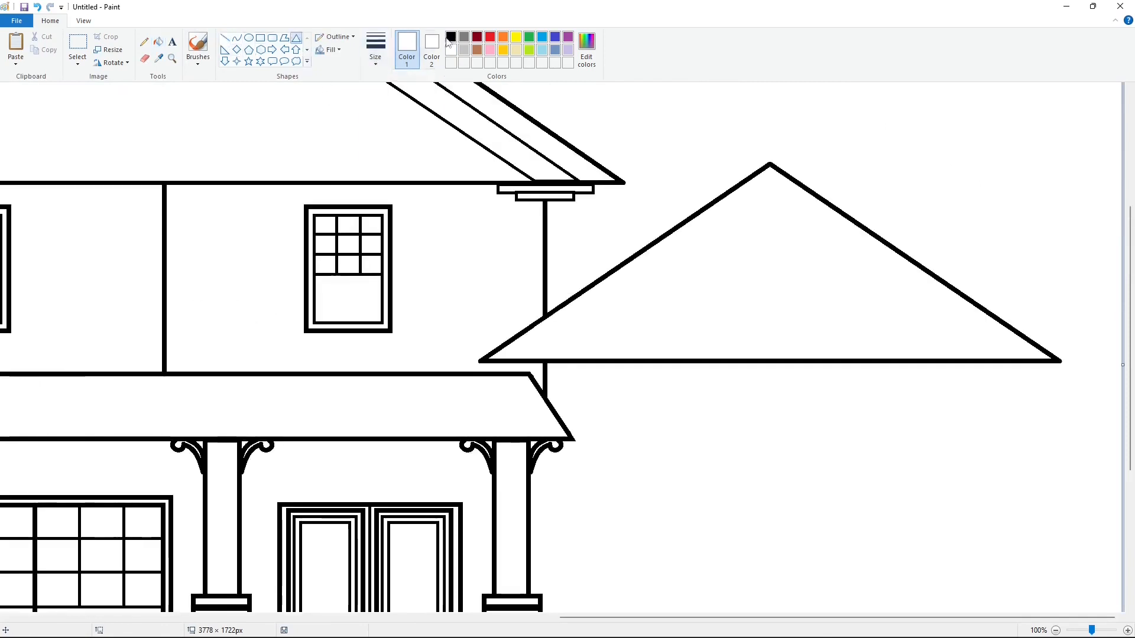
left_click_drag(739, 204, 914, 361)
left_click_drag(738, 282, 511, 282)
left_click_drag(915, 282, 1025, 282)
left_click_drag(769, 203, 769, 190)
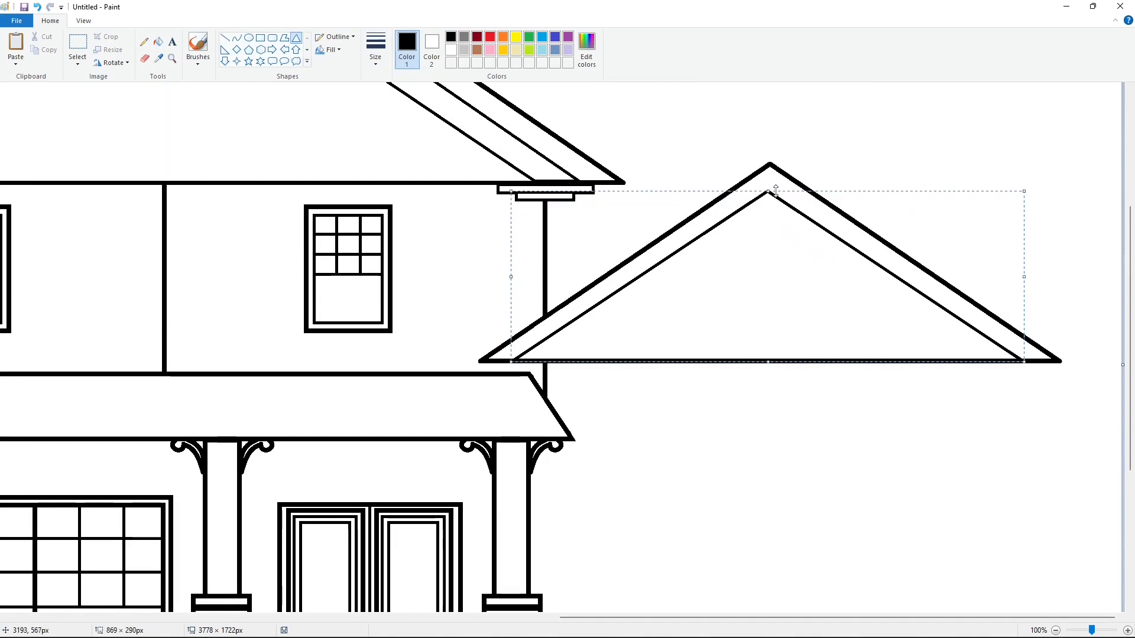
left_click(818, 437)
key("ctrl+z")
key("ctrl+z")
Draw a second, smaller nested triangle about 717 px wide inside the right gable, with slopes parallel to the outer ones
mouse_move(679, 253)
left_mouse_down()
mouse_move(840, 359)
mouse_move(859, 359)
left_mouse_up()
left_click_drag(696, 298, 555, 298)
left_click_drag(858, 298, 979, 298)
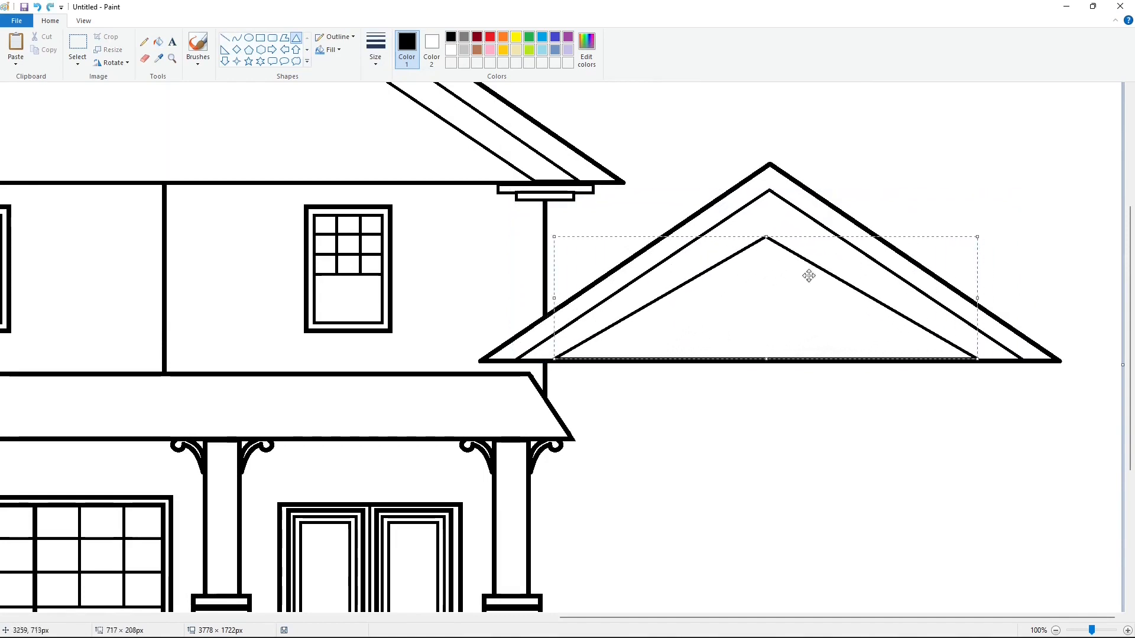
left_click_drag(766, 236, 767, 221)
left_click(1048, 274)
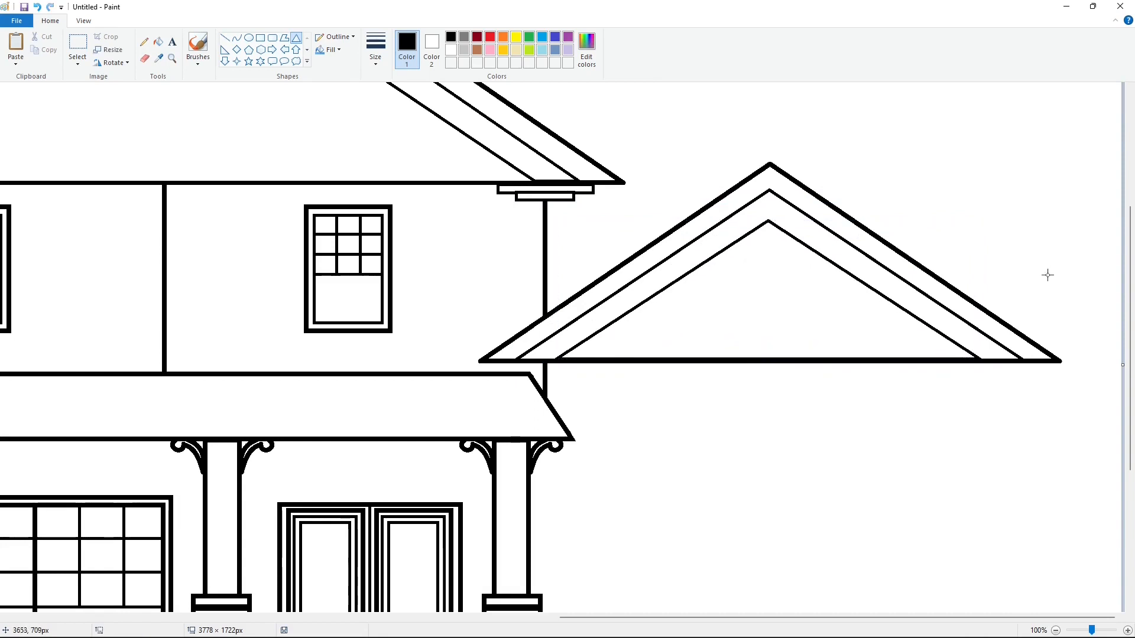
Draw a thin trim rectangle about 160 × 11 px and align it beneath the right gable's left corner
left_click(375, 50)
left_click(405, 118)
left_click_drag(535, 364, 630, 369)
key("Left")
key("Left")
key("Left")
key("Left")
key("Left")
key("Left")
key("Left")
key("Left")
key("Left")
key("Left")
key("Left")
key("Left")
key("Left")
key("Left")
key("Left")
key("Left")
key("Left")
key("Left")
key("Left")
key("Left")
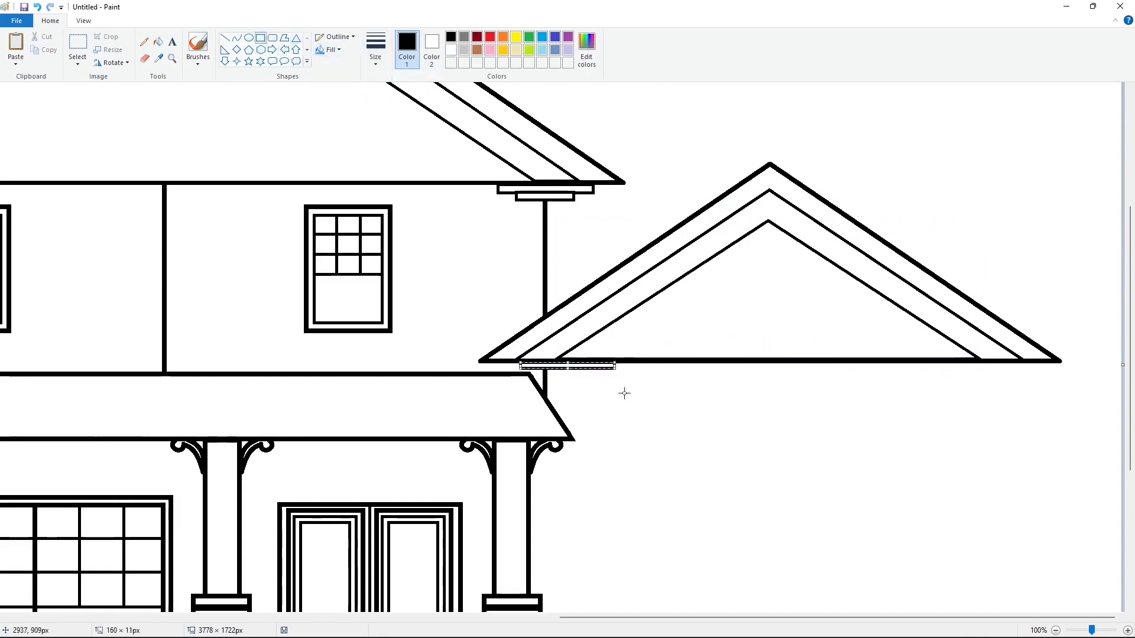
key("Left")
key("Left")
key("Left")
key("Left")
key("Left")
key("Left")
key("Left")
key("Left")
key("Left")
key("Left")
key("Left")
key("Left")
key("Left")
key("Left")
key("Left")
key("Left")
key("Left")
key("Left")
key("Left")
key("Left")
Draw a smaller trim rectangle about 120 × 9 px and centre it directly beneath the first trim piece
left_click_drag(558, 372, 629, 378)
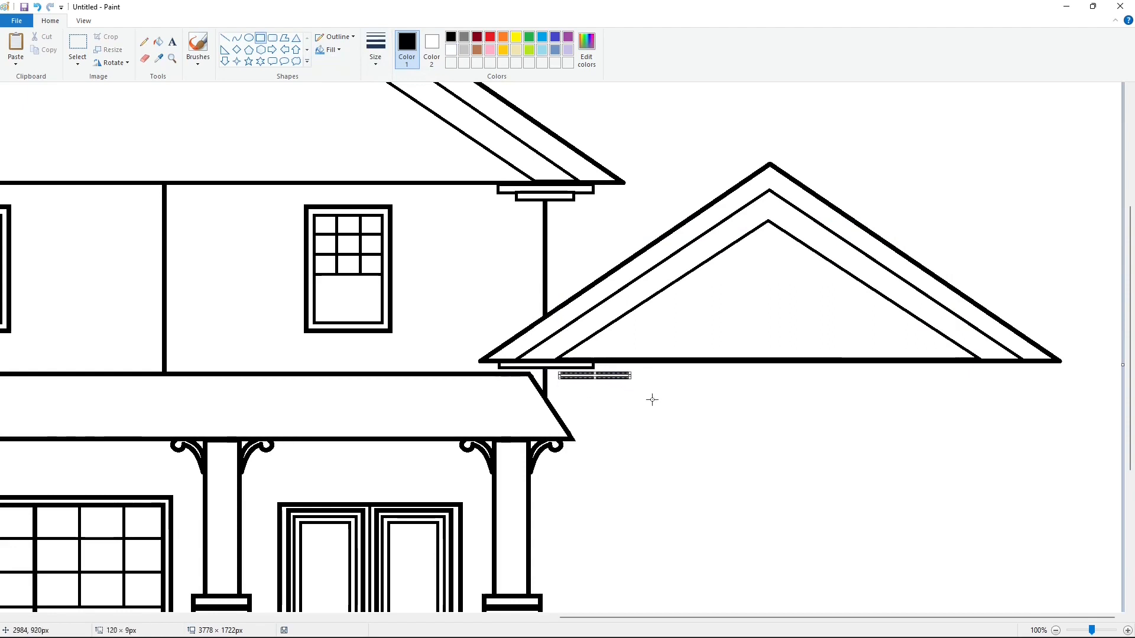
key("Left")
key("Left")
key("Left")
key("Left")
key("Left")
key("Left")
key("Left")
key("Left")
key("Left")
key("Left")
key("Left")
key("Left")
key("Left")
key("Left")
key("Left")
key("Left")
key("Left")
key("Left")
key("Left")
key("Left")
key("Up")
key("Up")
key("Up")
key("Up")
key("Up")
key("Up")
key("Up")
key("Up")
key("Up")
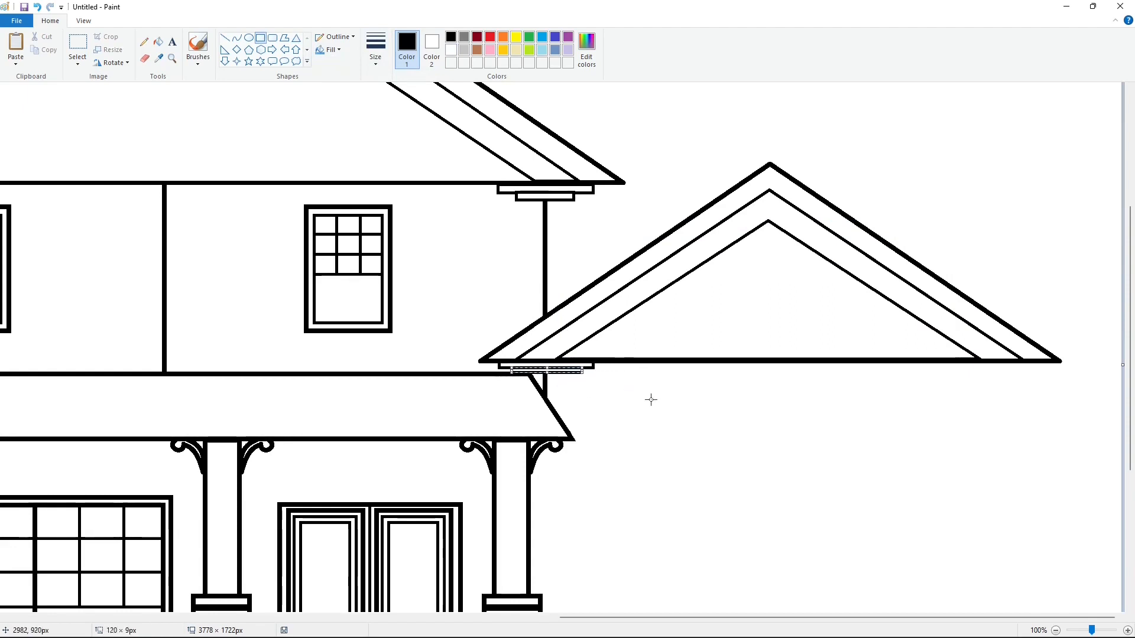
left_click(650, 400)
Copy the two-tier trim and place the copy upright beneath the right gable's right corner
left_click(79, 45)
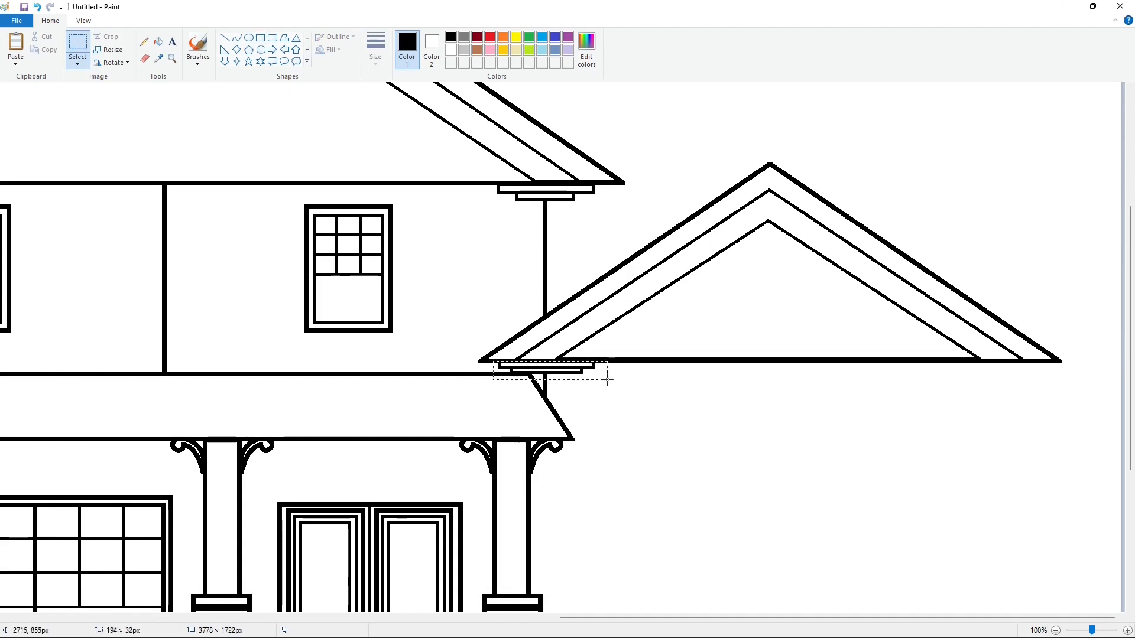
key("ctrl+c")
key("ctrl+v")
left_click_drag(56, 95, 1016, 374)
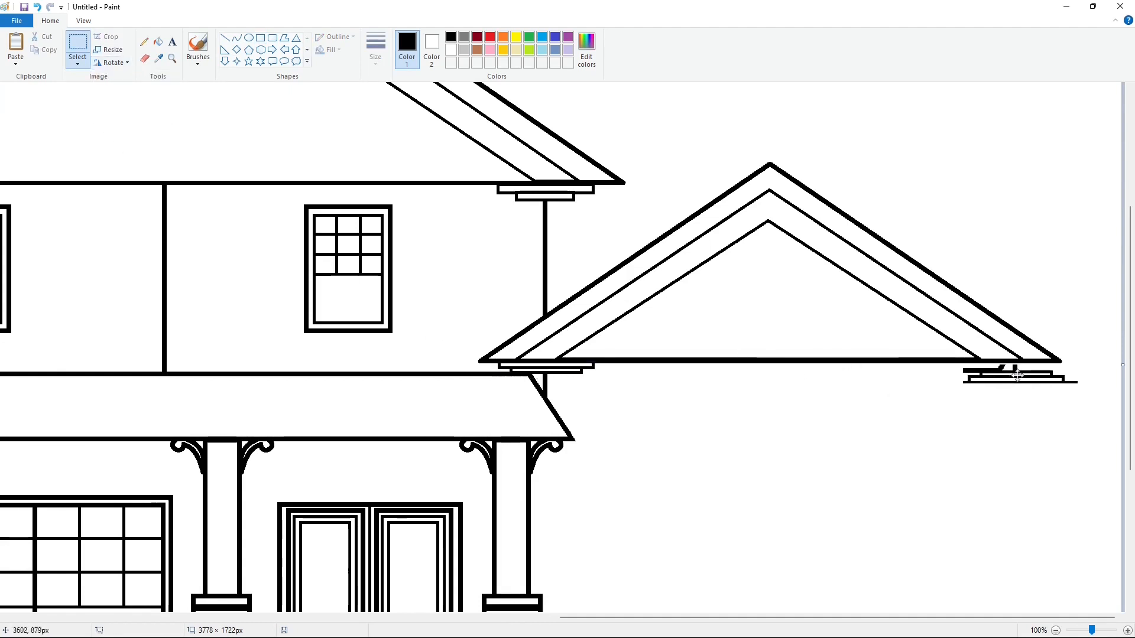
left_click(111, 63)
left_click(127, 118)
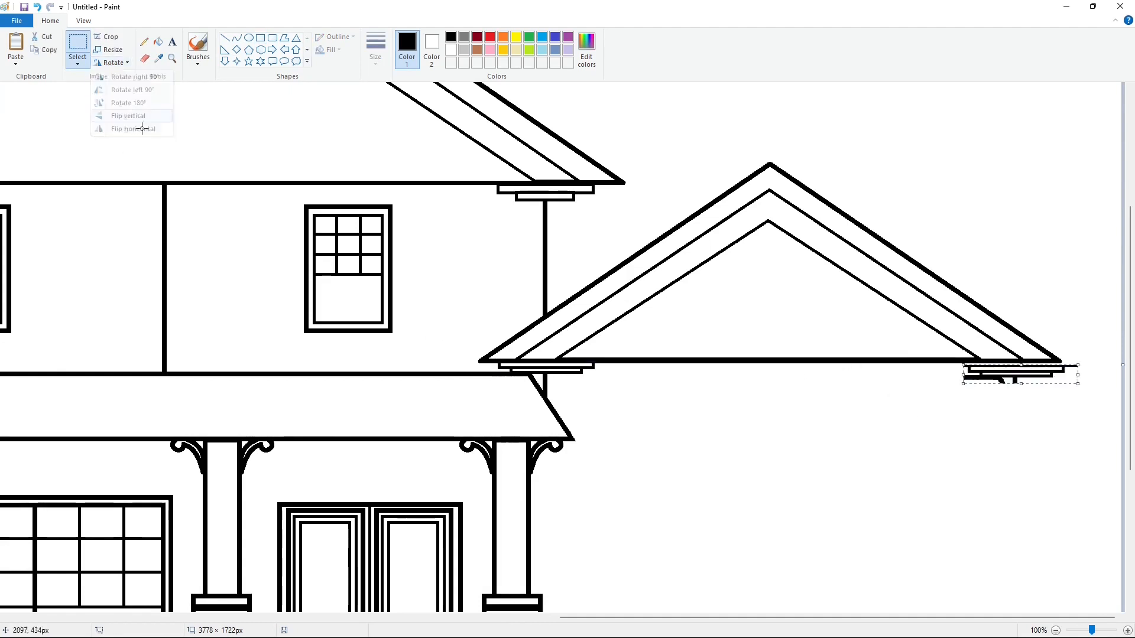
left_click_drag(1014, 377, 1004, 374)
key("Left")
key("Left")
key("Left")
key("Left")
key("Left")
key("Left")
key("Left")
key("Left")
key("Left")
key("Left")
key("Left")
key("Left")
key("Left")
key("Left")
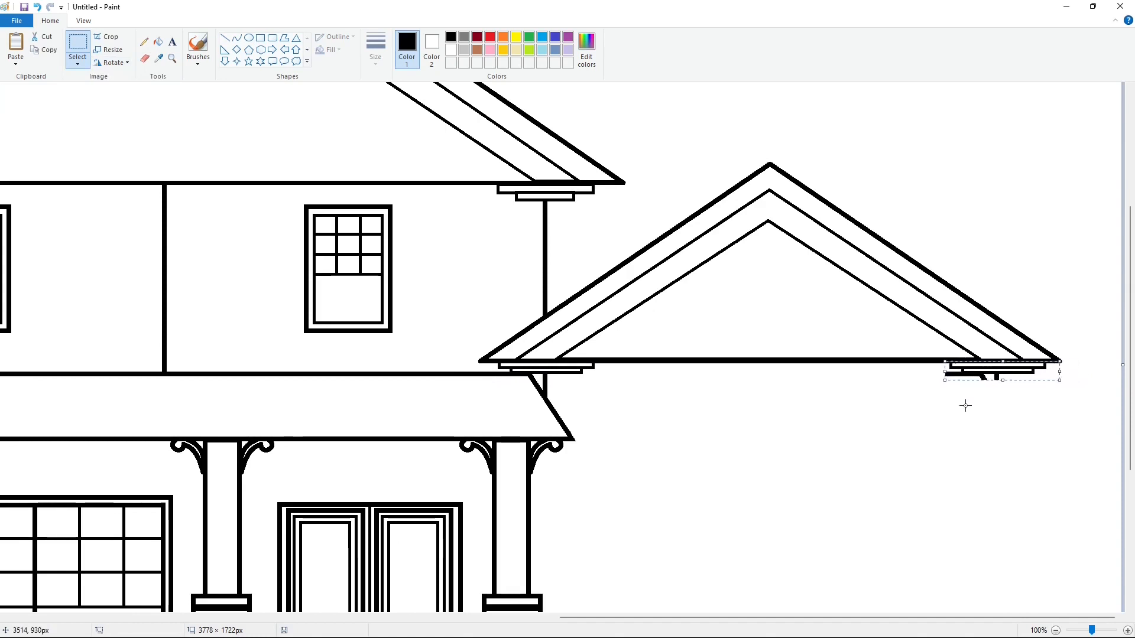
left_click(939, 395)
Erase the leftover roof line fragments below the copied trim using a white line and a white fill
left_click(225, 38)
left_click(451, 51)
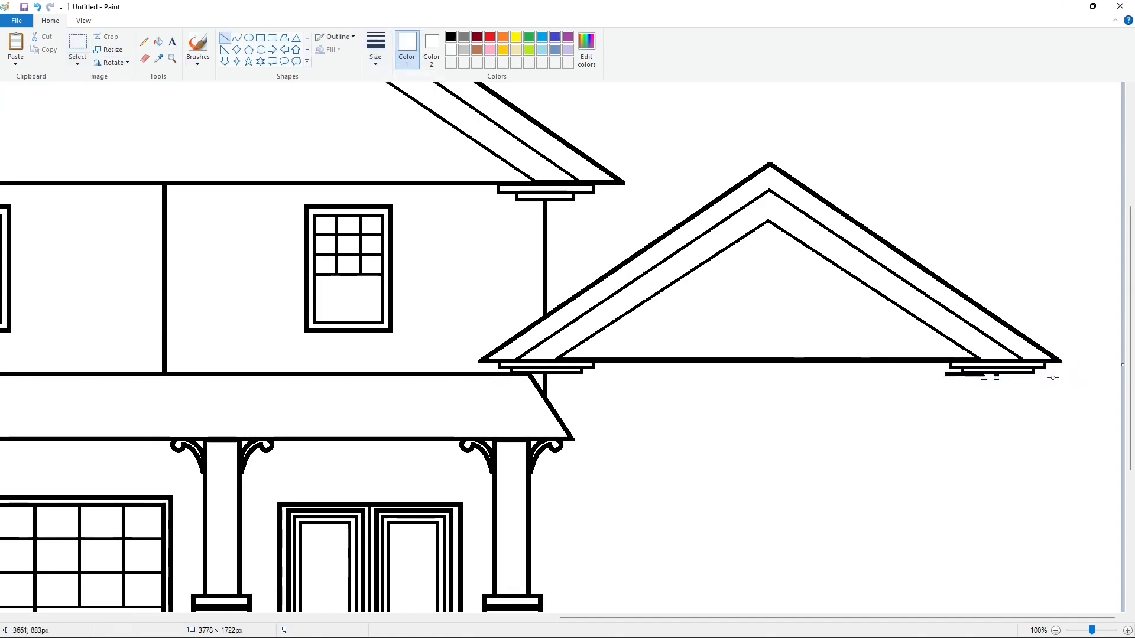
left_click_drag(1053, 375, 929, 375)
left_click(158, 41)
left_click(949, 373)
Draw the right wing's black outer wall from the trim to the ground, plus a short horizontal line between porch roof and main wall
scroll(987, 438, "down", 5)
left_click(224, 38)
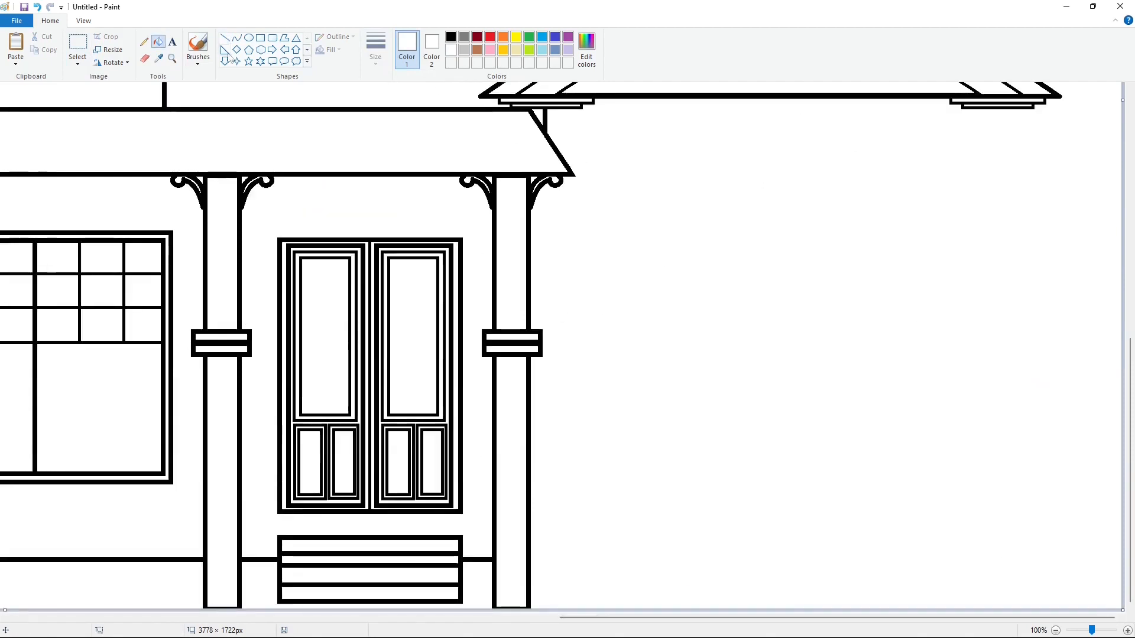
left_click(450, 37)
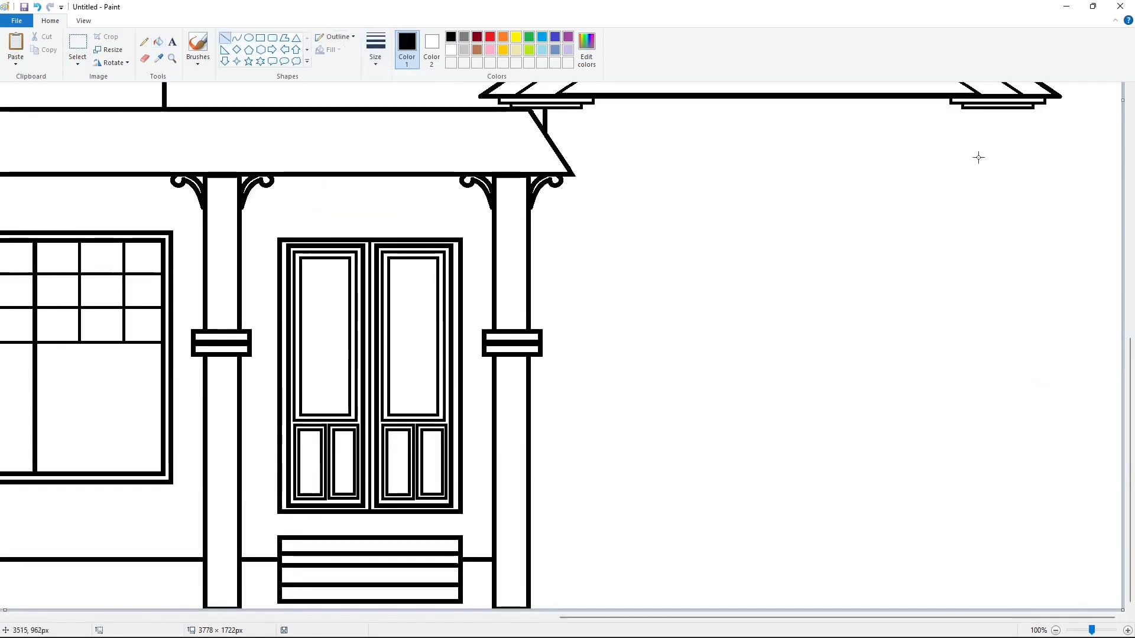
mouse_move(1015, 108)
left_mouse_down()
mouse_move(988, 598)
mouse_move(1013, 609)
left_mouse_up()
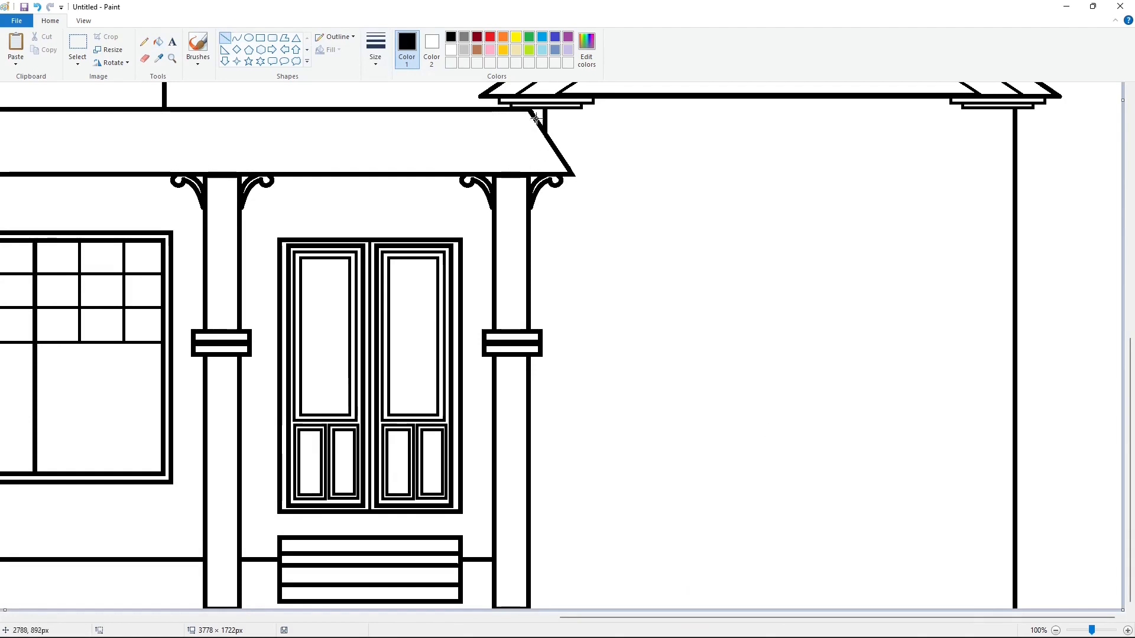
left_click_drag(536, 119, 544, 118)
scroll(678, 242, "up", 3)
scroll(678, 242, "down", 3)
scroll(255, 43, "down", 1)
left_click(50, 22)
scroll(196, 47, "down", 1)
scroll(196, 48, "up", 1)
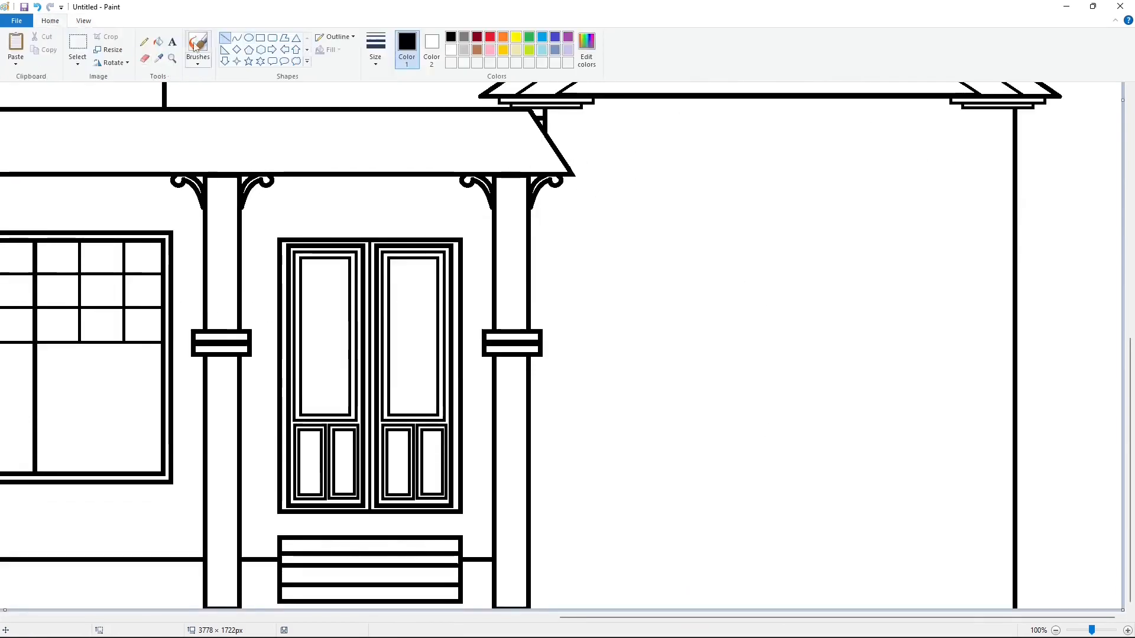
Draw a thick rectangle about 492 × 446 px as a large window outline centred on the right wing's wall
left_click(260, 37)
mouse_move(578, 223)
left_mouse_down()
mouse_move(836, 463)
mouse_move(843, 486)
left_mouse_up()
left_click_drag(725, 407, 775, 410)
left_click_drag(898, 354, 922, 355)
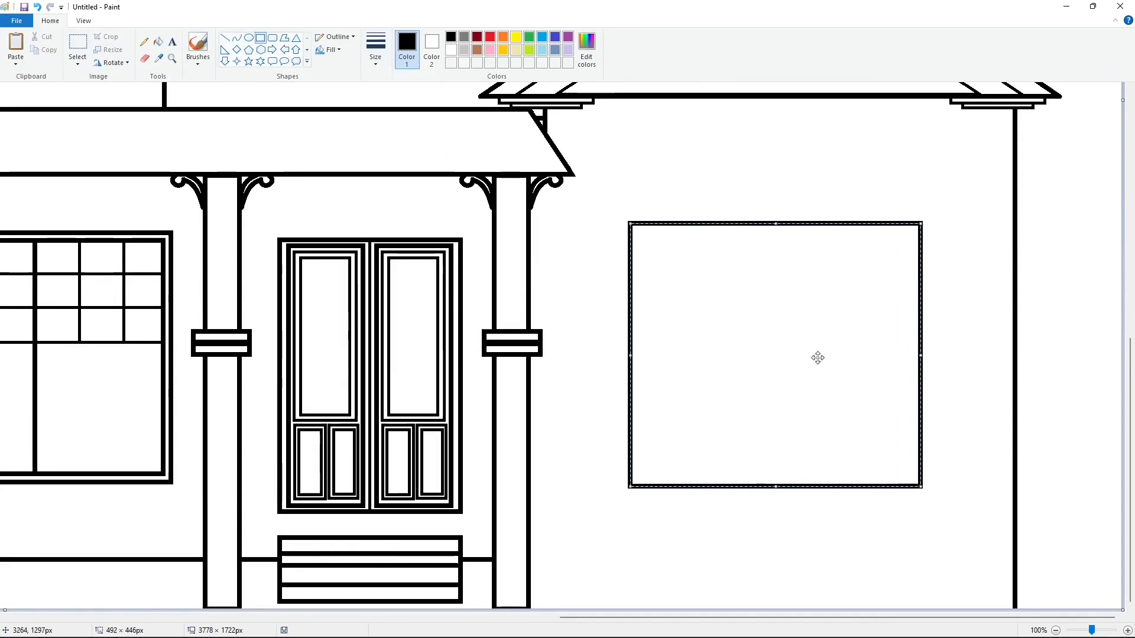
Undo the plain window outline and place a copy of the porch's grid window on the right wing's wall
left_click_drag(818, 357, 814, 359)
key("ctrl+z")
left_click_drag(771, 617, 554, 617)
left_click(86, 45)
left_click_drag(312, 208, 626, 548)
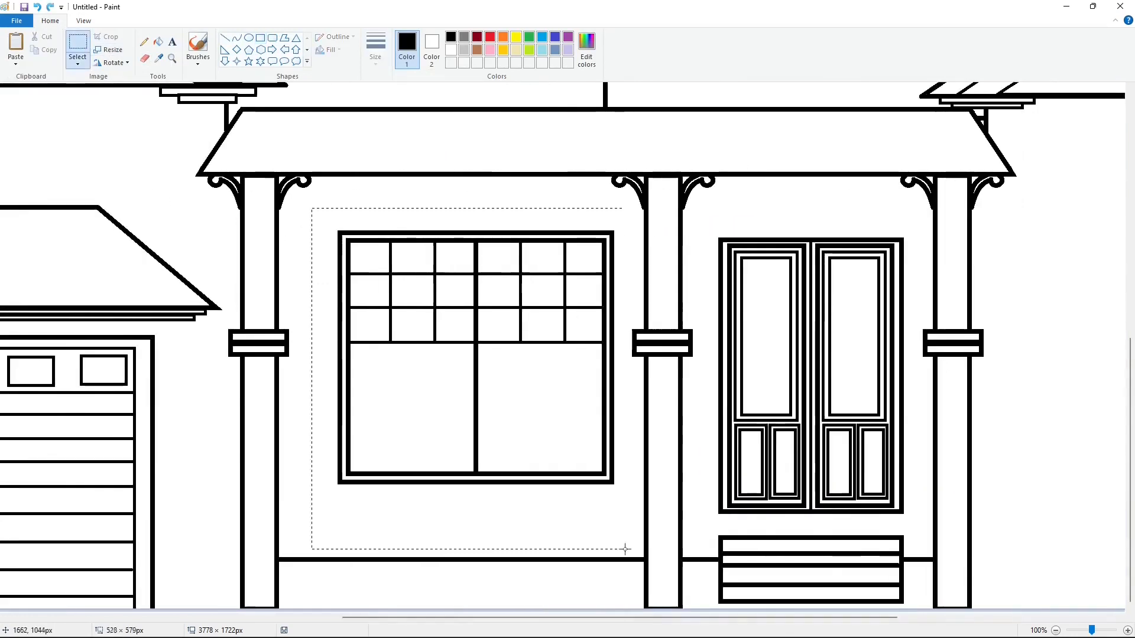
key("ctrl+c")
left_click_drag(692, 618, 910, 617)
key("ctrl+v")
left_click_drag(132, 202, 722, 316)
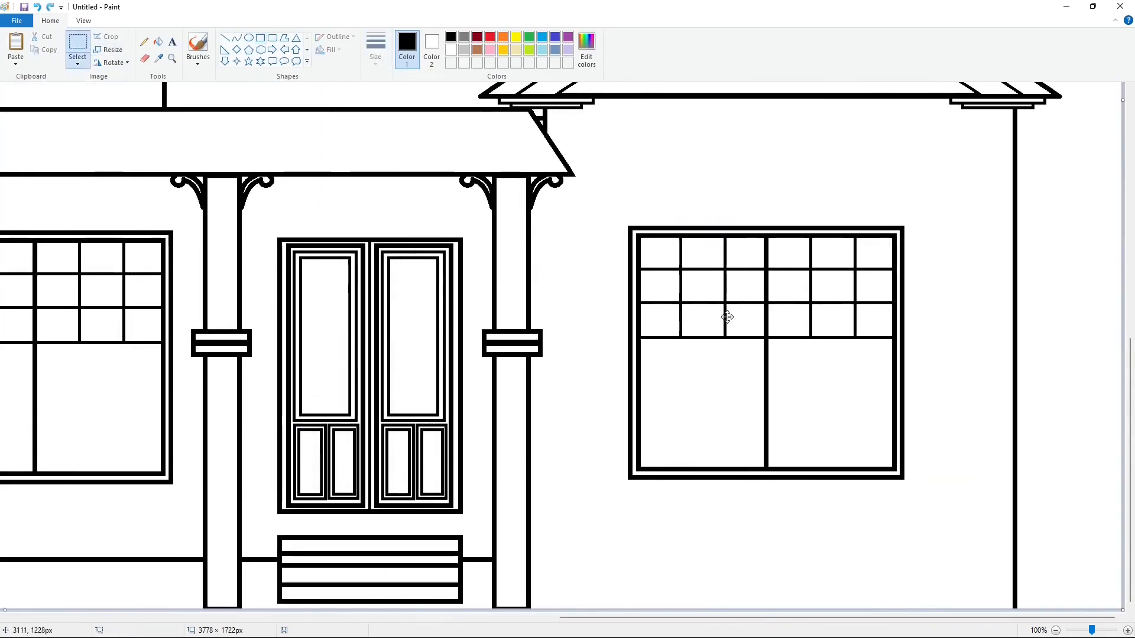
Draw a horizontal black line from the main house's right wall to the right gable's left slope, below the main roof trim
scroll(310, 182, "up", 10)
left_click(224, 37)
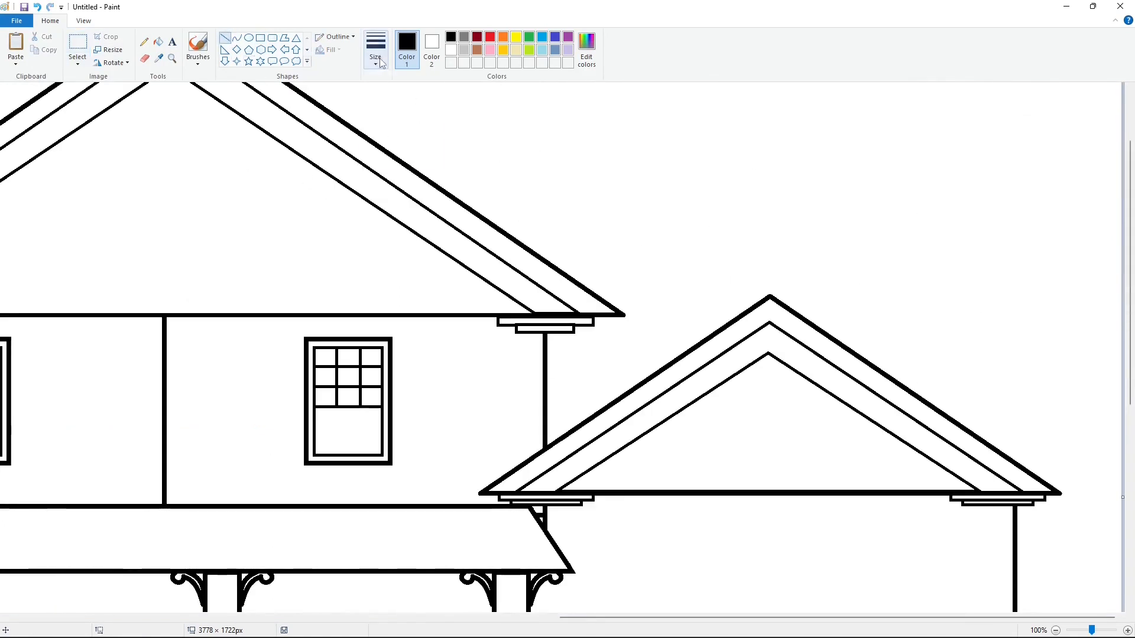
left_click_drag(544, 350, 688, 349)
Draw a second horizontal line about 153 px long at the same height and shift it right to extend beyond the gable's right slope
left_click_drag(581, 348, 671, 348)
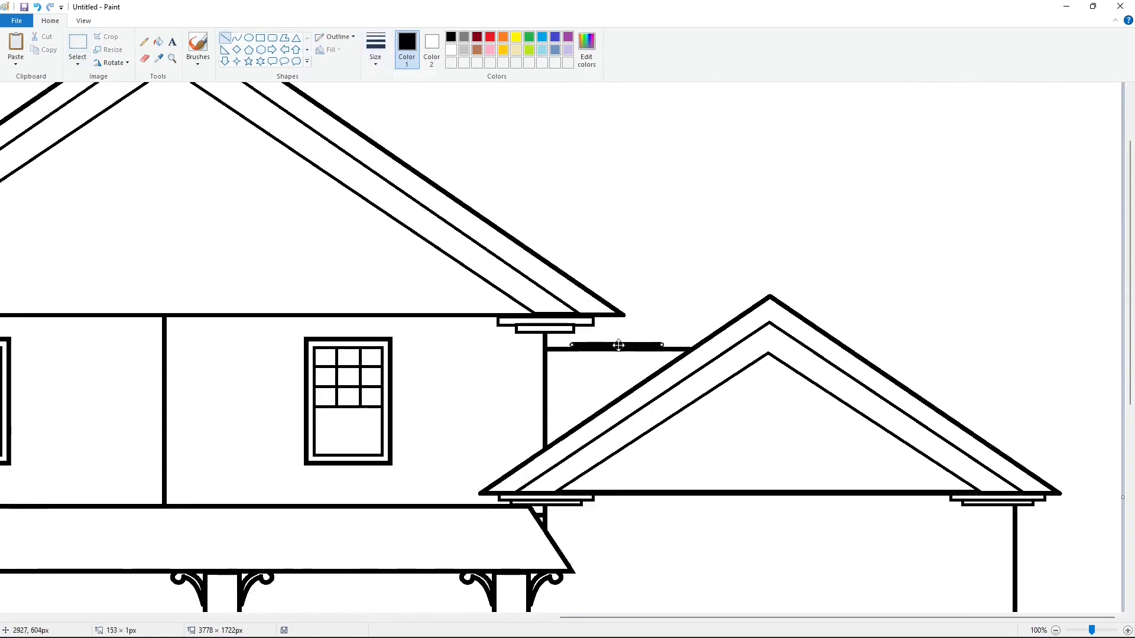
key("Right")
key("Right")
key("Right")
key("Right")
key("Right")
key("Right")
key("Right")
key("Right")
key("Right")
key("Right")
key("Right")
key("Right")
key("Right")
key("Right")
key("Right")
key("Right")
key("Right")
key("Right")
key("Right")
key("Right")
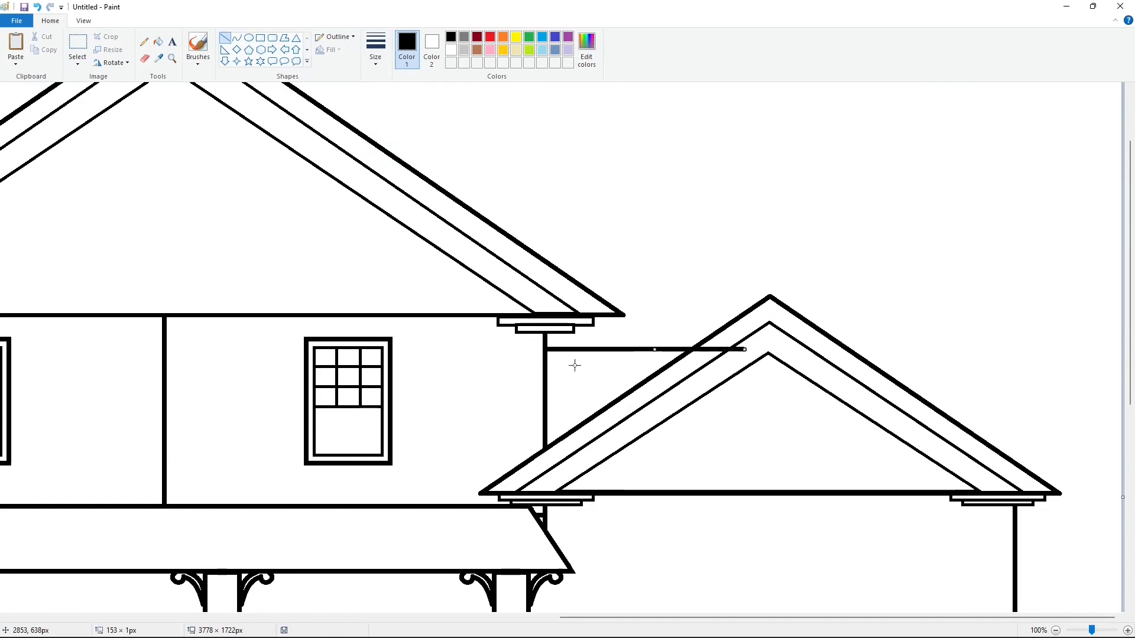
key("Right")
key("Right")
key("Right")
key("Right")
key("Right")
key("Right")
key("Right")
key("Right")
key("Right")
key("Right")
key("Right")
key("Right")
key("Right")
key("Right")
key("Right")
key("Right")
key("Right")
key("Right")
key("Right")
key("Right")
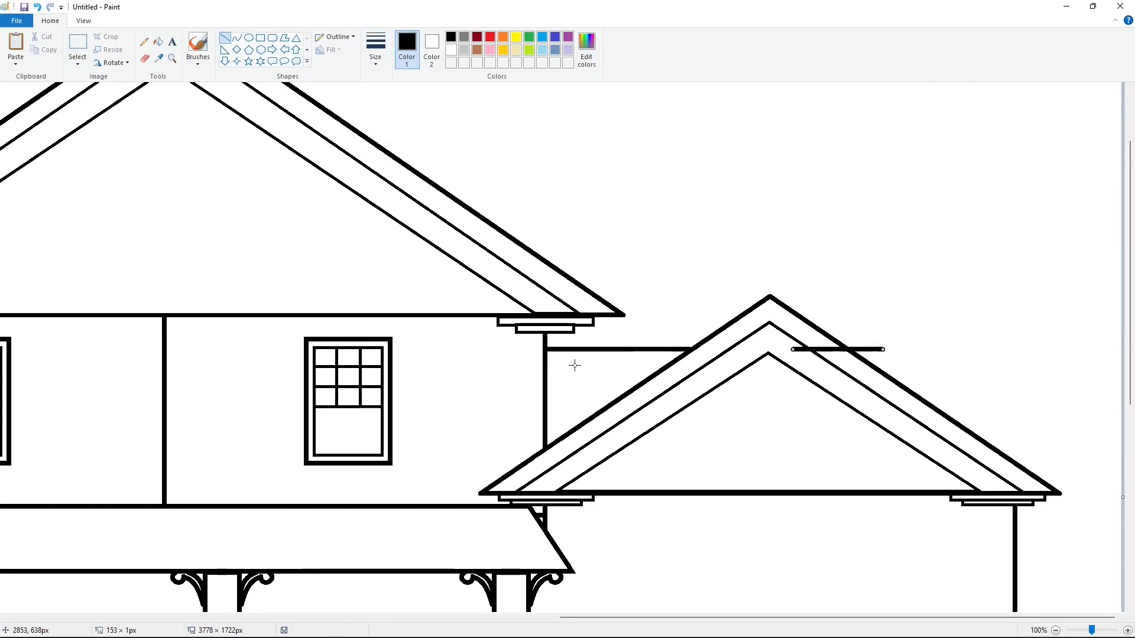
Copy the two-tier trim with its wall piece and place it beneath the right end of the new roof line
left_click(77, 44)
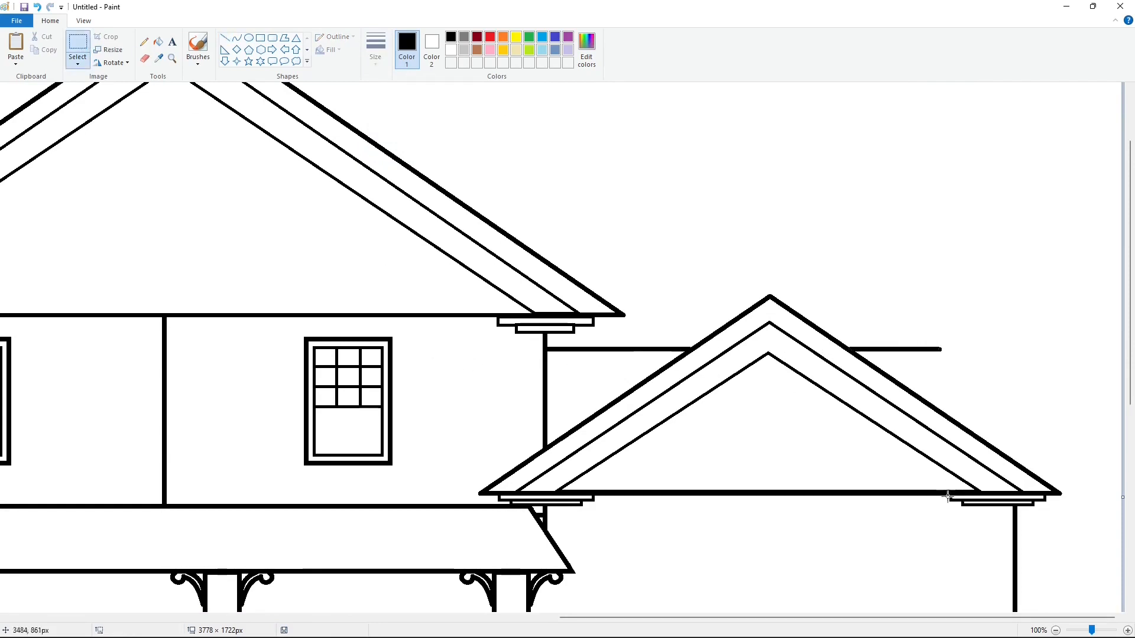
key("ctrl+c")
key("ctrl+v")
left_click_drag(38, 97, 916, 393)
Draw a line about 485 × 331 px parallel to the right gable's right slope and move it to rise from the rear roof's right corner
left_click(225, 38)
scroll(392, 329, "up", 3)
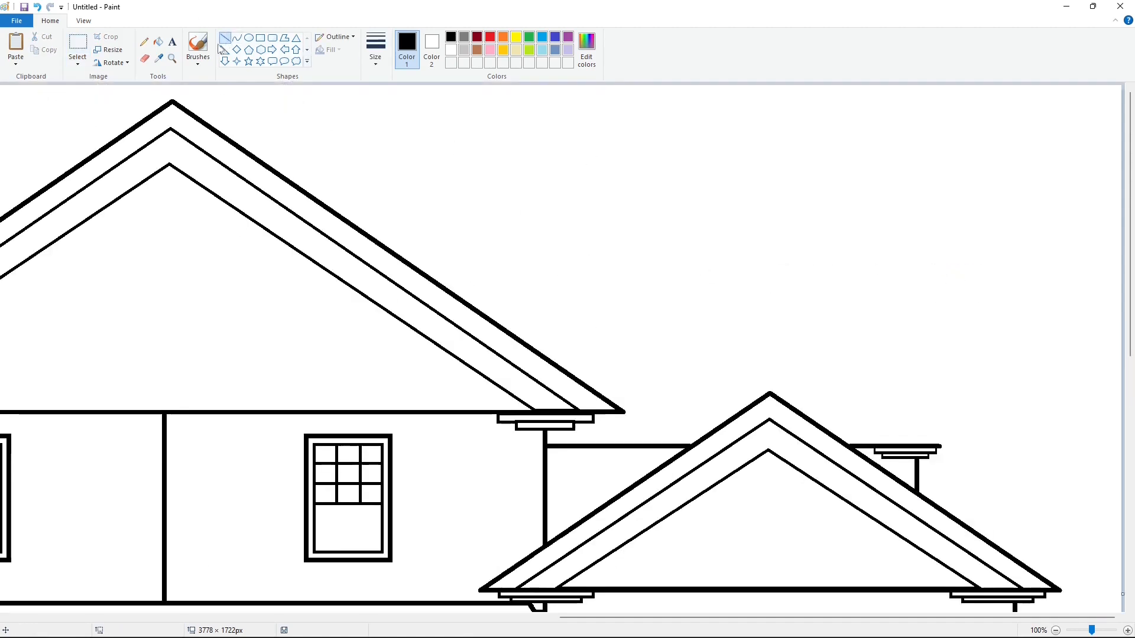
mouse_move(757, 399)
left_mouse_down()
mouse_move(1039, 570)
mouse_move(1043, 593)
left_mouse_up()
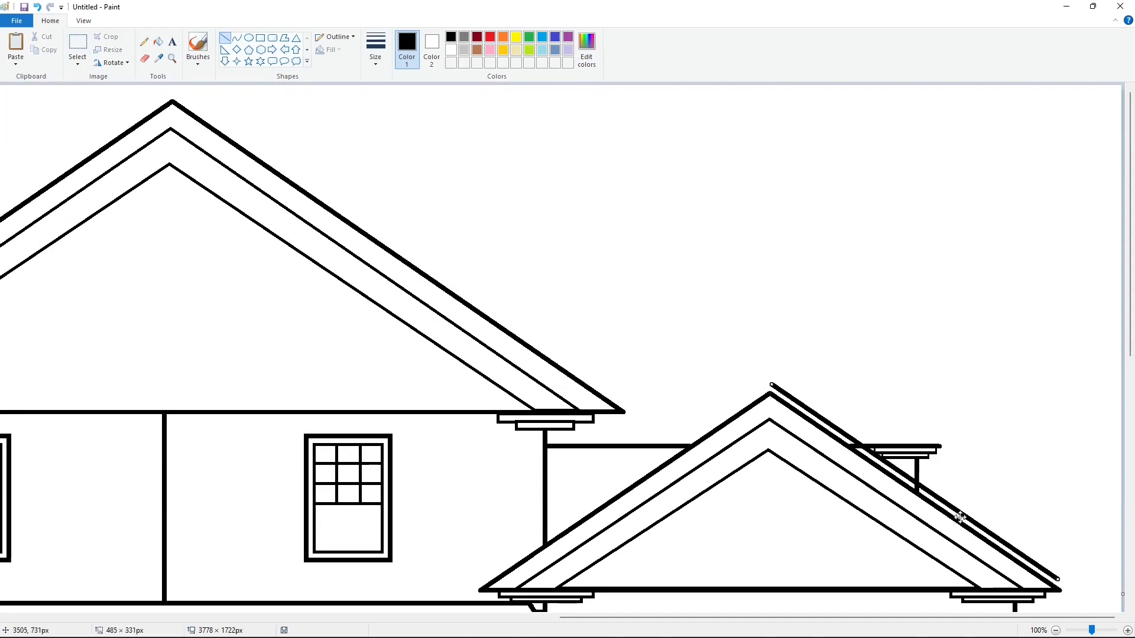
left_click_drag(946, 532, 842, 384)
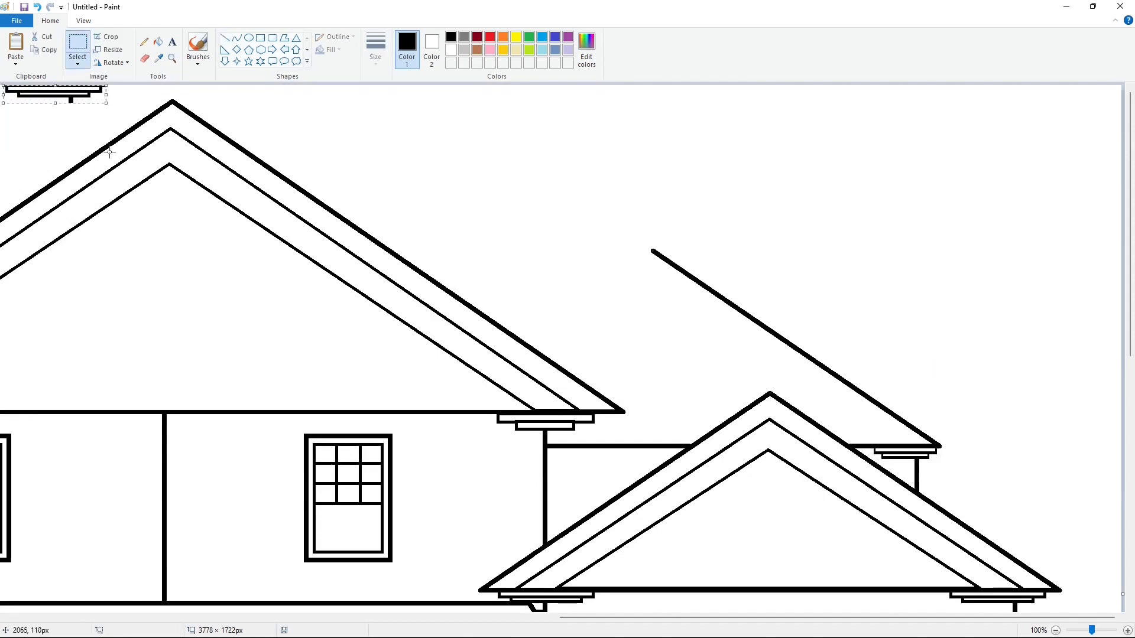
Copy a piece of the rear roof's slope and place it at the upper end to lengthen the slope toward the peak
left_click(78, 48)
left_click_drag(793, 220, 815, 325)
key("ctrl+c")
key("ctrl+v")
left_click_drag(107, 148, 646, 225)
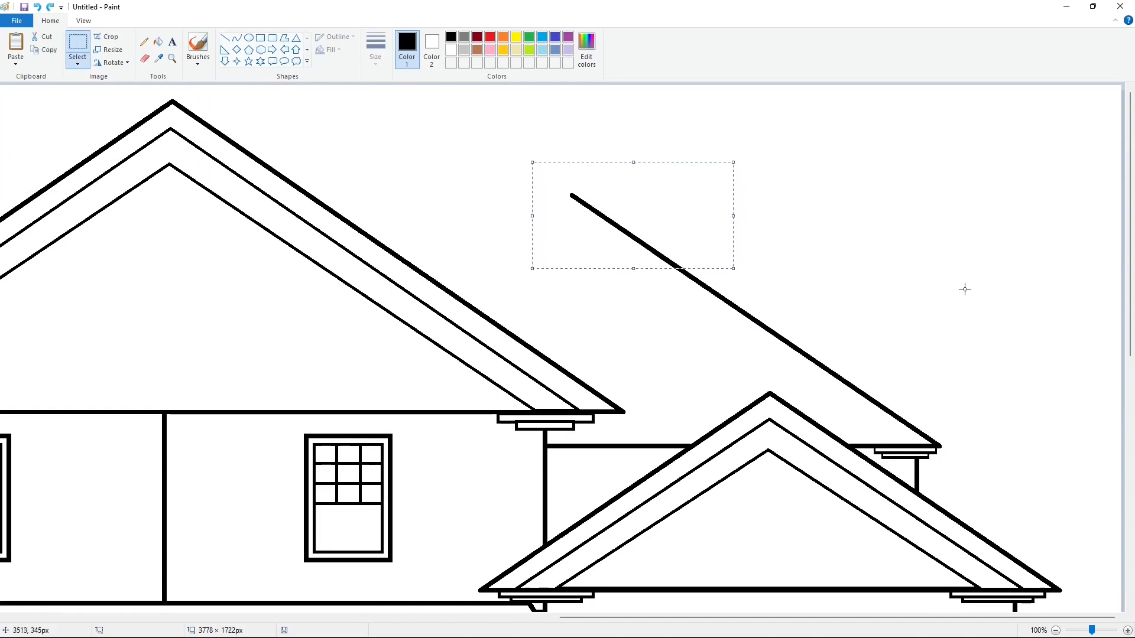
Paste another slope piece, flip it horizontally and join it to the peak as the rear roof's left slope
left_click(699, 340)
key("ctrl+v")
left_click(112, 62)
left_click(123, 129)
left_click_drag(88, 139, 494, 215)
left_click(770, 268)
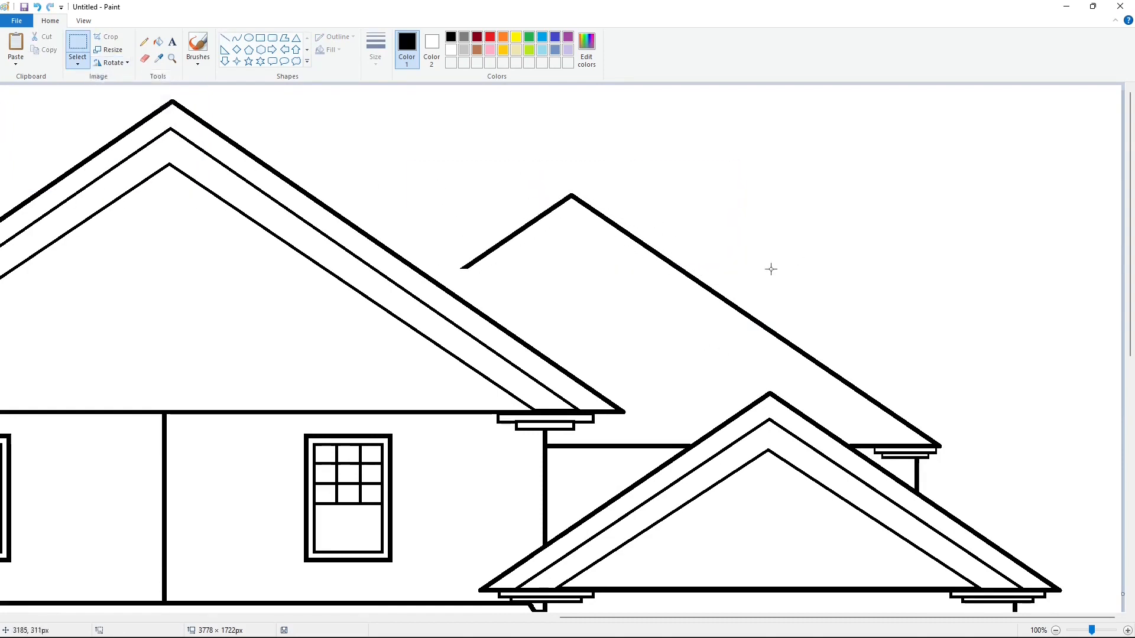
Paste and horizontally flip one more slope piece, aligning it to extend the rear roof's left slope down to the main roof
key("ctrl+v")
left_click(112, 63)
left_click(123, 129)
left_click_drag(101, 141, 478, 225)
key("Down")
key("Down")
key("Down")
key("Down")
key("Down")
key("Down")
key("Down")
key("Down")
key("Down")
key("Down")
key("Down")
key("Down")
key("Down")
key("Down")
key("Down")
key("Down")
key("Down")
key("Down")
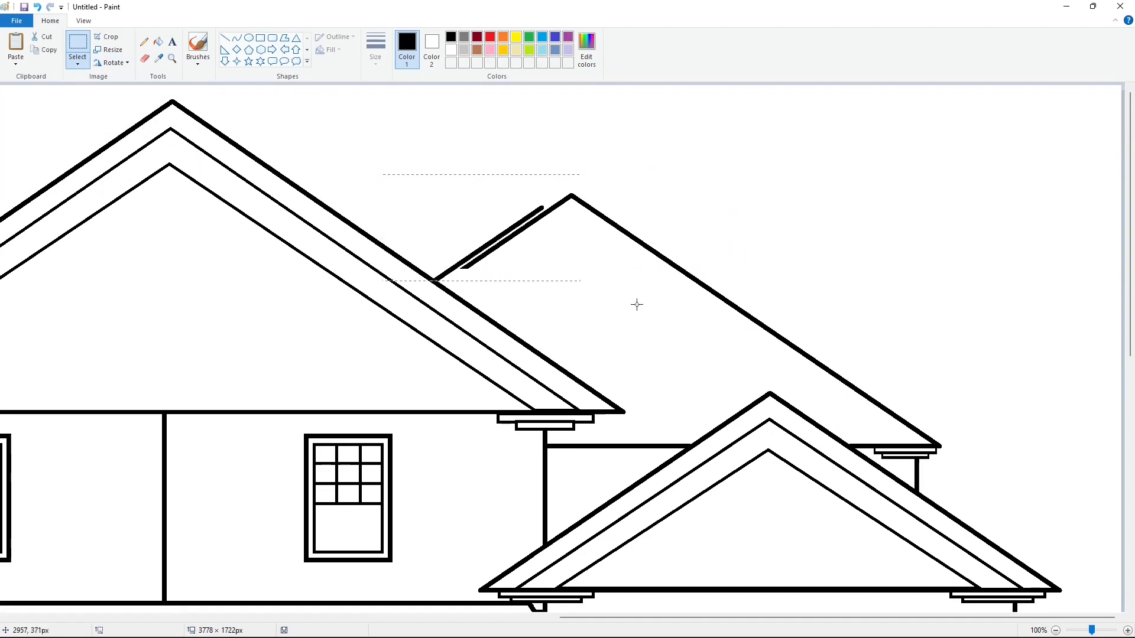
key("Right")
key("Right")
key("Right")
key("Right")
key("Right")
key("Right")
key("Right")
key("Right")
key("Right")
key("Right")
key("Right")
key("Right")
key("Left")
key("Left")
key("Left")
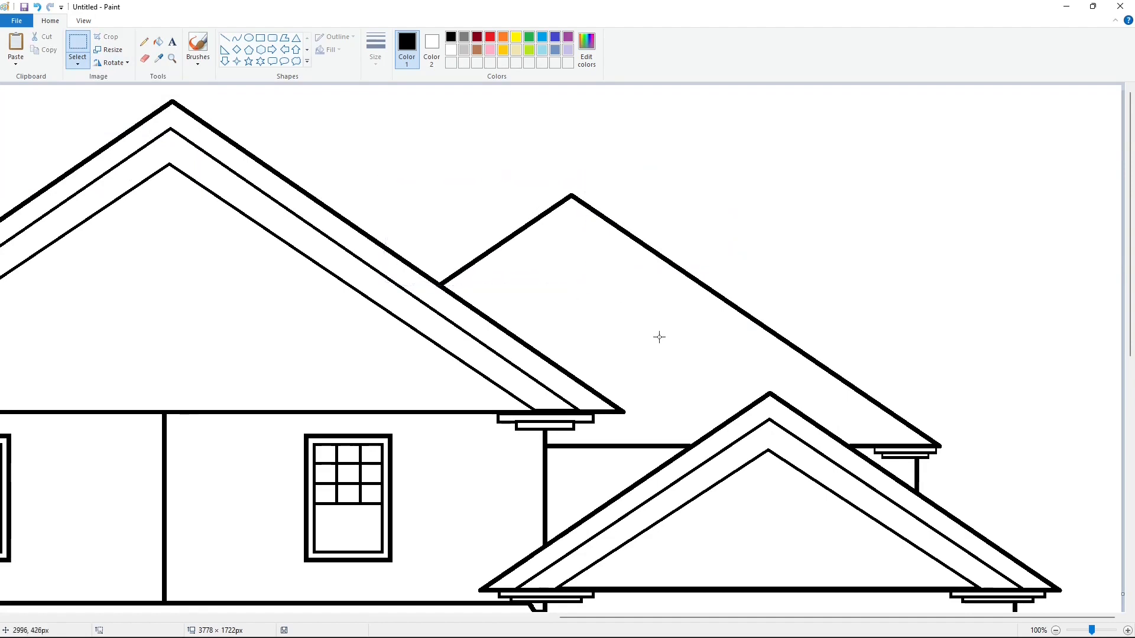
scroll(743, 331, "down", 1)
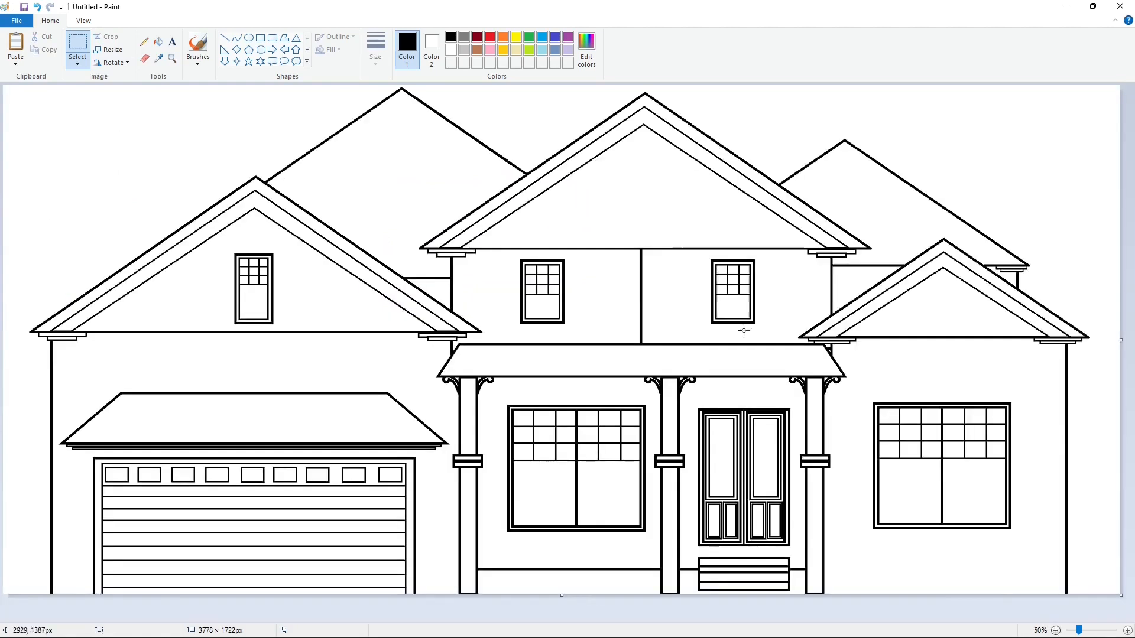